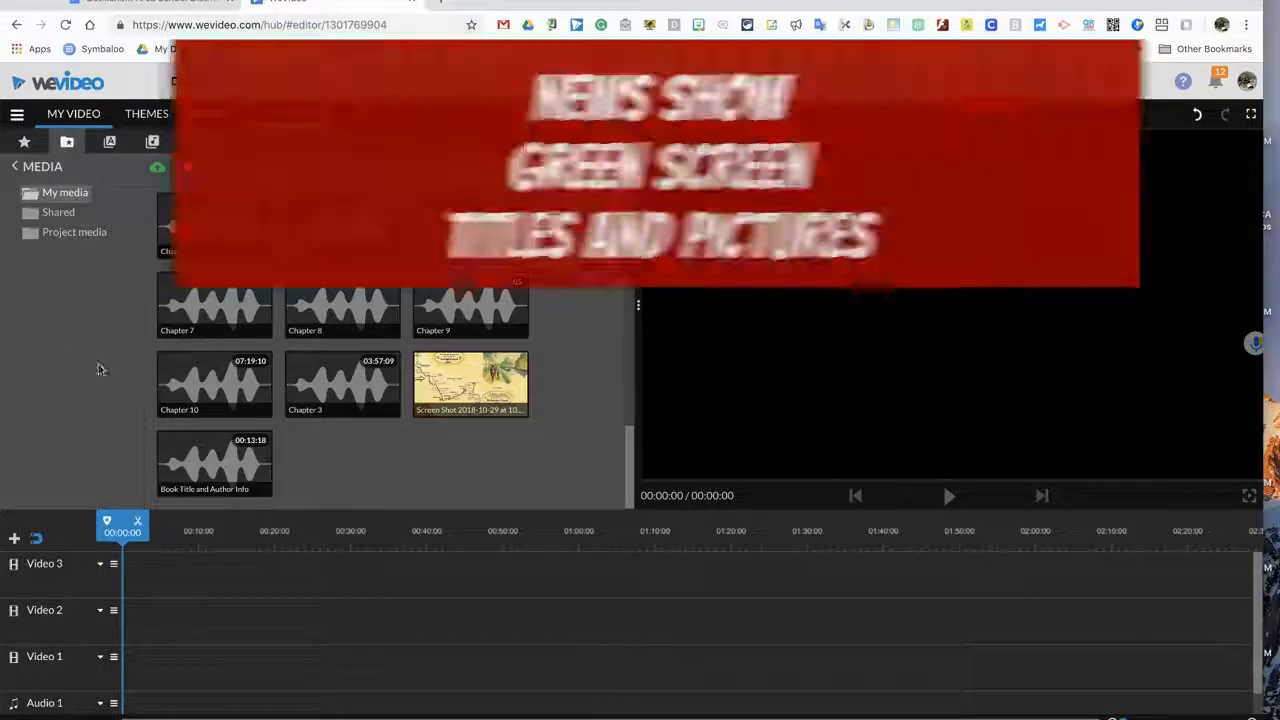
- Rename the video as Green Screen Test
{"action": "left_click", "coordinate": [75, 114]}
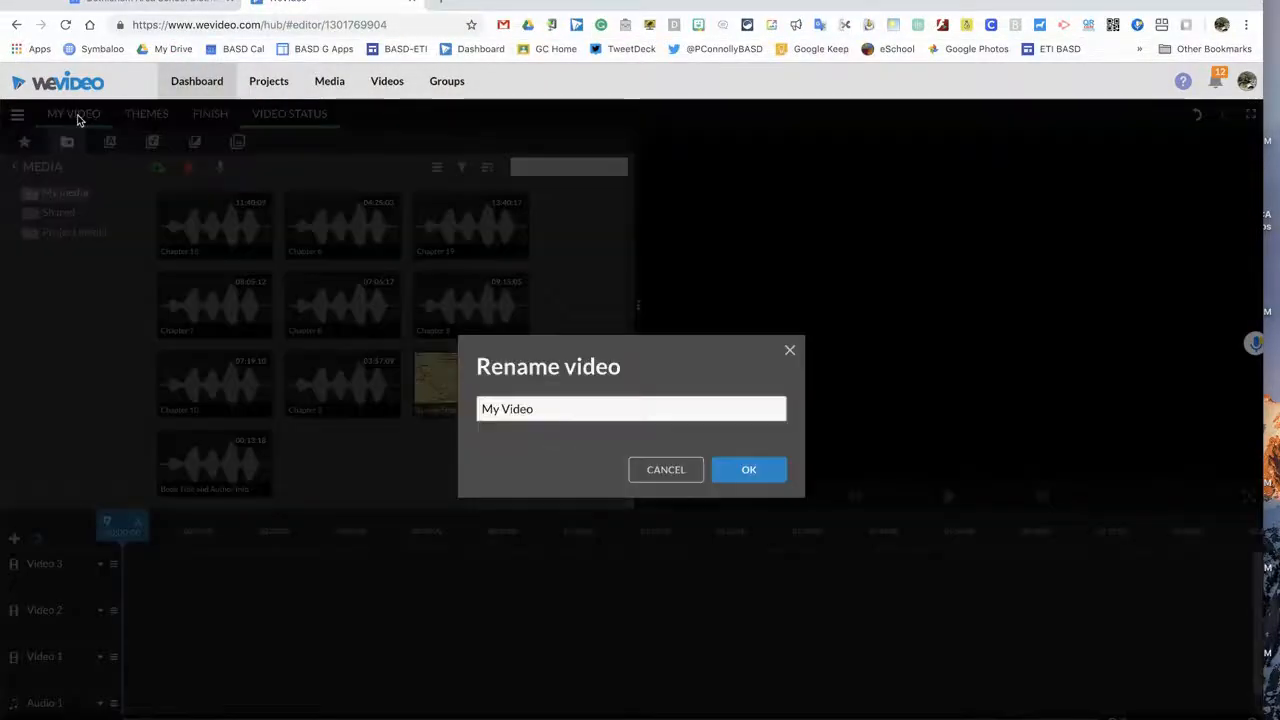
{"action": "left_click_drag", "start_coordinate": [569, 414], "coordinate": [458, 413]}
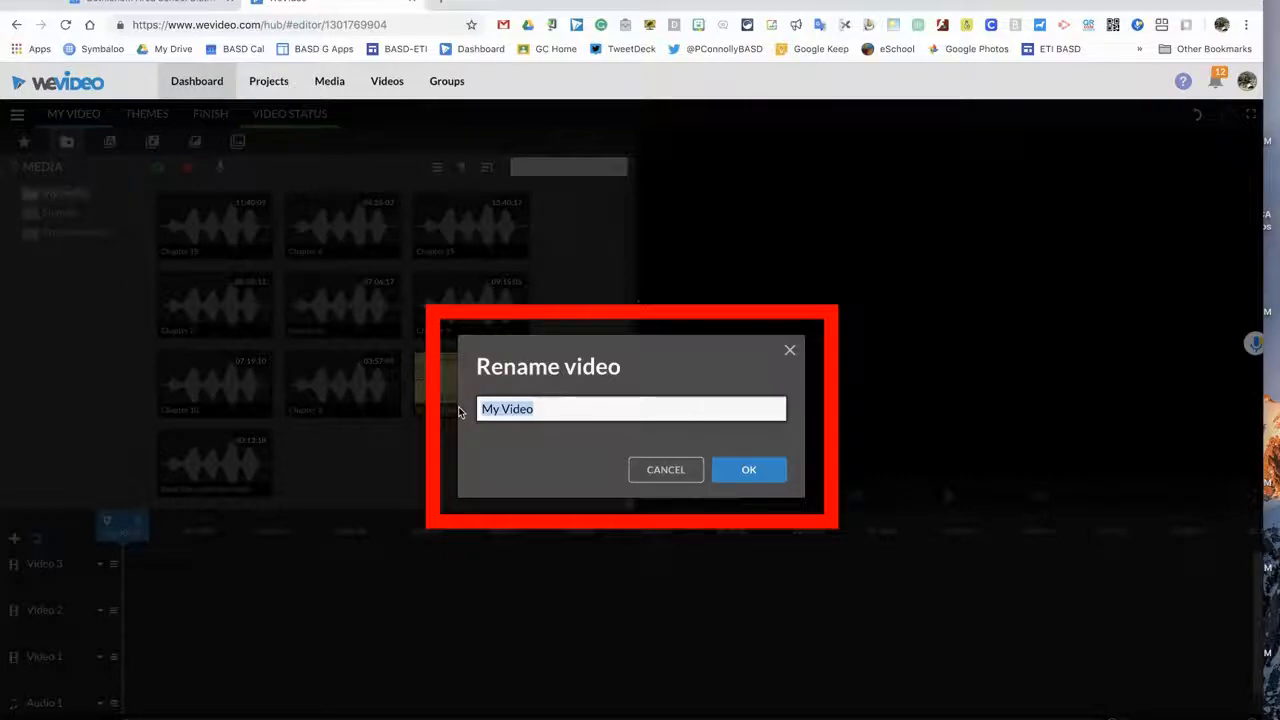
{"action": "key", "text": "BackSpace"}
{"action": "type", "text": "Green Screen Test"}
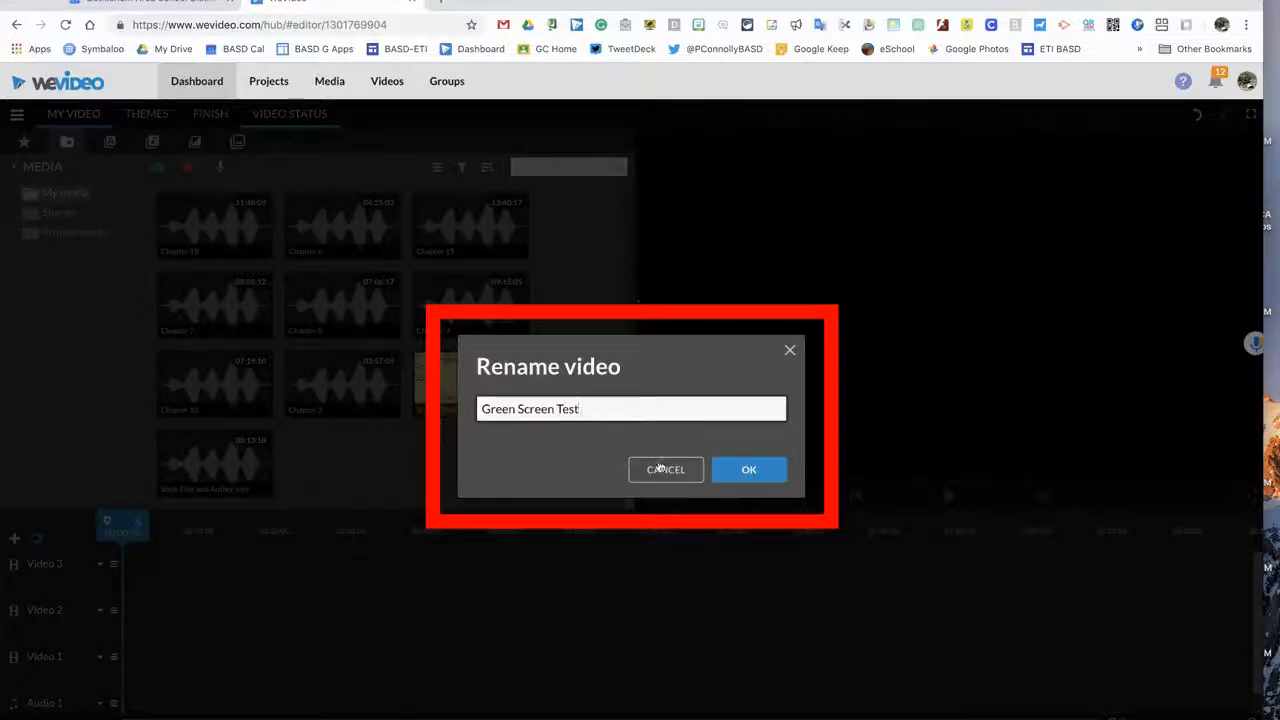
{"action": "left_click", "coordinate": [740, 469]}
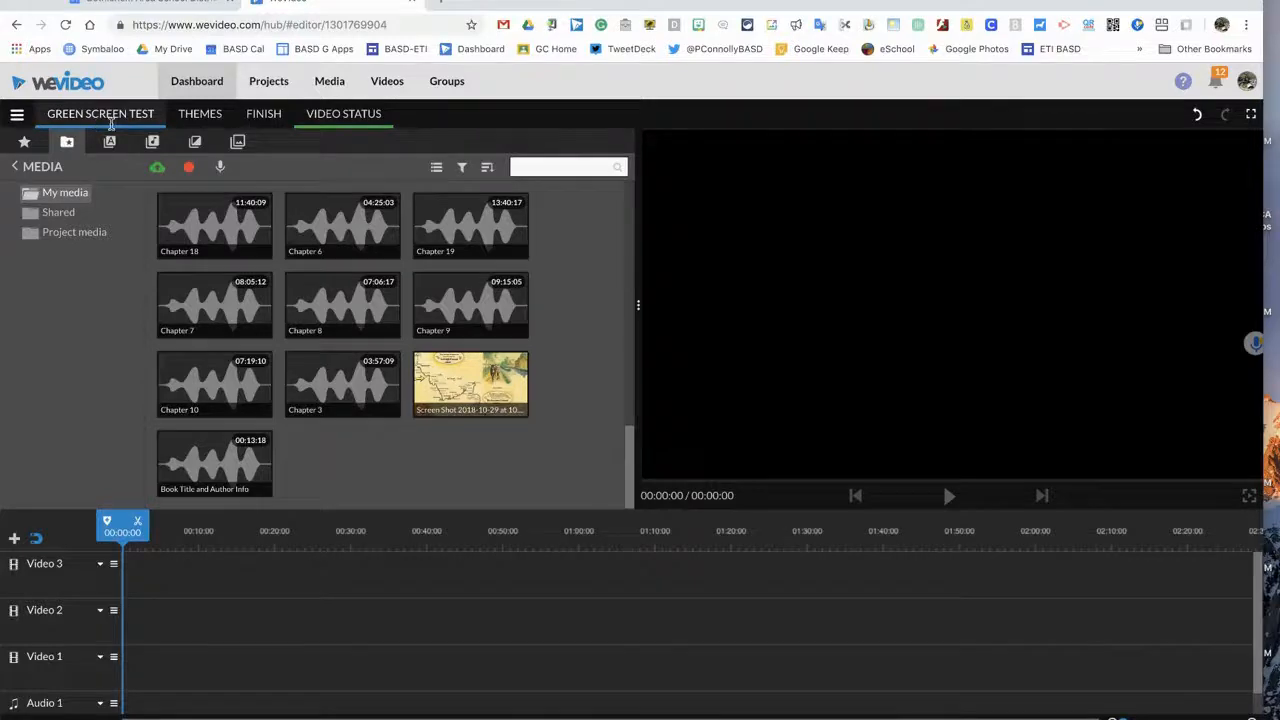
- Rename the Video 1 track as Background, Video 2 as Green Screen and Video 3 as Titles
{"action": "left_click", "coordinate": [14, 539]}
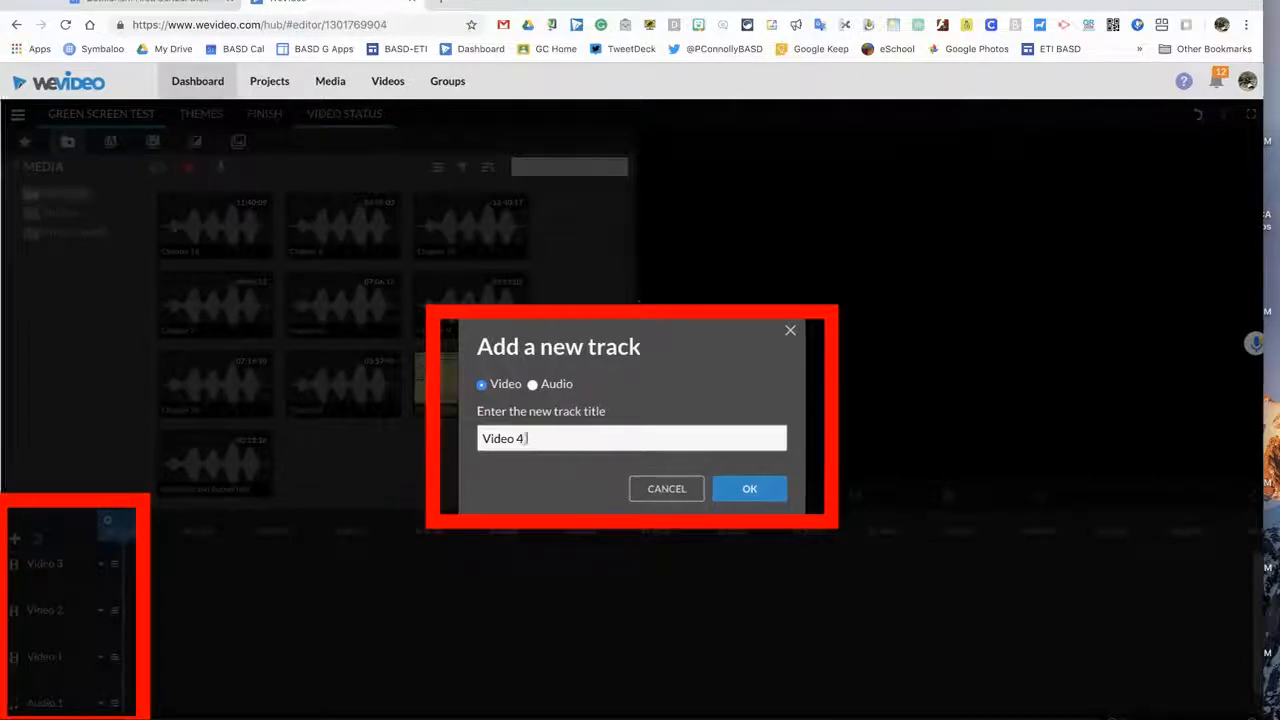
{"action": "left_click", "coordinate": [668, 490]}
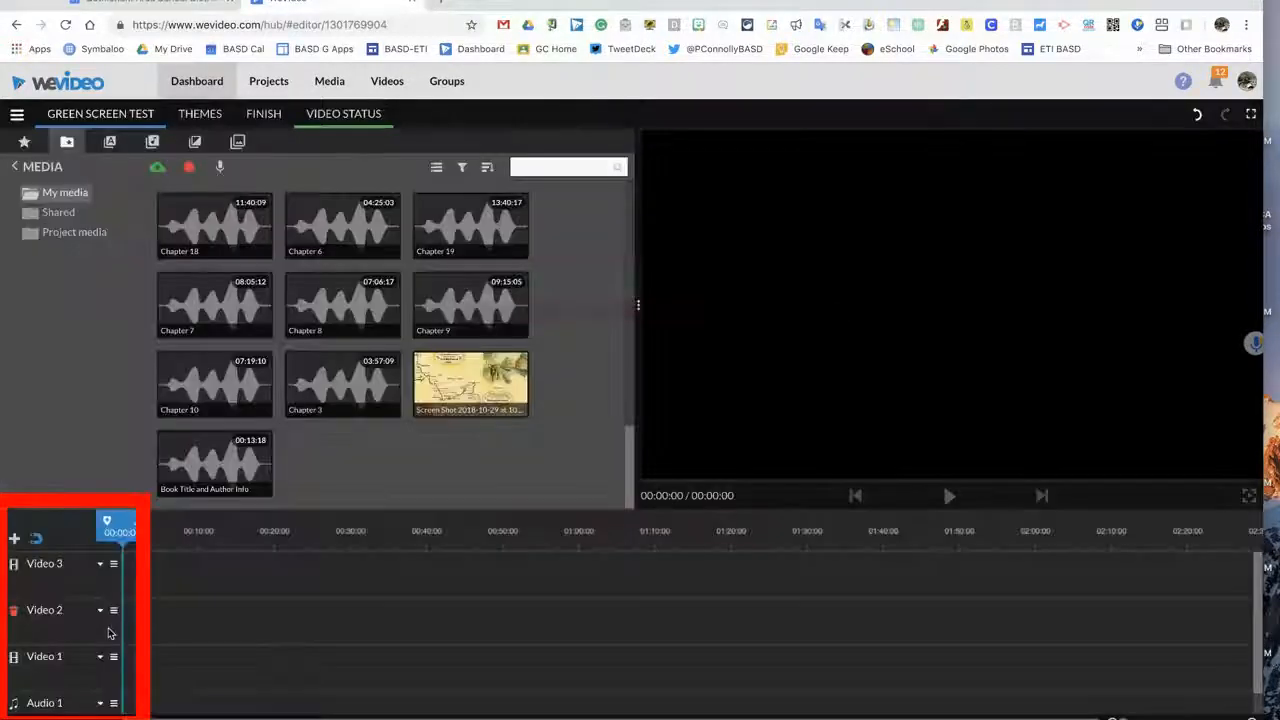
{"action": "left_click", "coordinate": [50, 660]}
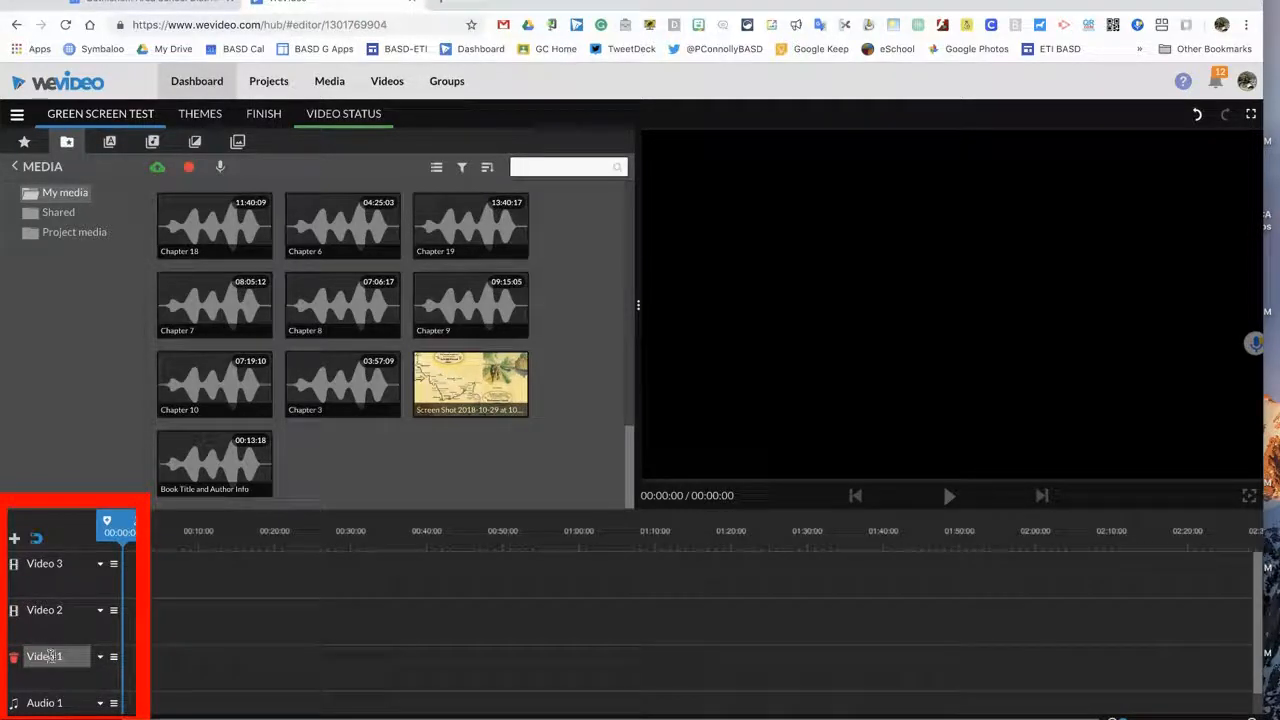
{"action": "left_click_drag", "start_coordinate": [64, 657], "coordinate": [27, 662]}
{"action": "type", "text": "Background"}
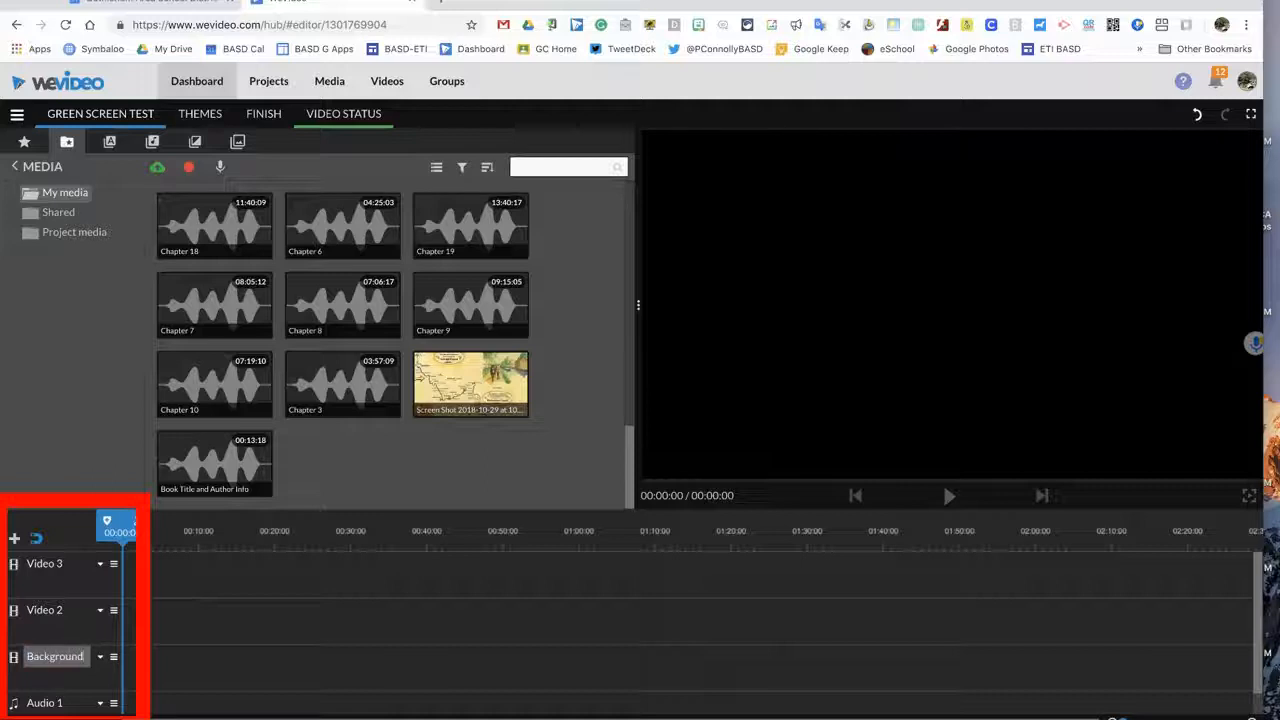
{"action": "left_click", "coordinate": [56, 612]}
{"action": "left_click_drag", "start_coordinate": [69, 610], "coordinate": [19, 615]}
{"action": "type", "text": "Green"}
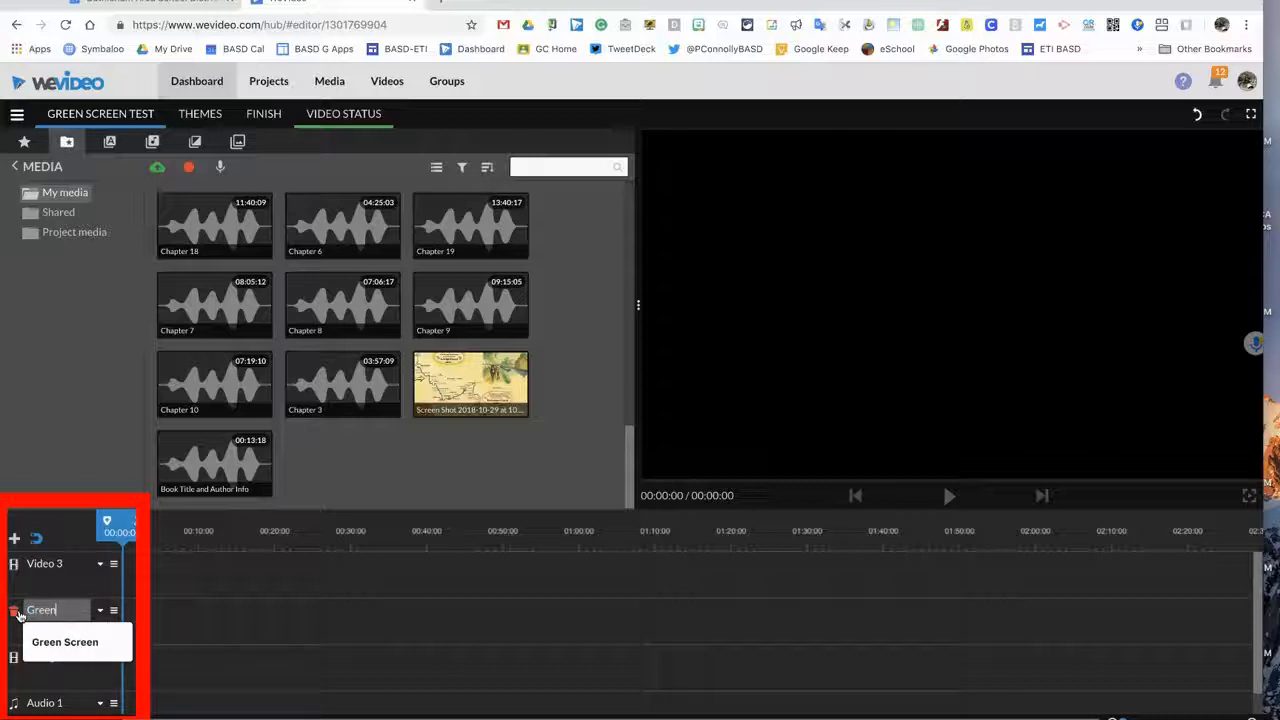
{"action": "key", "text": "Tab"}
{"action": "type", "text": "Titles"}
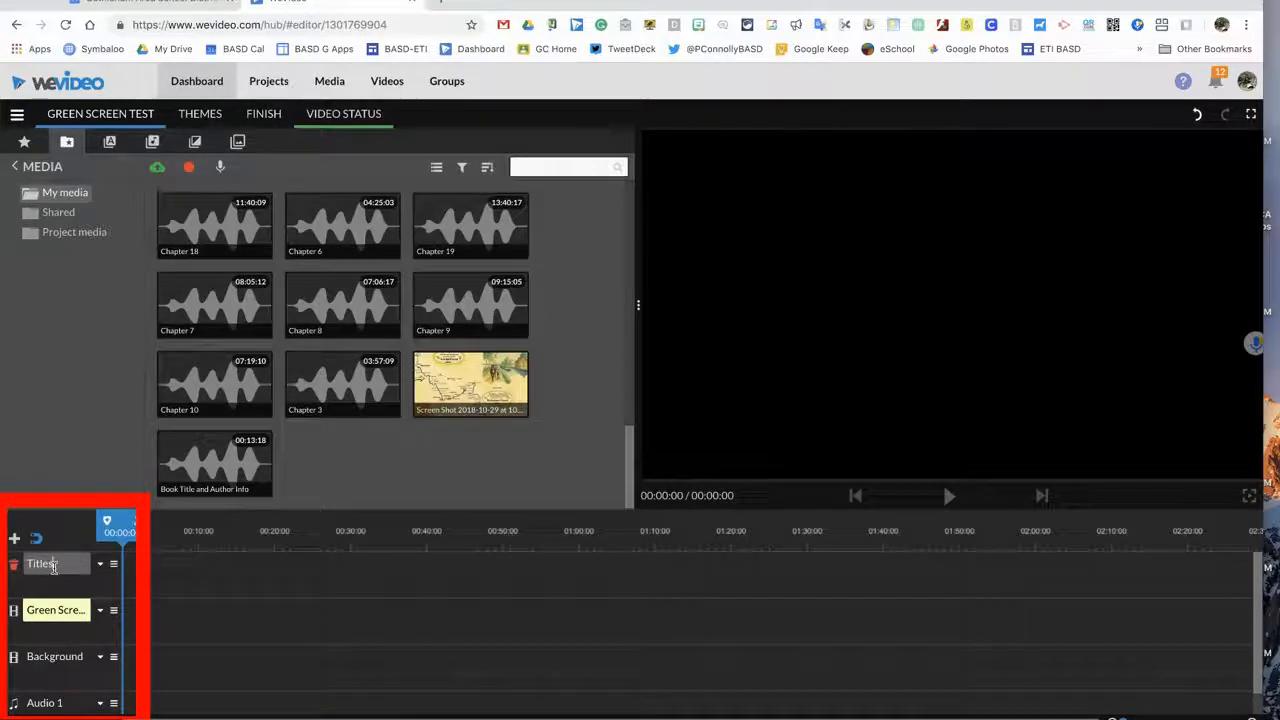
{"action": "left_click", "coordinate": [298, 594]}
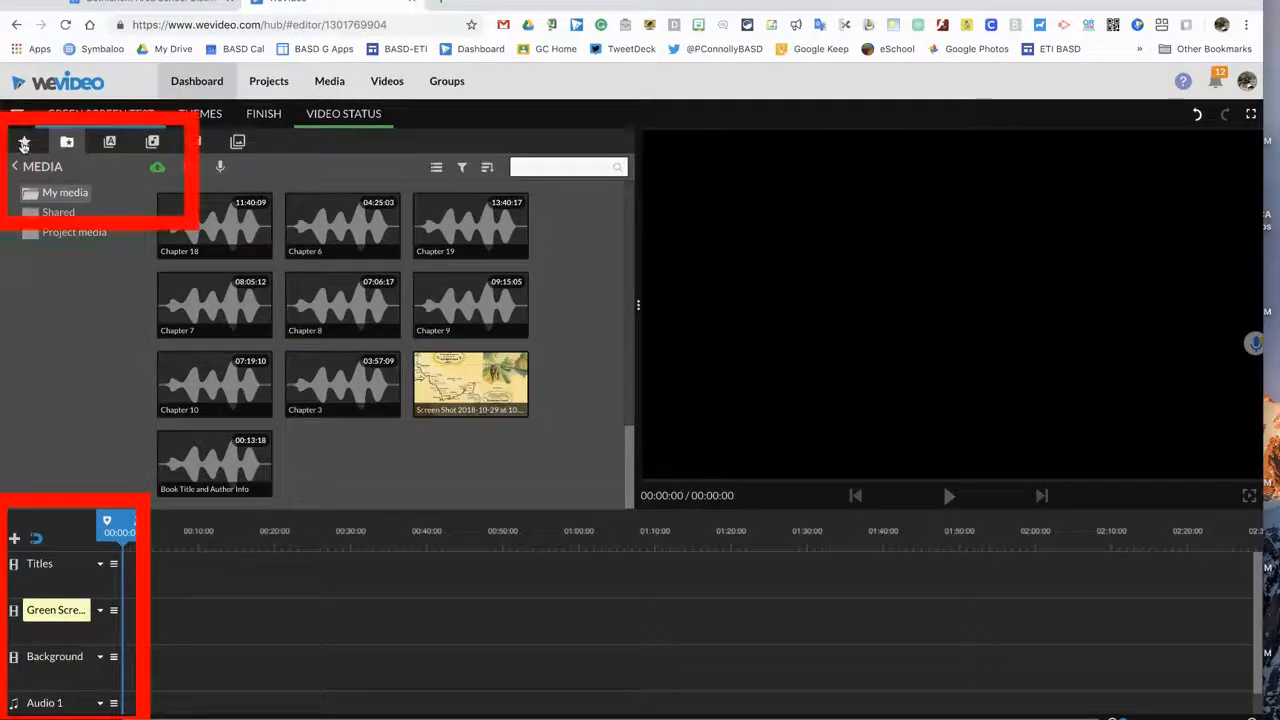
- Search the stock media library for News TV
{"action": "left_click", "coordinate": [24, 145]}
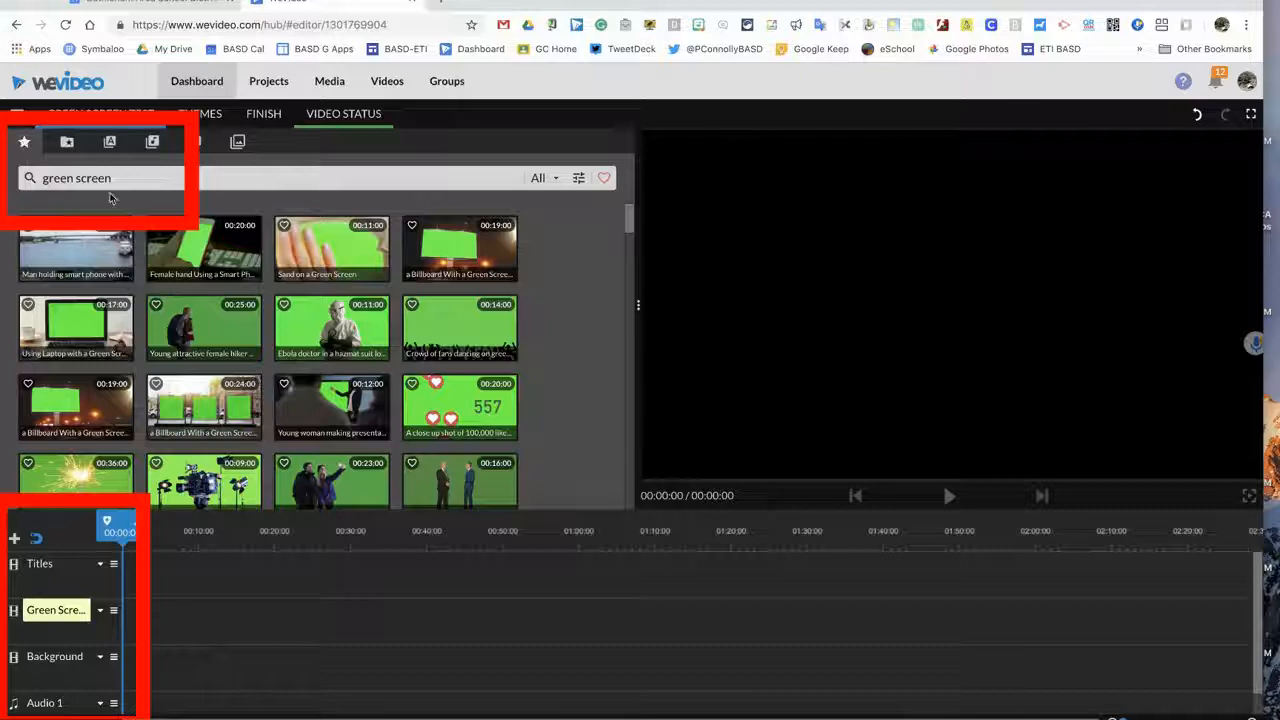
{"action": "left_click_drag", "start_coordinate": [112, 178], "coordinate": [30, 178]}
{"action": "type", "text": "N"}
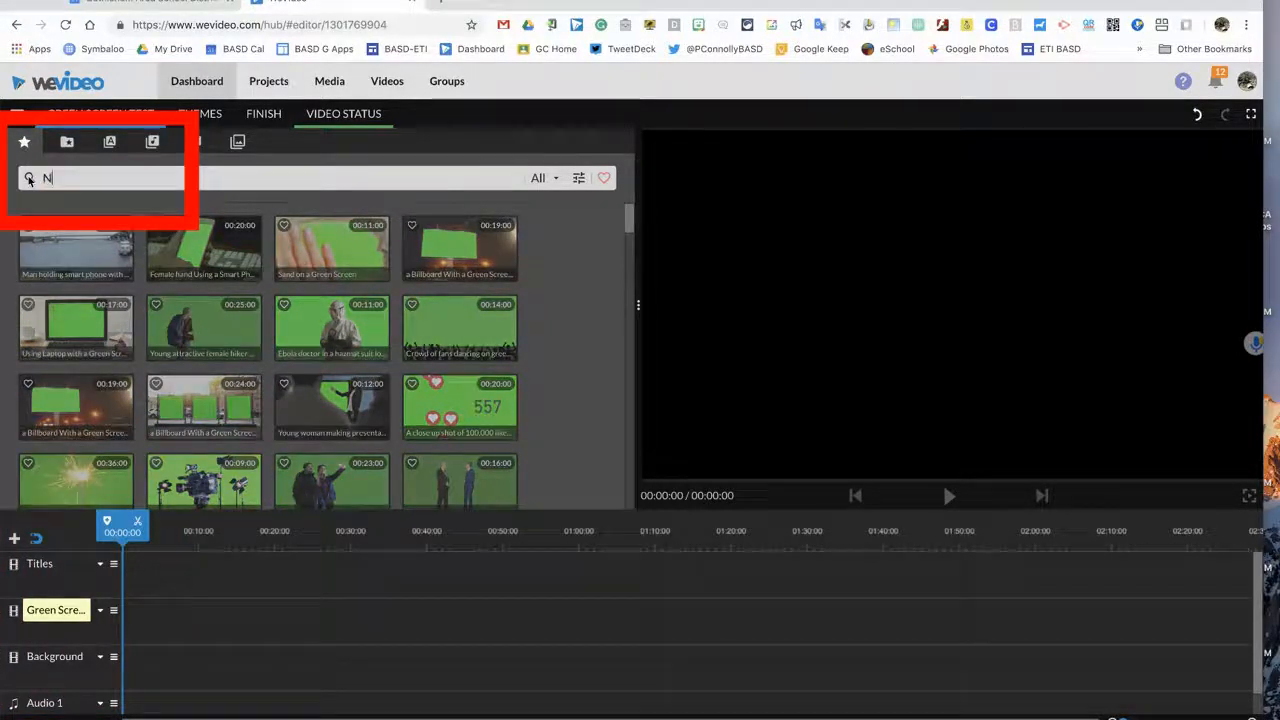
{"action": "type", "text": "ews TV"}
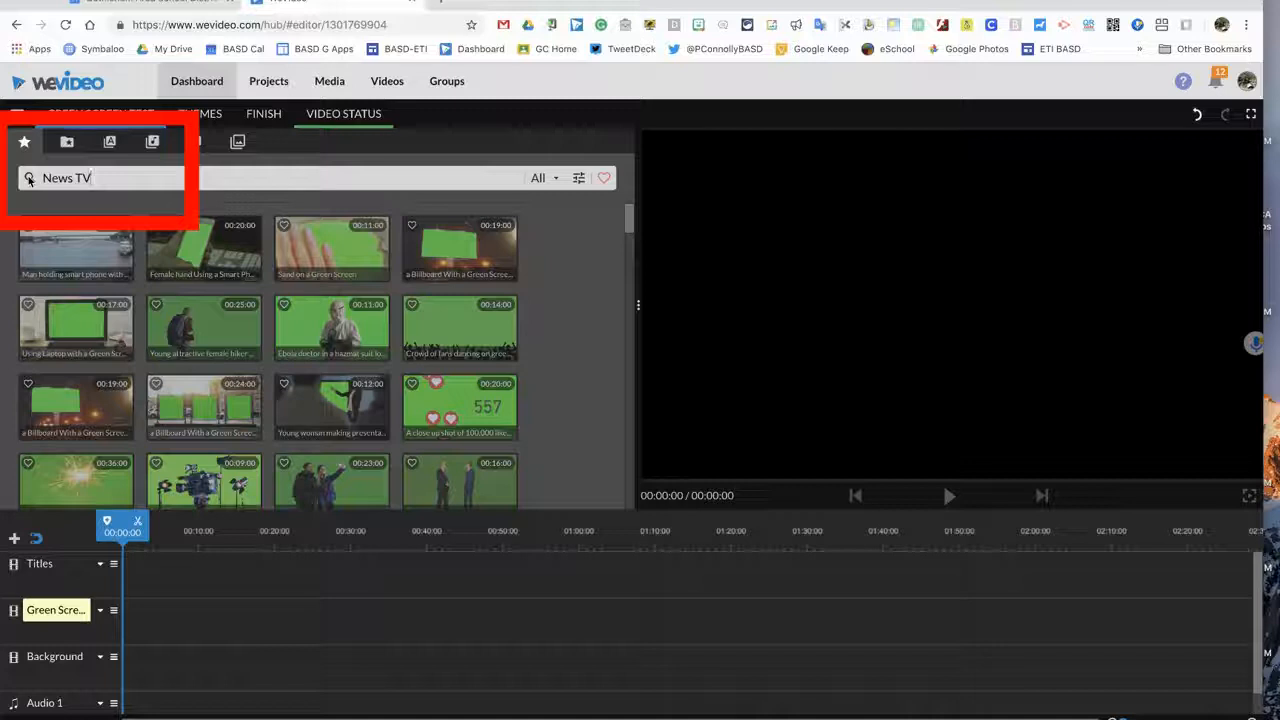
{"action": "key", "text": "Return"}
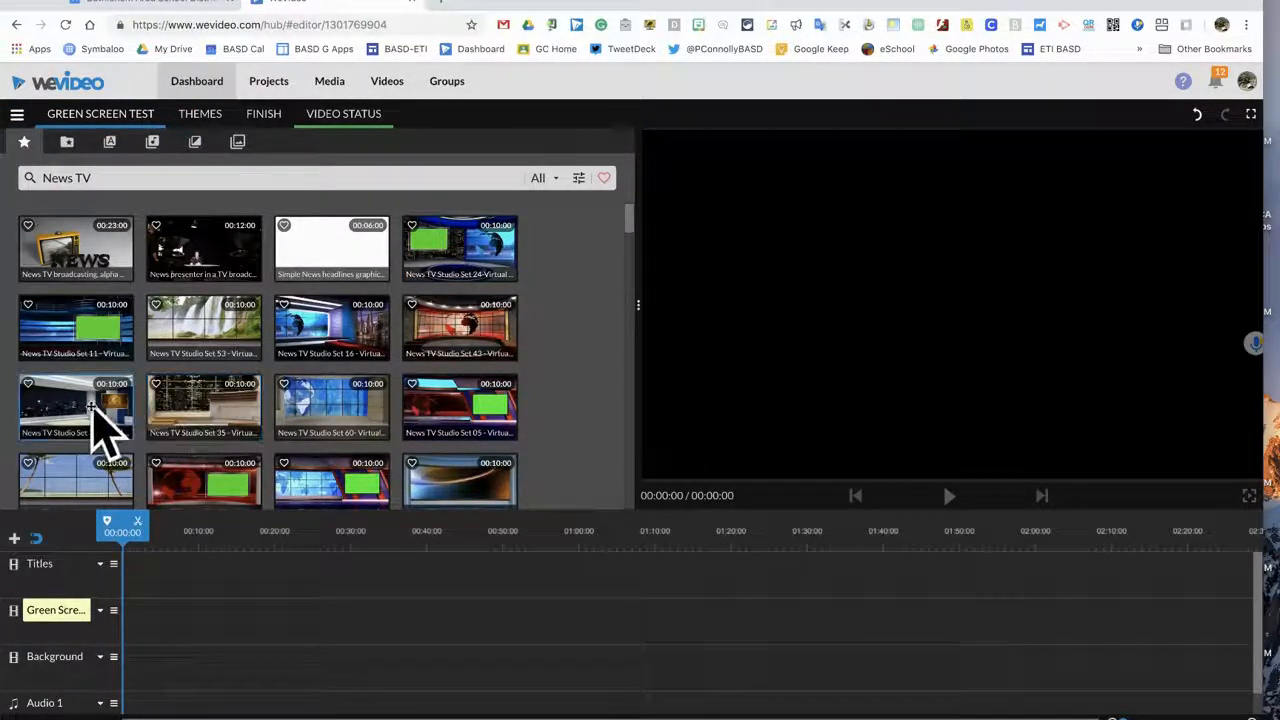
- Preview News TV Studio Set 62 and place five copies of it end to end on the Background track, starting at 00:00
{"action": "scroll", "coordinate": [204, 372], "scroll_direction": "down", "scroll_amount": 1}
{"action": "scroll", "coordinate": [204, 372], "scroll_direction": "down", "scroll_amount": 1}
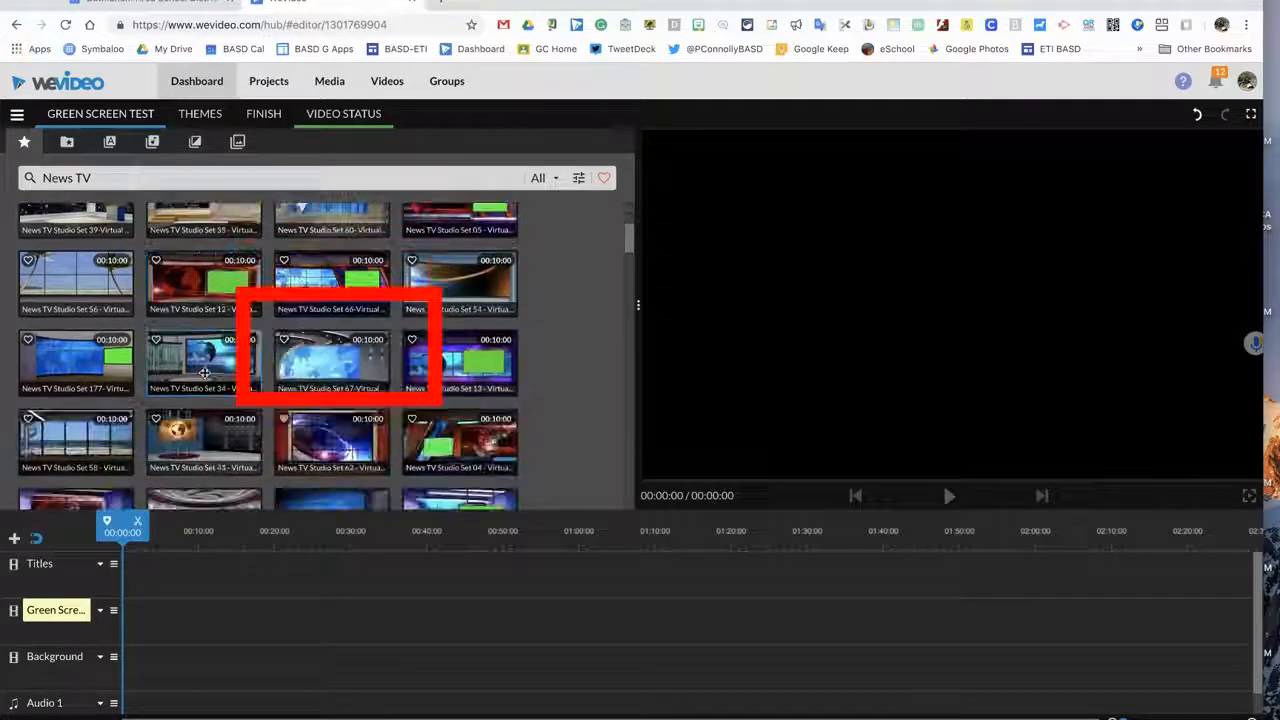
{"action": "scroll", "coordinate": [204, 372], "scroll_direction": "down", "scroll_amount": 1}
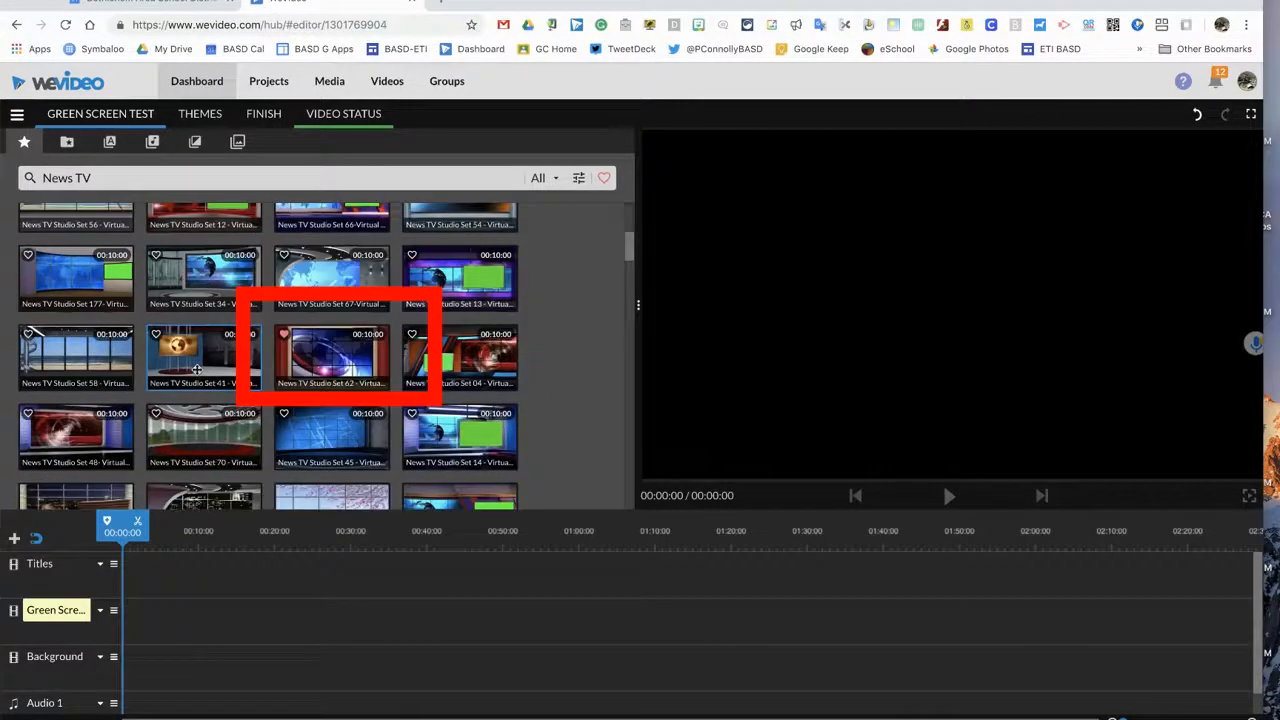
{"action": "left_click", "coordinate": [331, 347]}
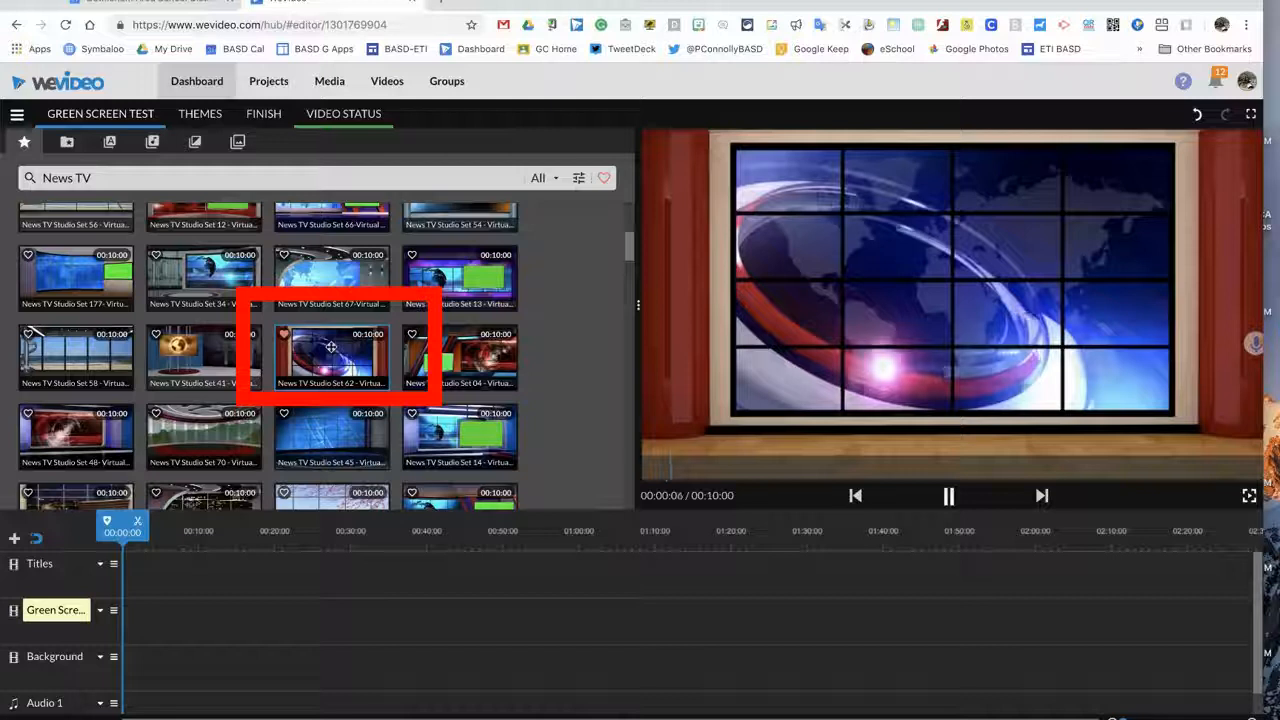
{"action": "scroll", "coordinate": [367, 349], "scroll_direction": "down", "scroll_amount": 1}
{"action": "left_click_drag", "start_coordinate": [326, 347], "coordinate": [143, 667]}
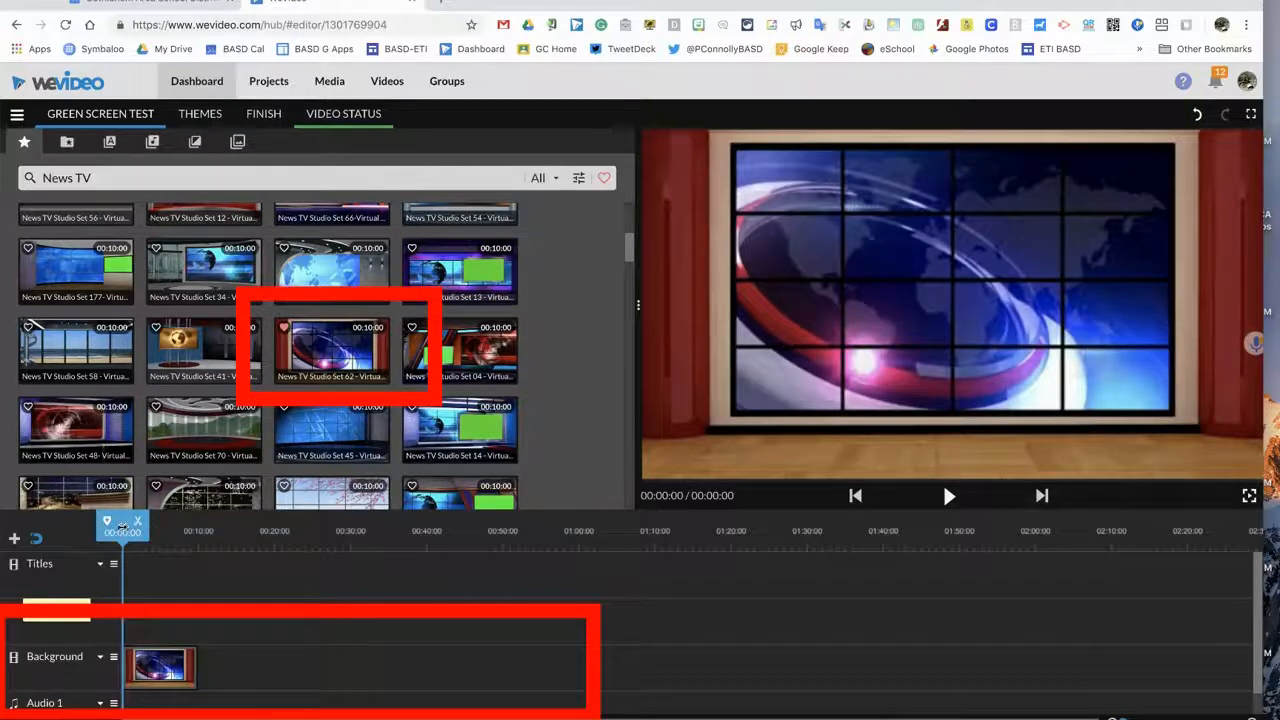
{"action": "left_click_drag", "start_coordinate": [322, 346], "coordinate": [392, 665]}
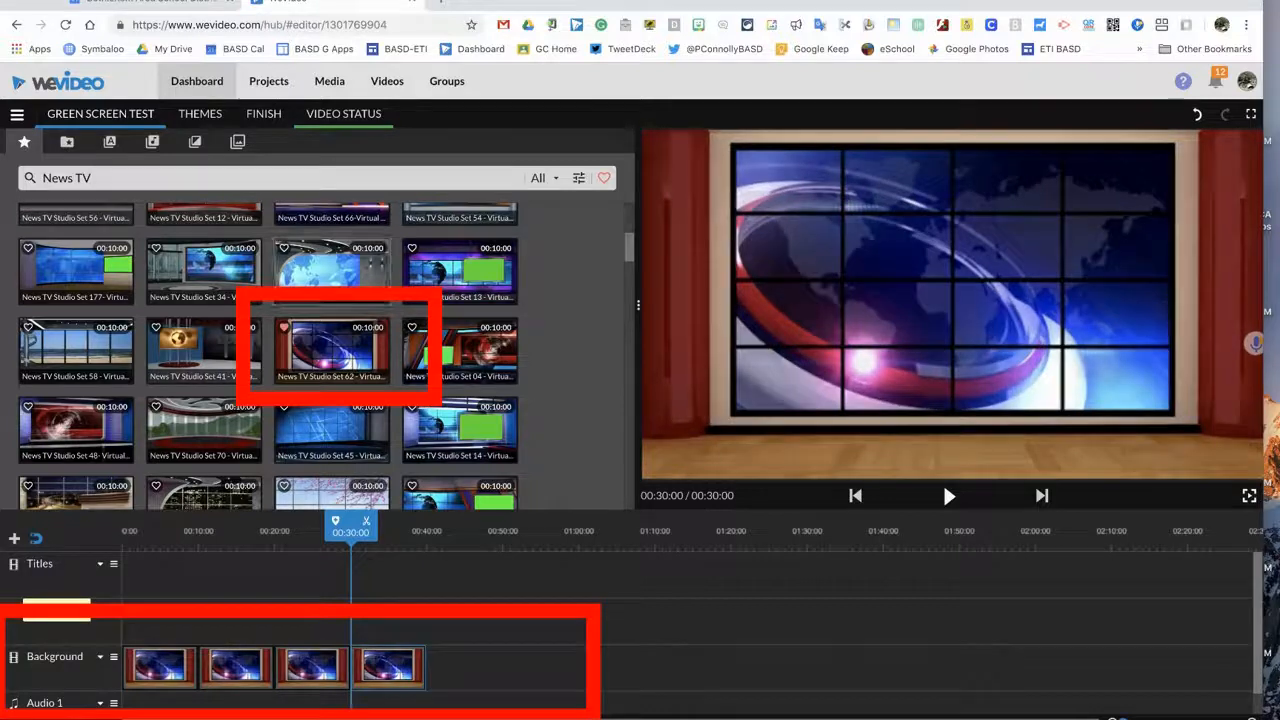
{"action": "left_click_drag", "start_coordinate": [322, 355], "coordinate": [468, 655]}
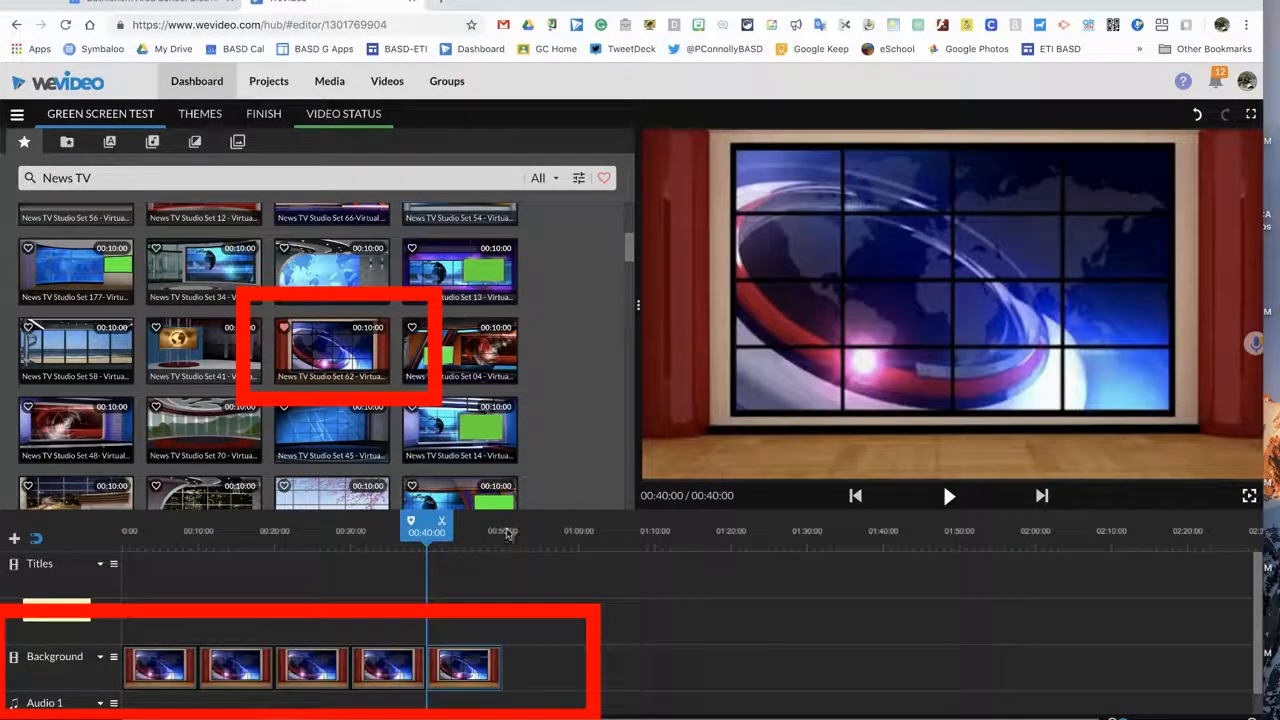
- Delete the fifth clip on the Background track and add News TV Studio Set 62 again in its place
{"action": "left_click", "coordinate": [474, 670]}
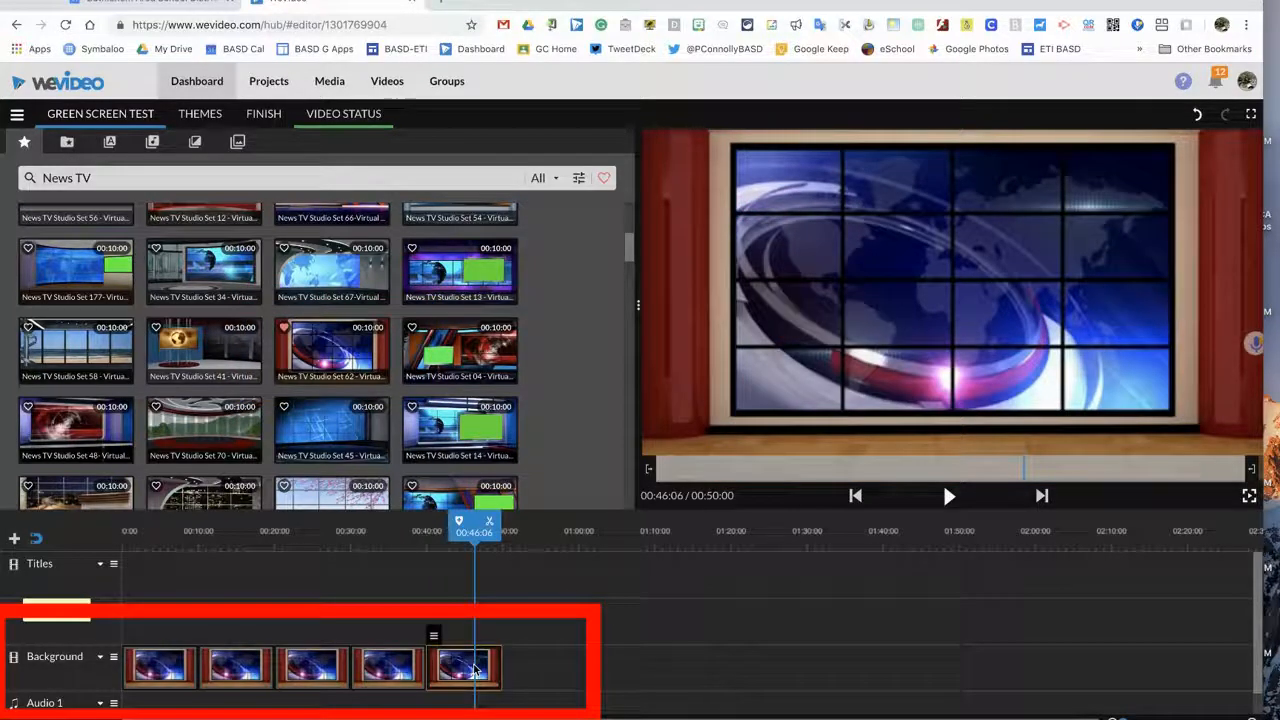
{"action": "key", "text": "Delete"}
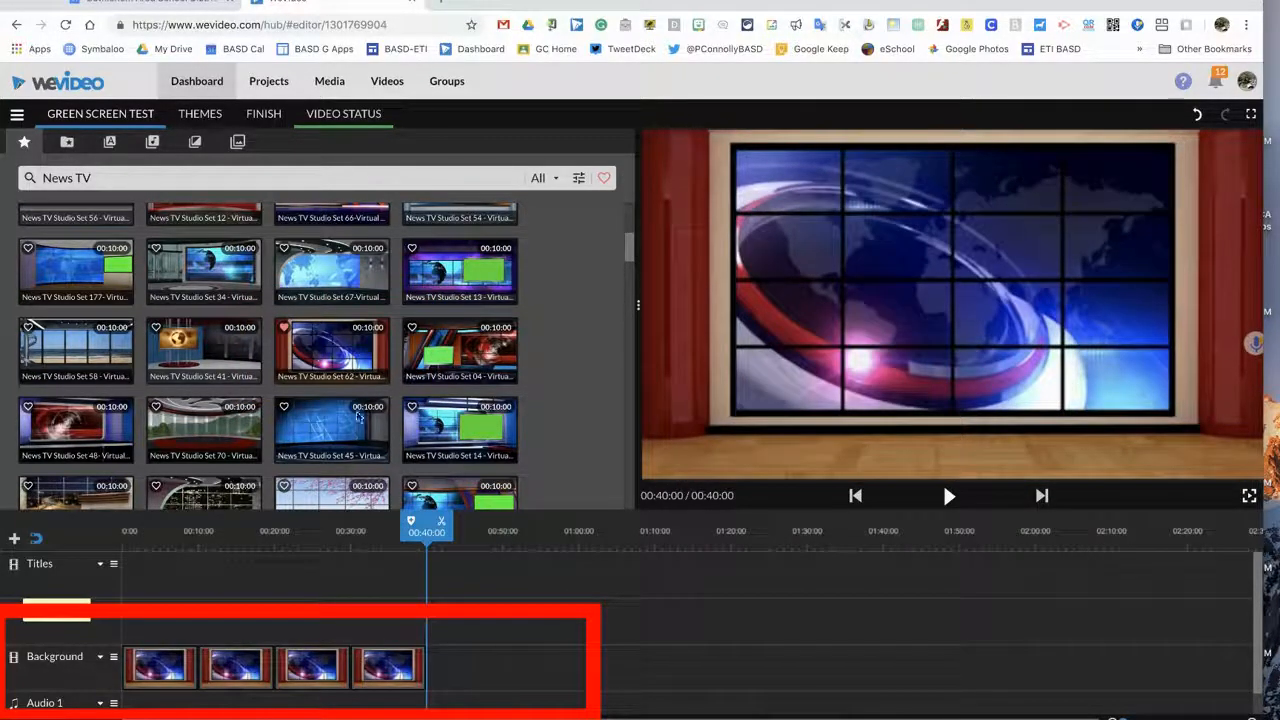
{"action": "left_click_drag", "start_coordinate": [352, 342], "coordinate": [466, 664]}
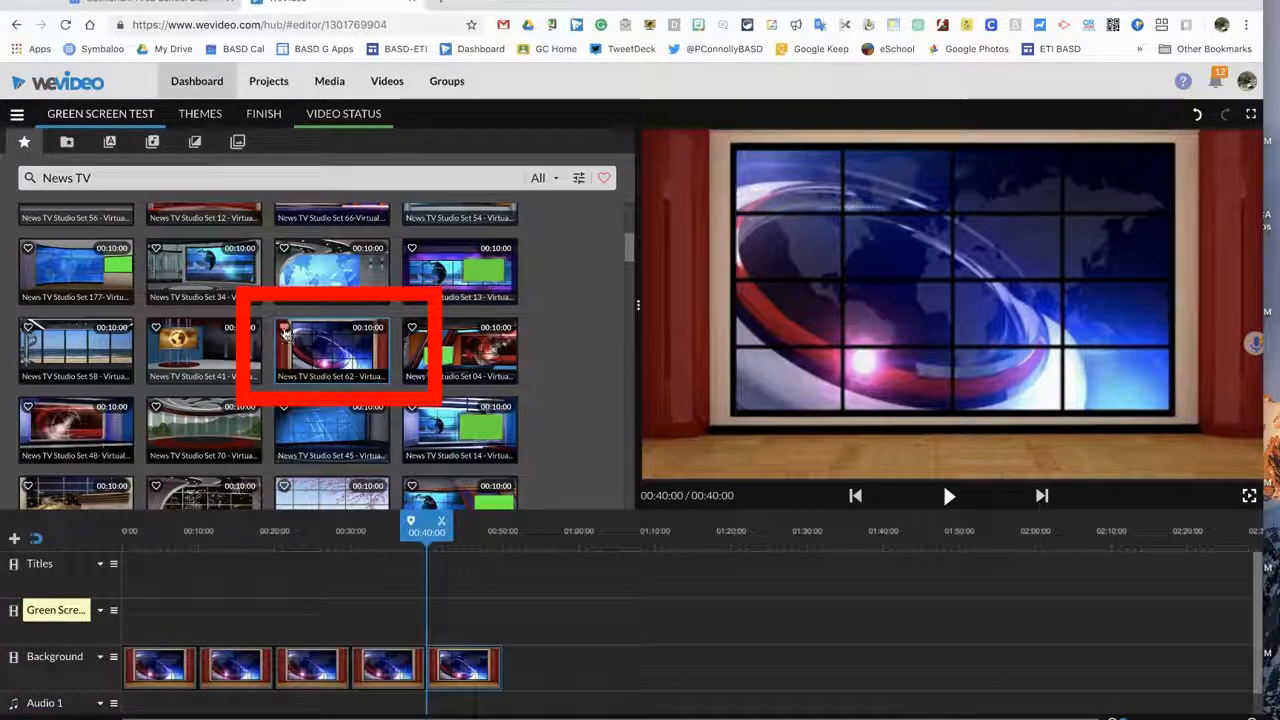
- Review the favorite stock media and browse the files in My media
{"action": "left_click", "coordinate": [285, 331]}
{"action": "left_click", "coordinate": [604, 178]}
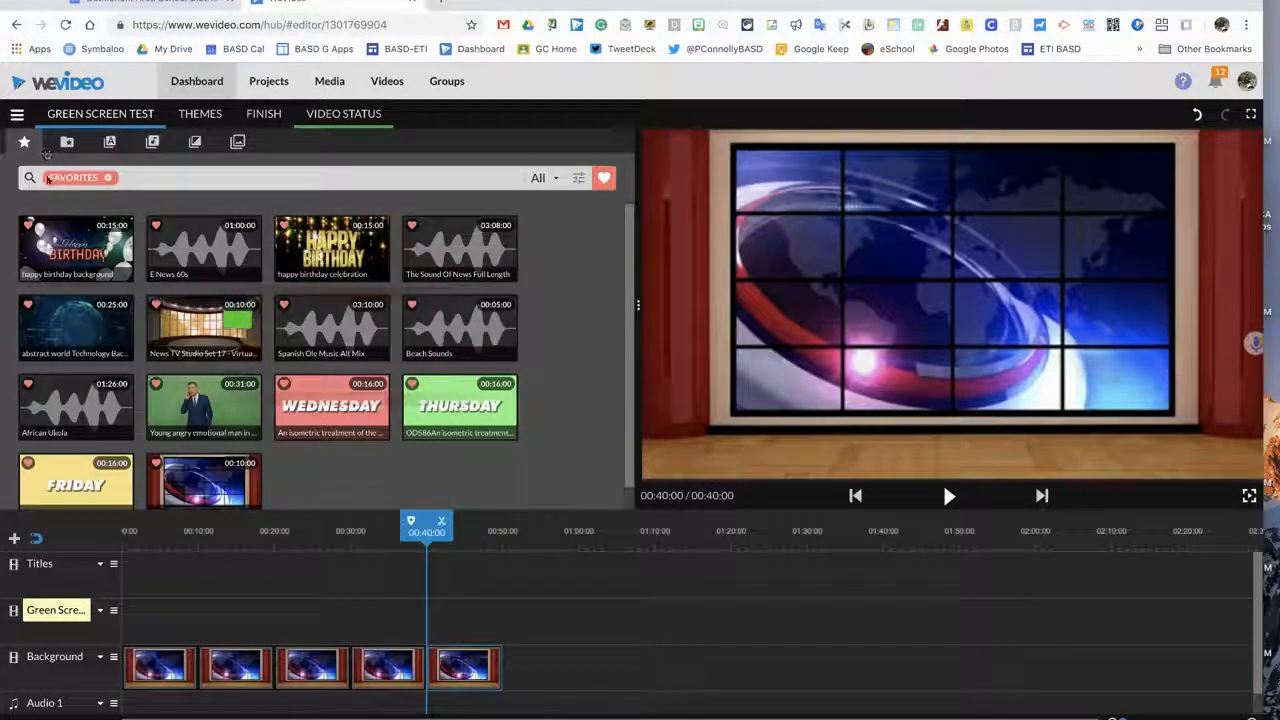
{"action": "left_click", "coordinate": [604, 178]}
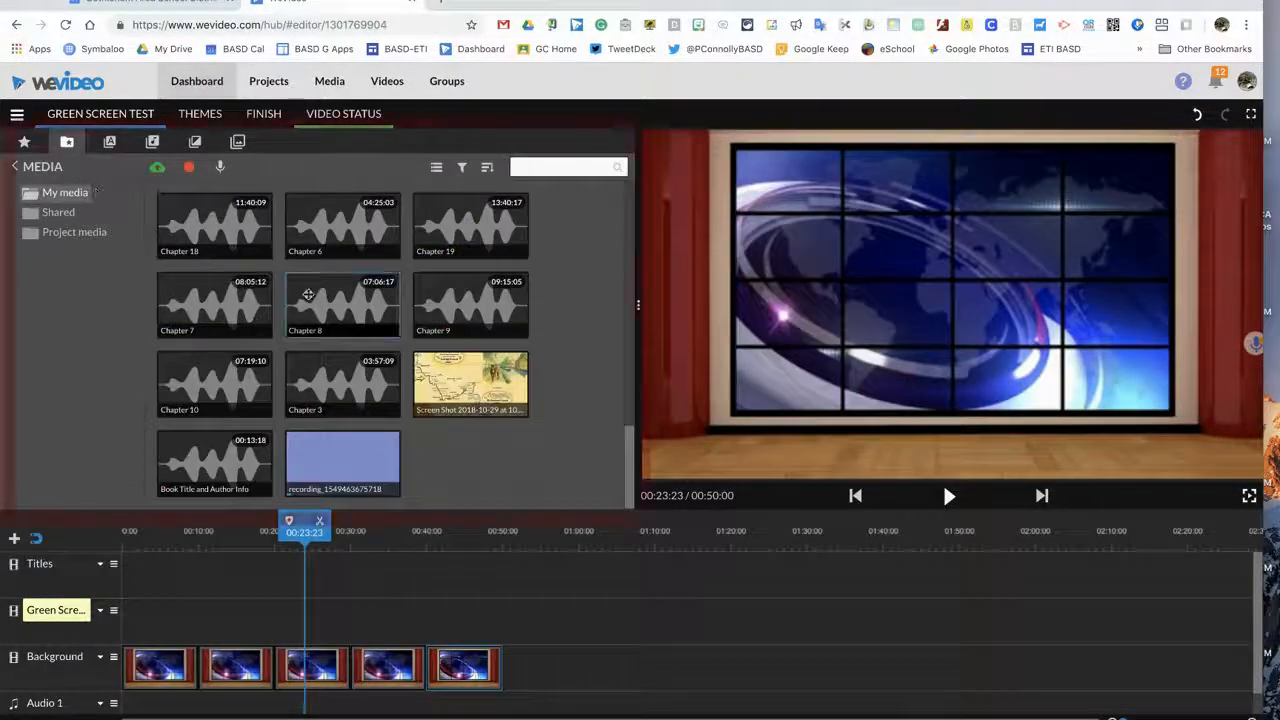
{"action": "scroll", "coordinate": [308, 294], "scroll_direction": "up", "scroll_amount": 5}
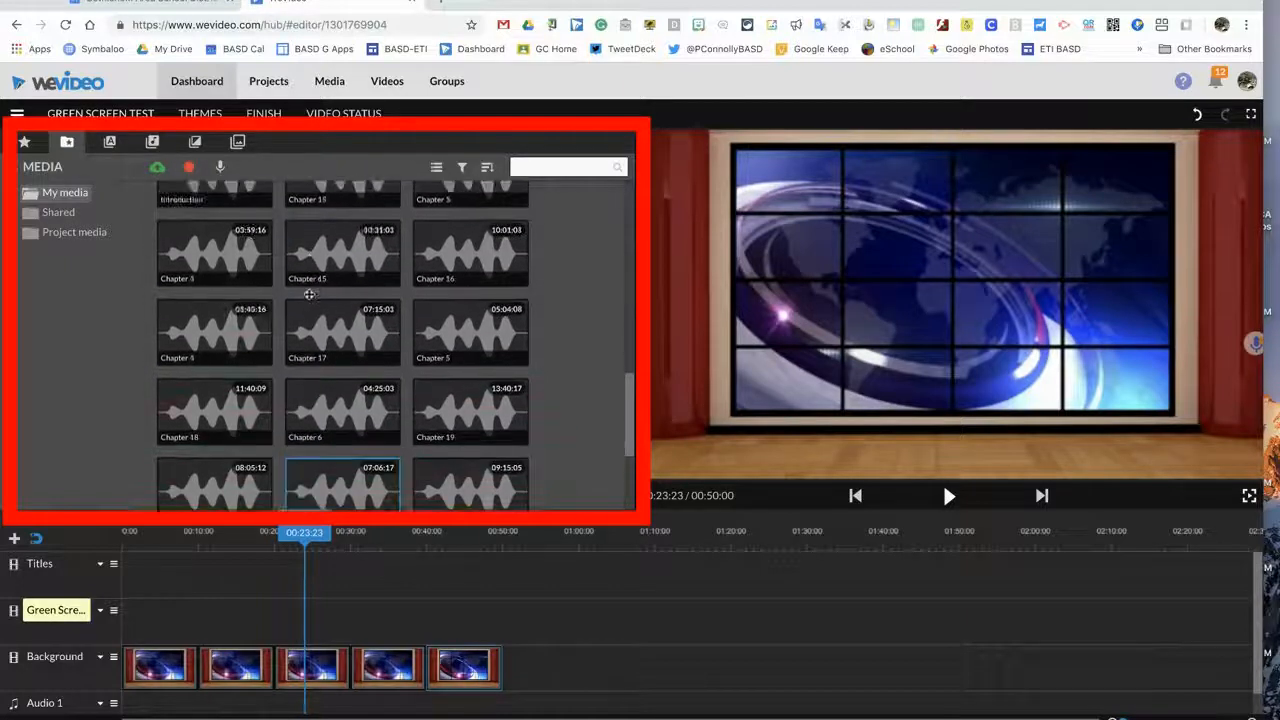
{"action": "scroll", "coordinate": [309, 294], "scroll_direction": "down", "scroll_amount": 4}
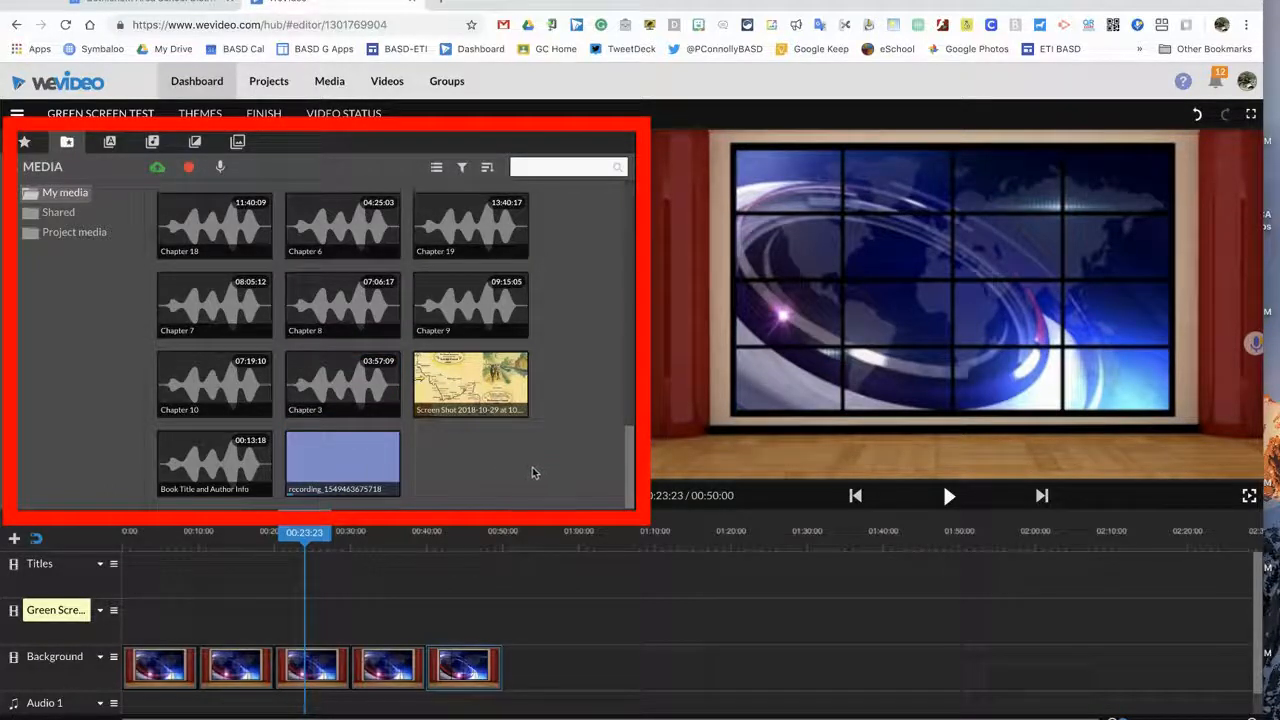
- Find the green screen stock clip of the young angry emotional man and place it near the start of the Green Screen track
{"action": "left_click", "coordinate": [24, 143]}
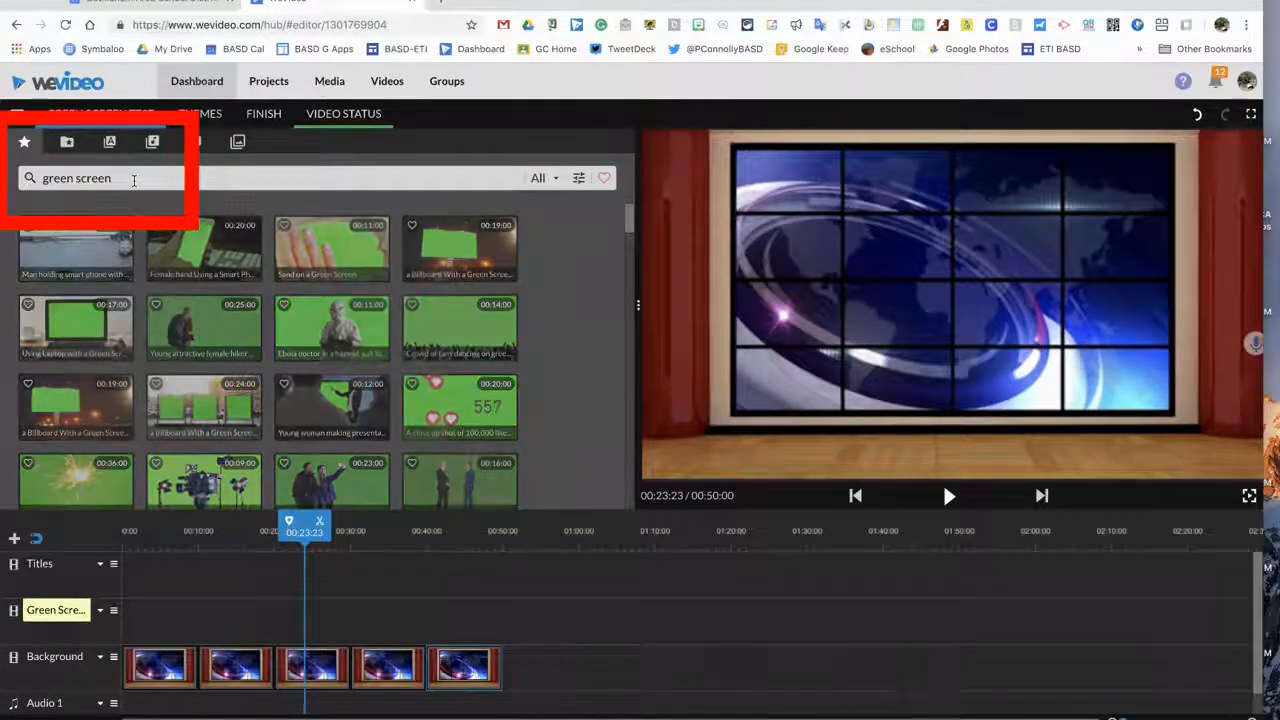
{"action": "scroll", "coordinate": [239, 231], "scroll_direction": "down", "scroll_amount": 5}
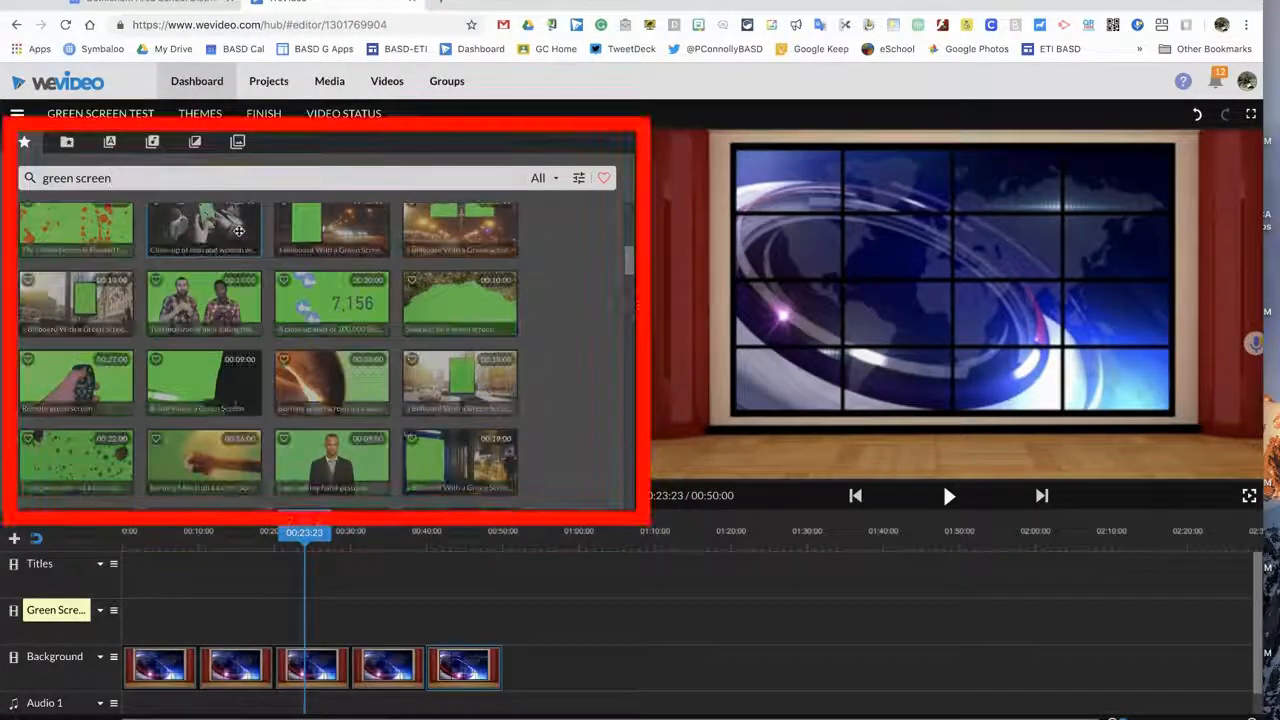
{"action": "scroll", "coordinate": [240, 233], "scroll_direction": "down", "scroll_amount": 5}
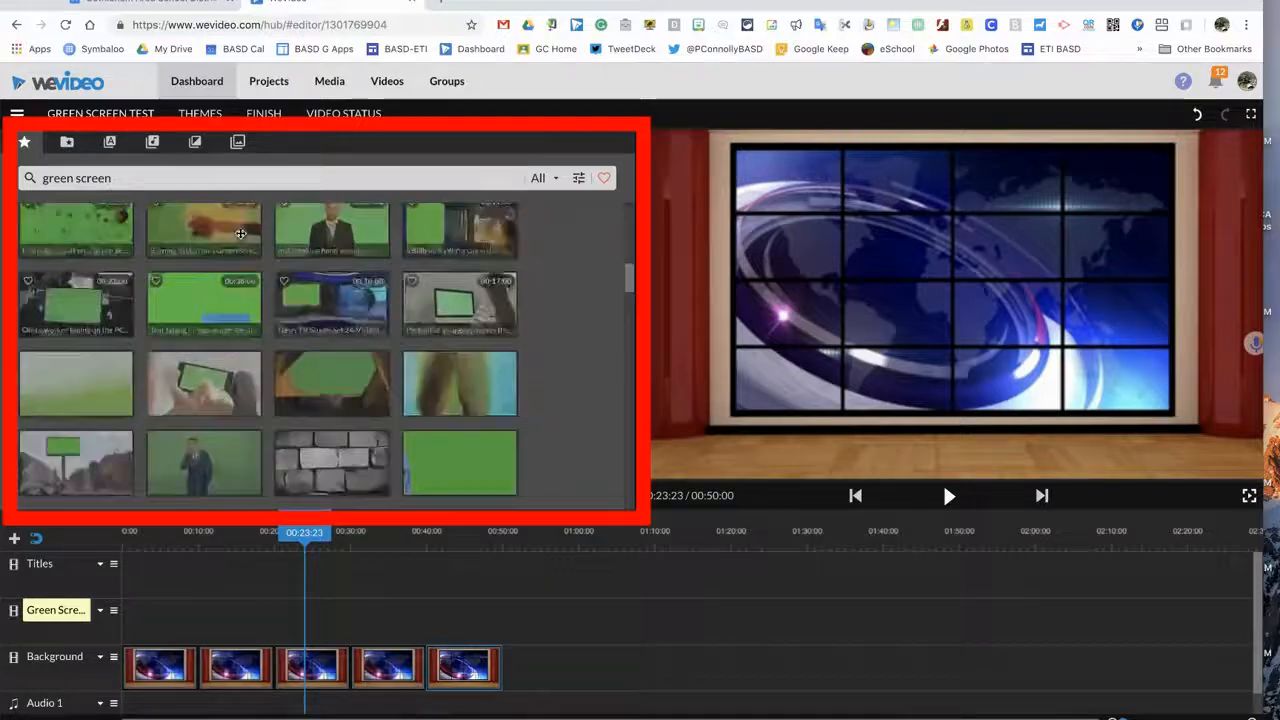
{"action": "scroll", "coordinate": [240, 233], "scroll_direction": "up", "scroll_amount": 3}
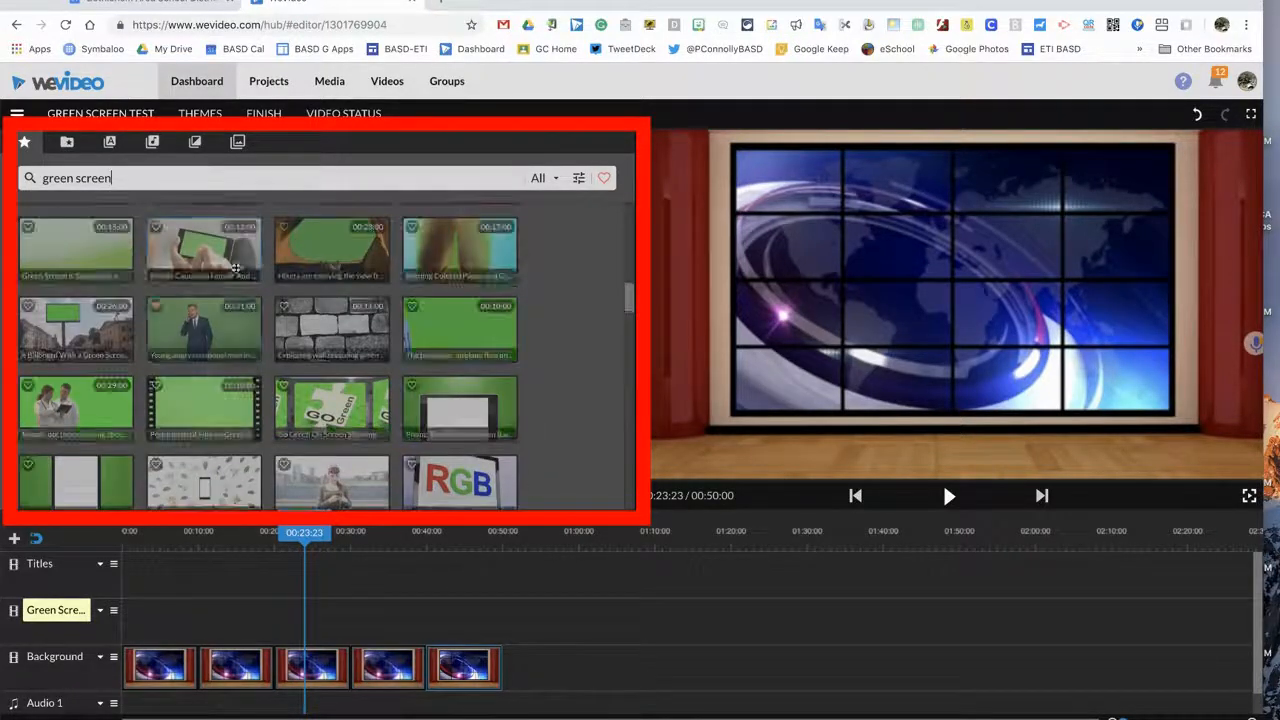
{"action": "left_click", "coordinate": [210, 316]}
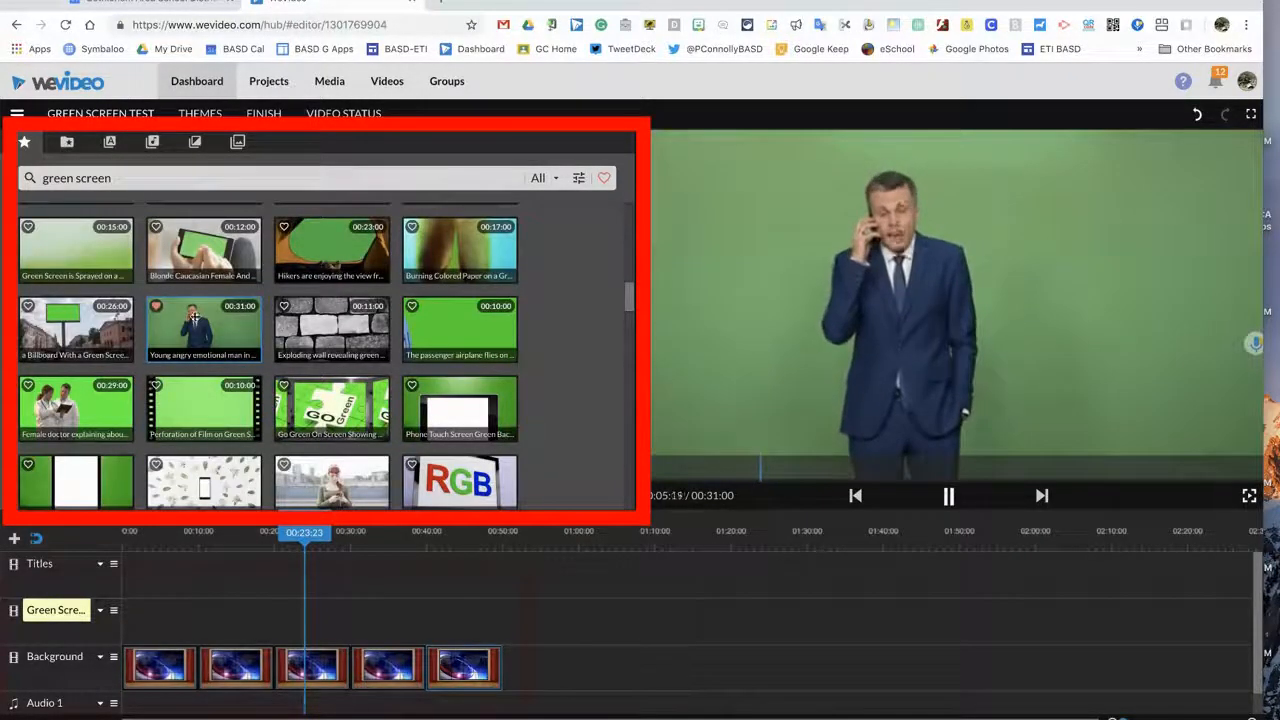
{"action": "left_click_drag", "start_coordinate": [205, 325], "coordinate": [174, 618]}
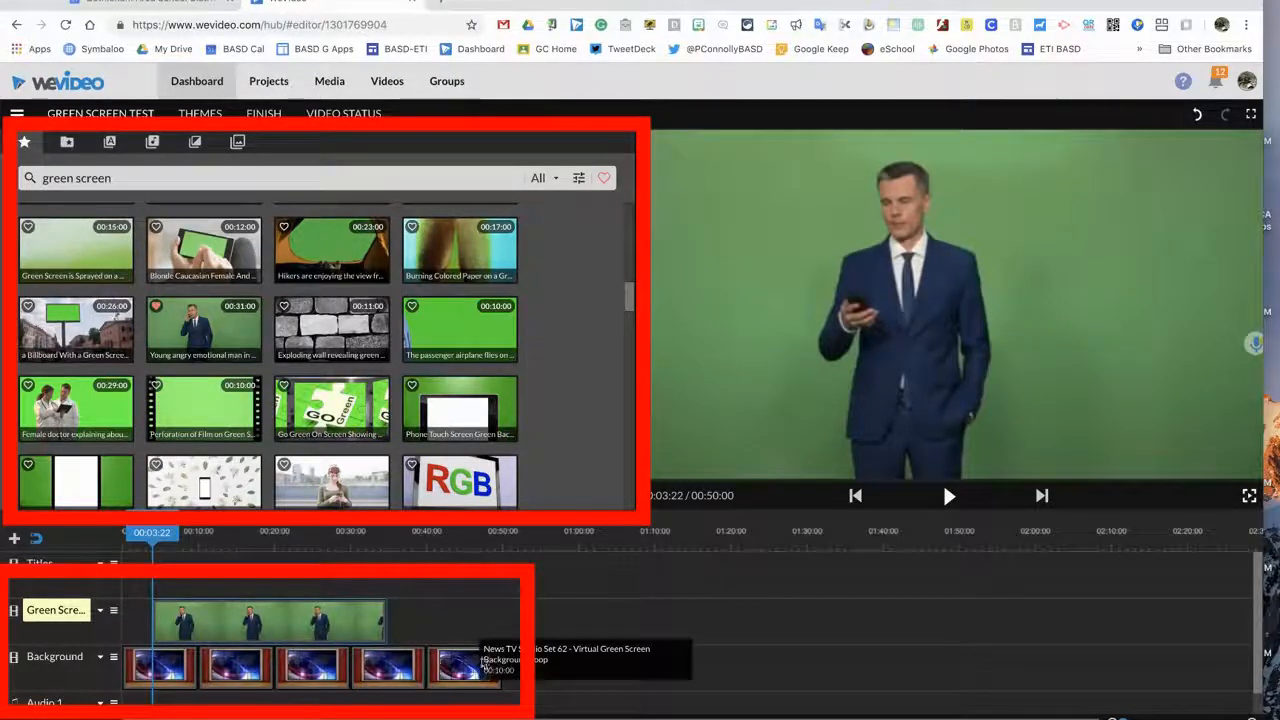
- Delete the fifth clip on the Background track and play the timeline from the start
{"action": "left_click", "coordinate": [466, 668]}
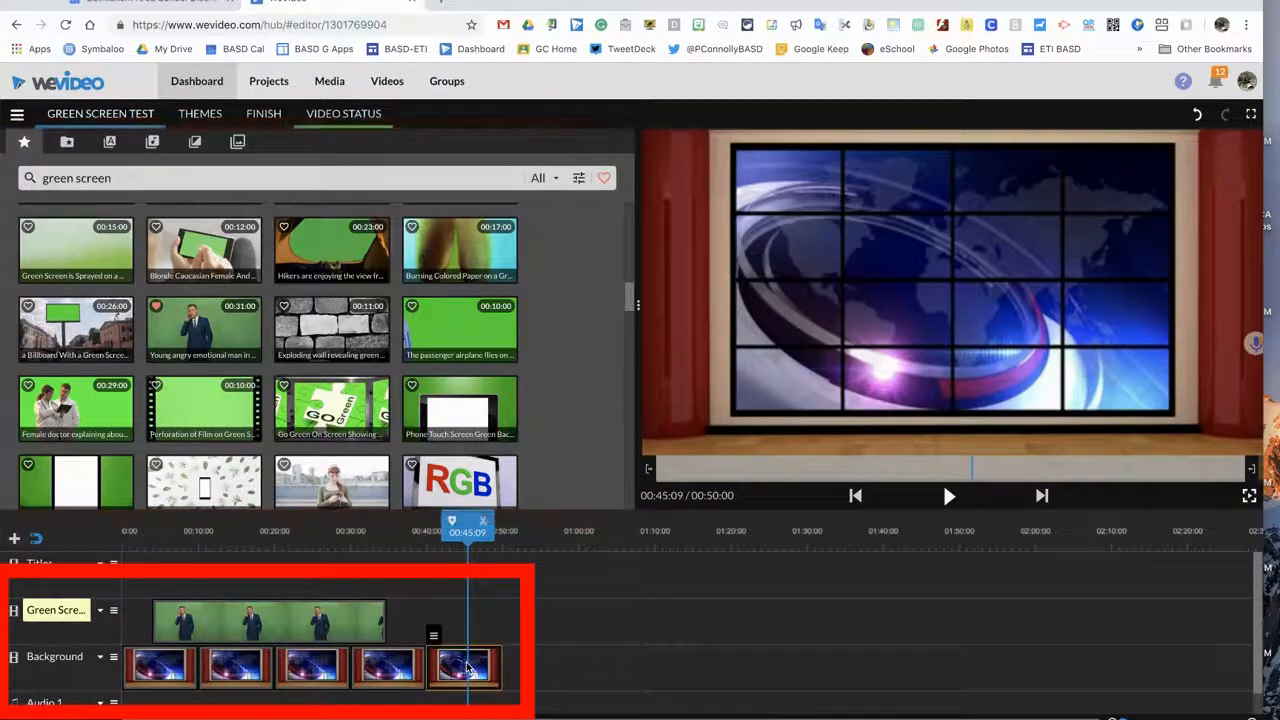
{"action": "key", "text": "Delete"}
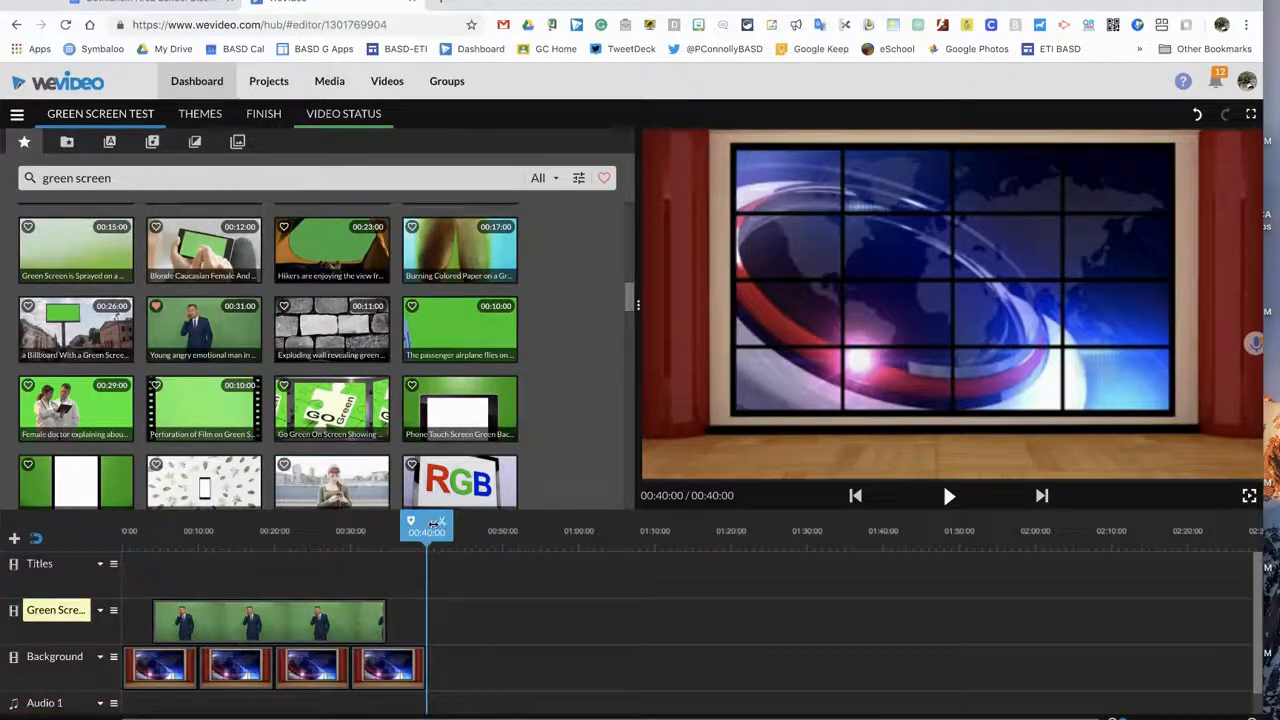
{"action": "left_click_drag", "start_coordinate": [426, 522], "coordinate": [90, 540]}
{"action": "key", "text": "space"}
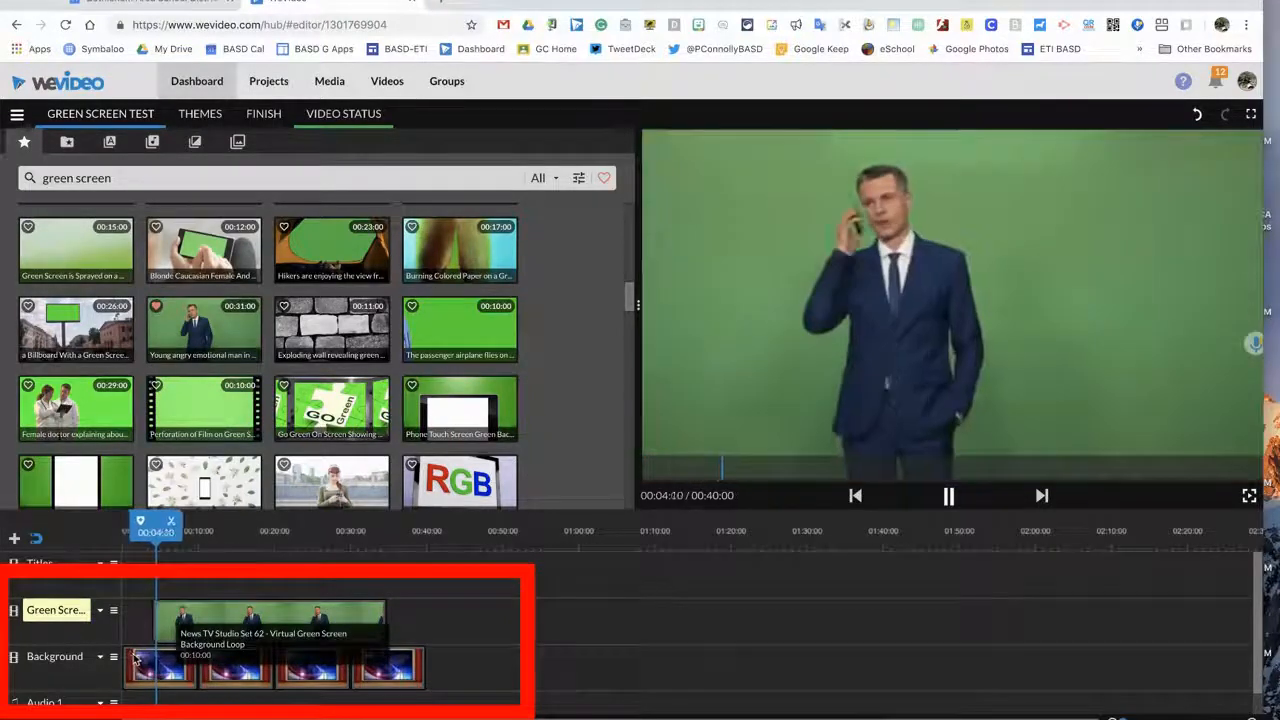
{"action": "key", "text": "space"}
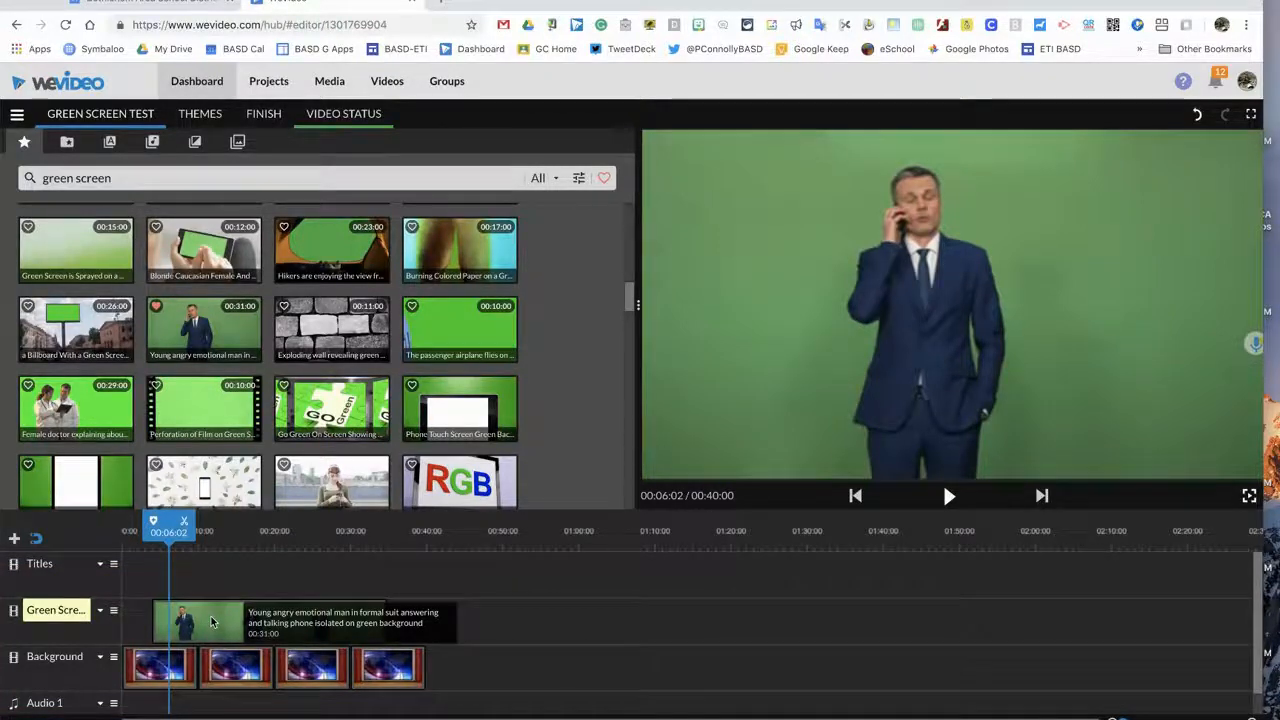
- Key out the green backdrop of the presenter clip by sampling colour 62a159 from the preview image
{"action": "double_click", "coordinate": [210, 616]}
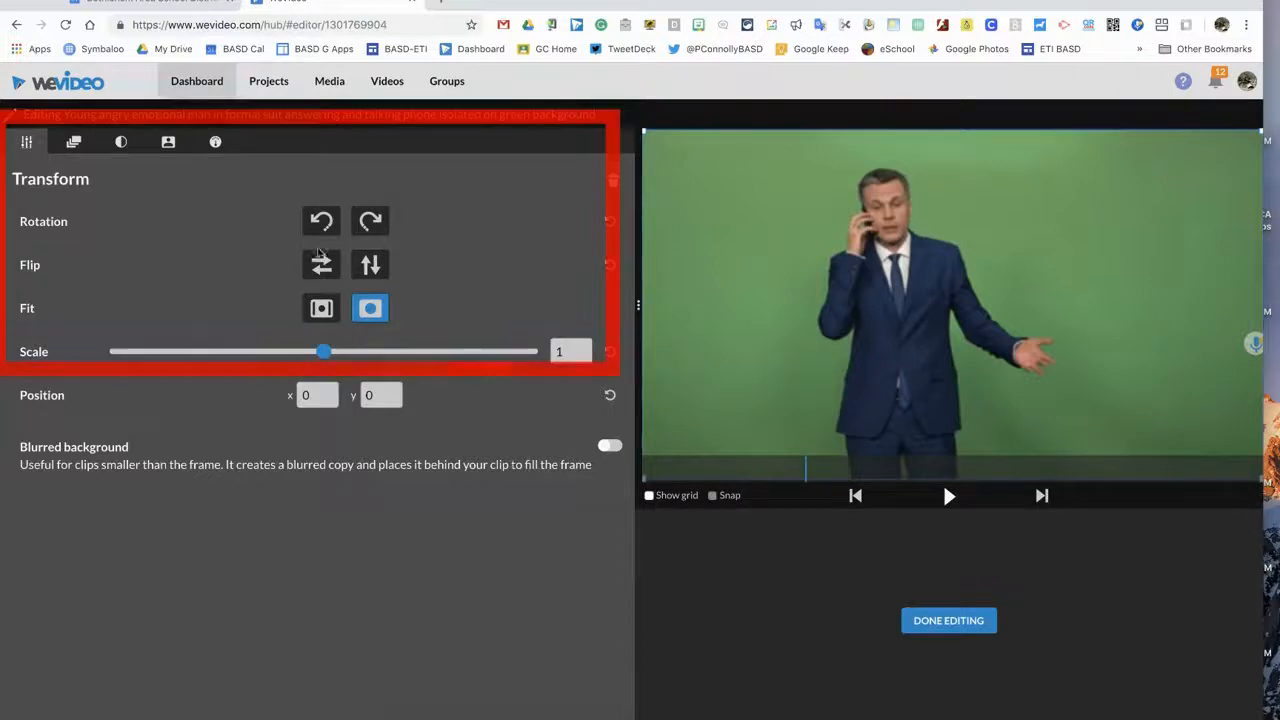
{"action": "left_click", "coordinate": [169, 145]}
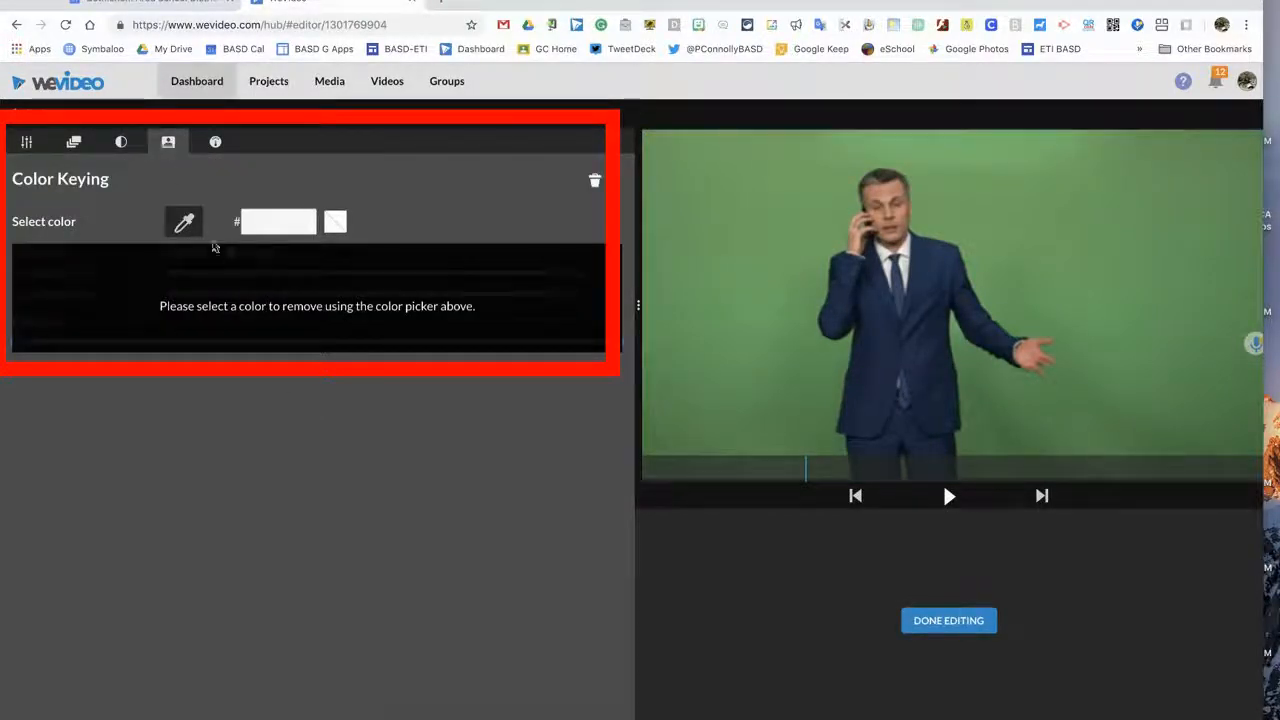
{"action": "left_click", "coordinate": [184, 222]}
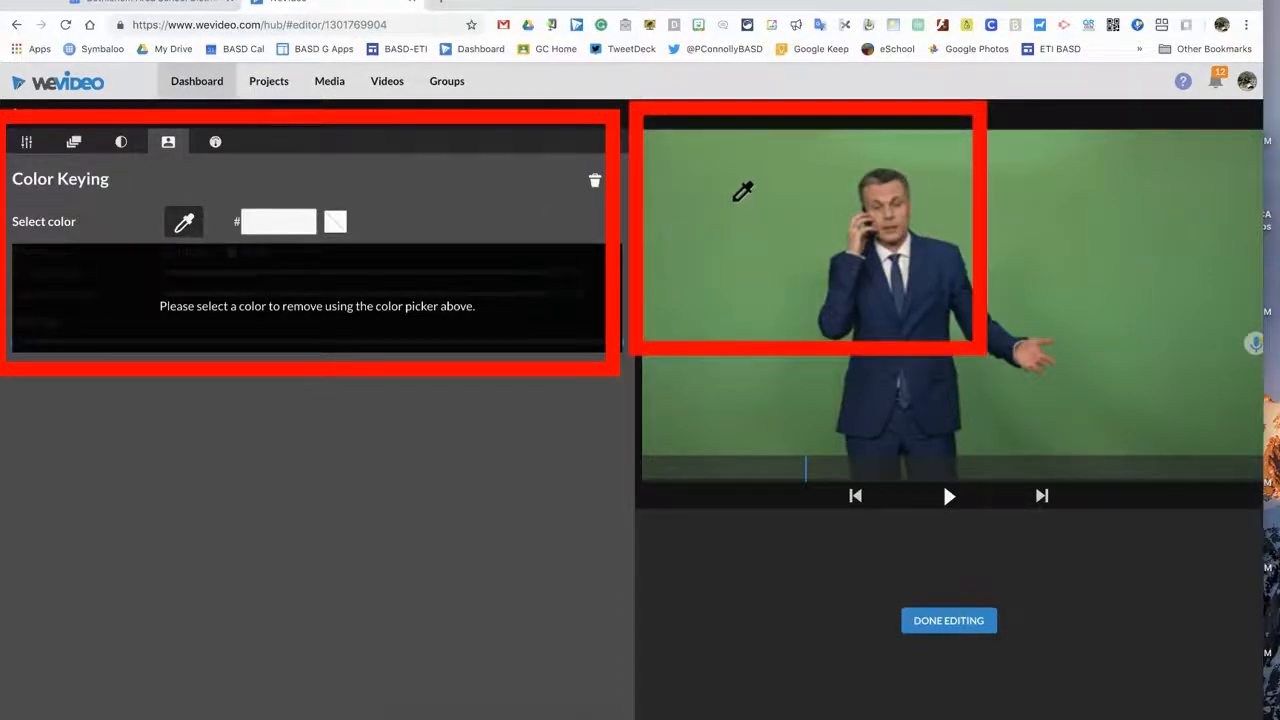
{"action": "left_click", "coordinate": [740, 195]}
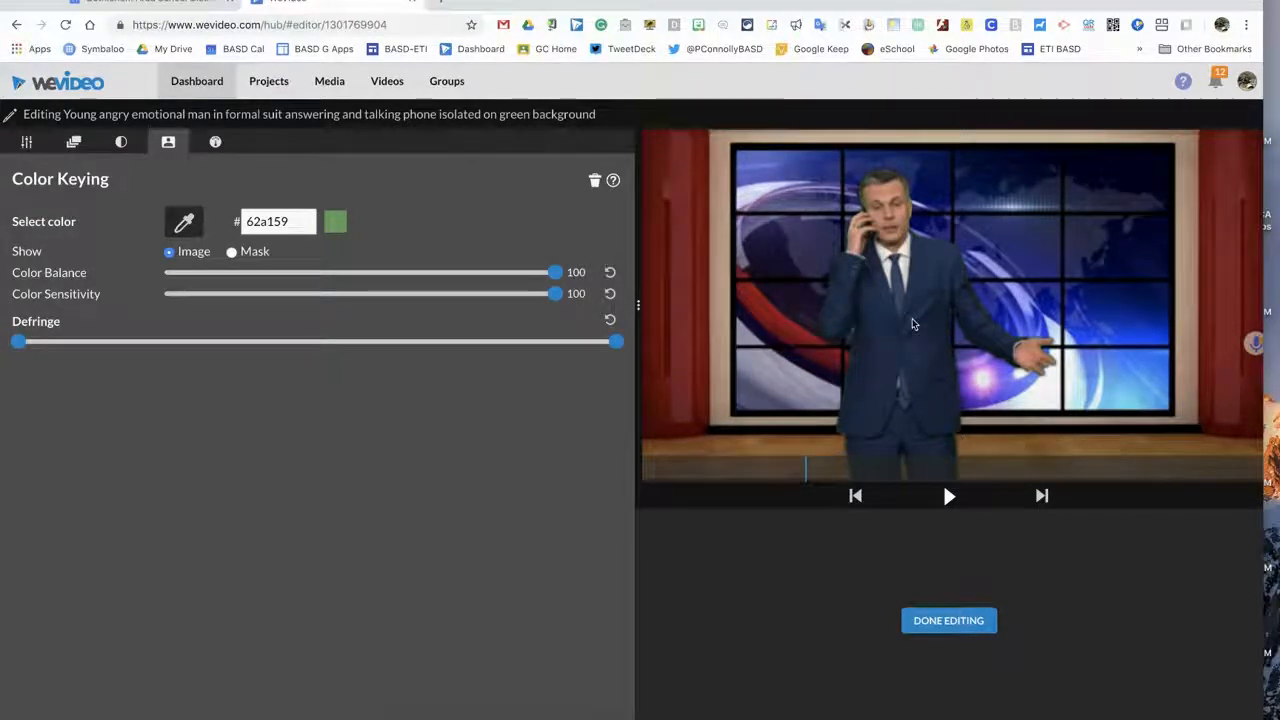
- Scale the presenter clip to 0.84 and position it at x -185, y 190 in front of the studio screen
{"action": "left_click", "coordinate": [26, 142]}
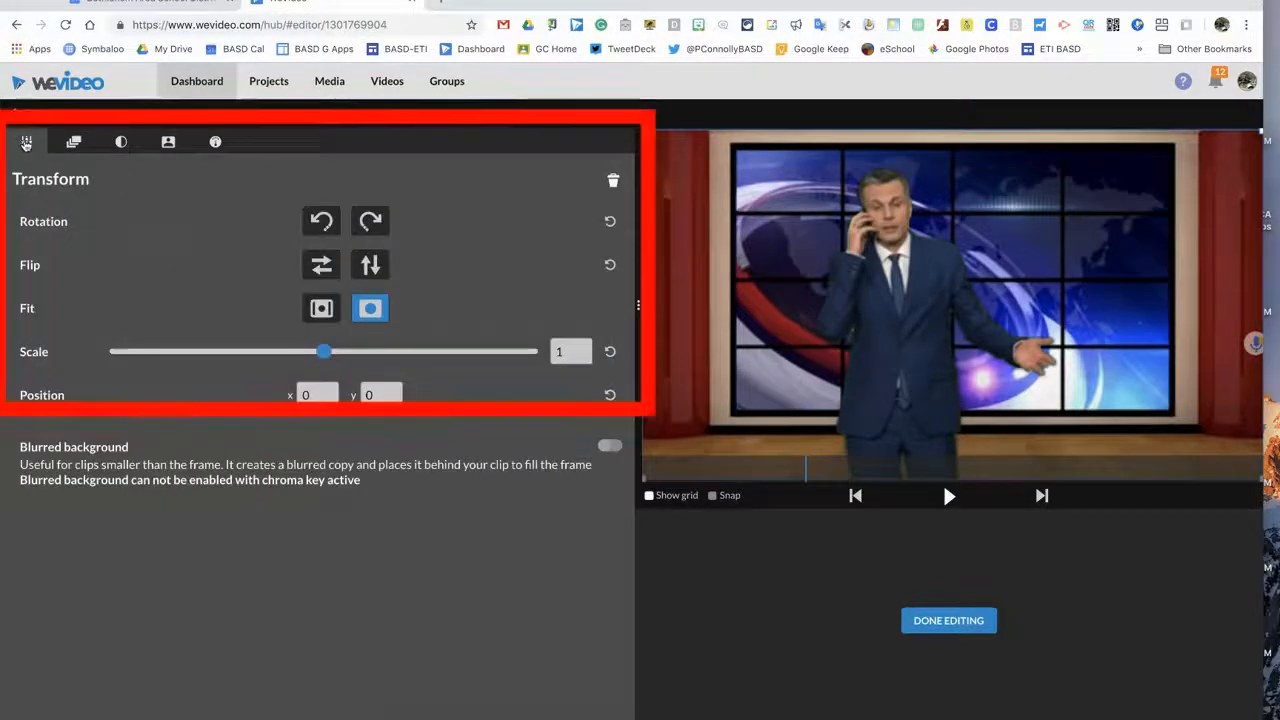
{"action": "left_click_drag", "start_coordinate": [904, 317], "coordinate": [819, 326]}
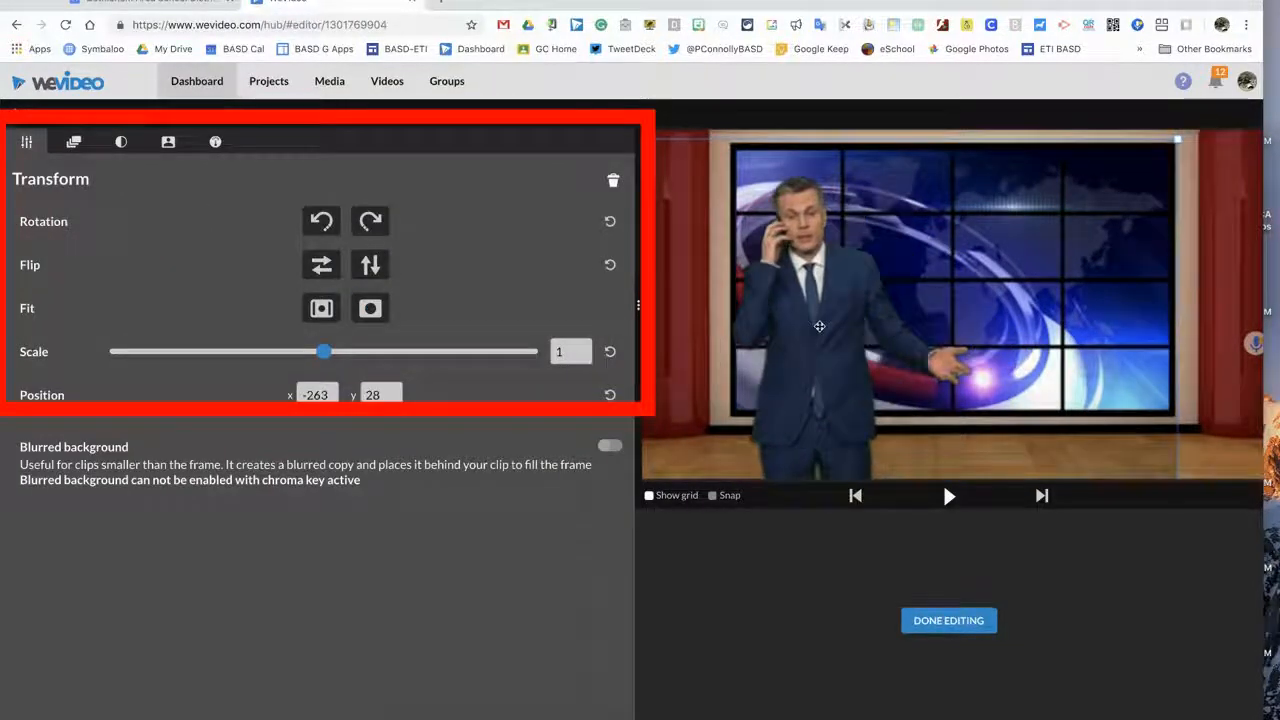
{"action": "left_click_drag", "start_coordinate": [325, 358], "coordinate": [289, 358]}
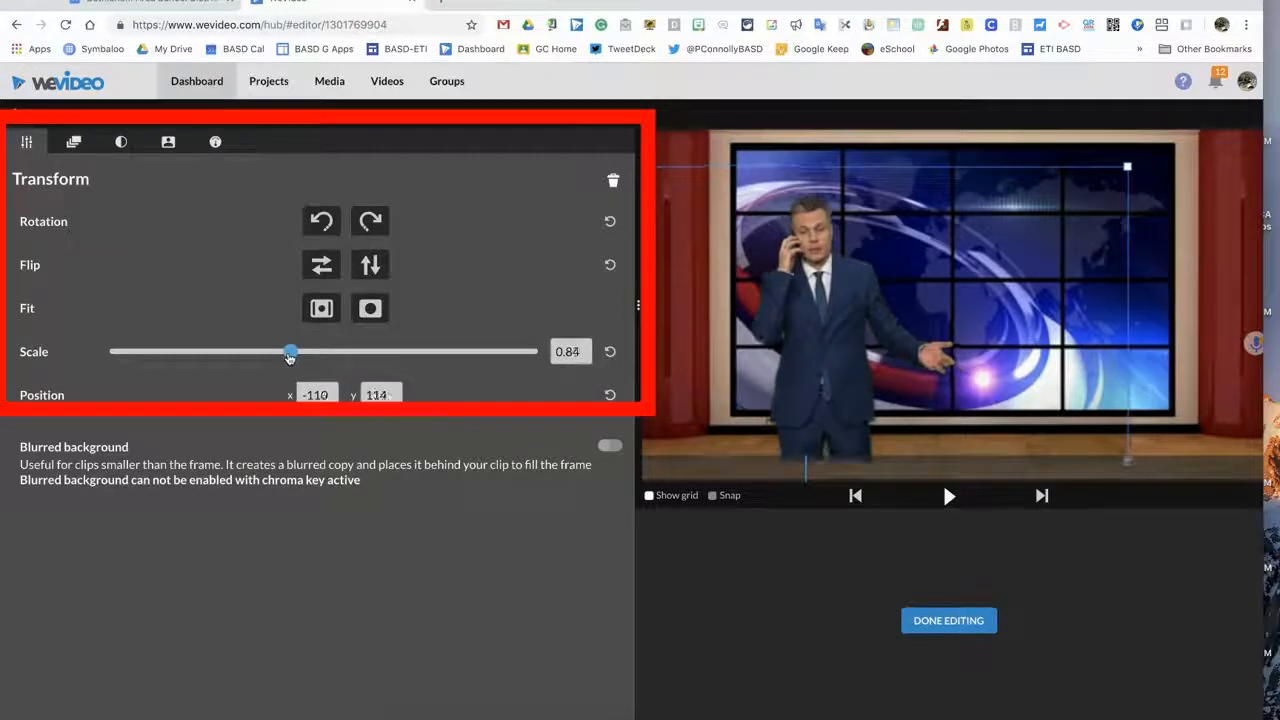
{"action": "left_click_drag", "start_coordinate": [834, 378], "coordinate": [809, 403]}
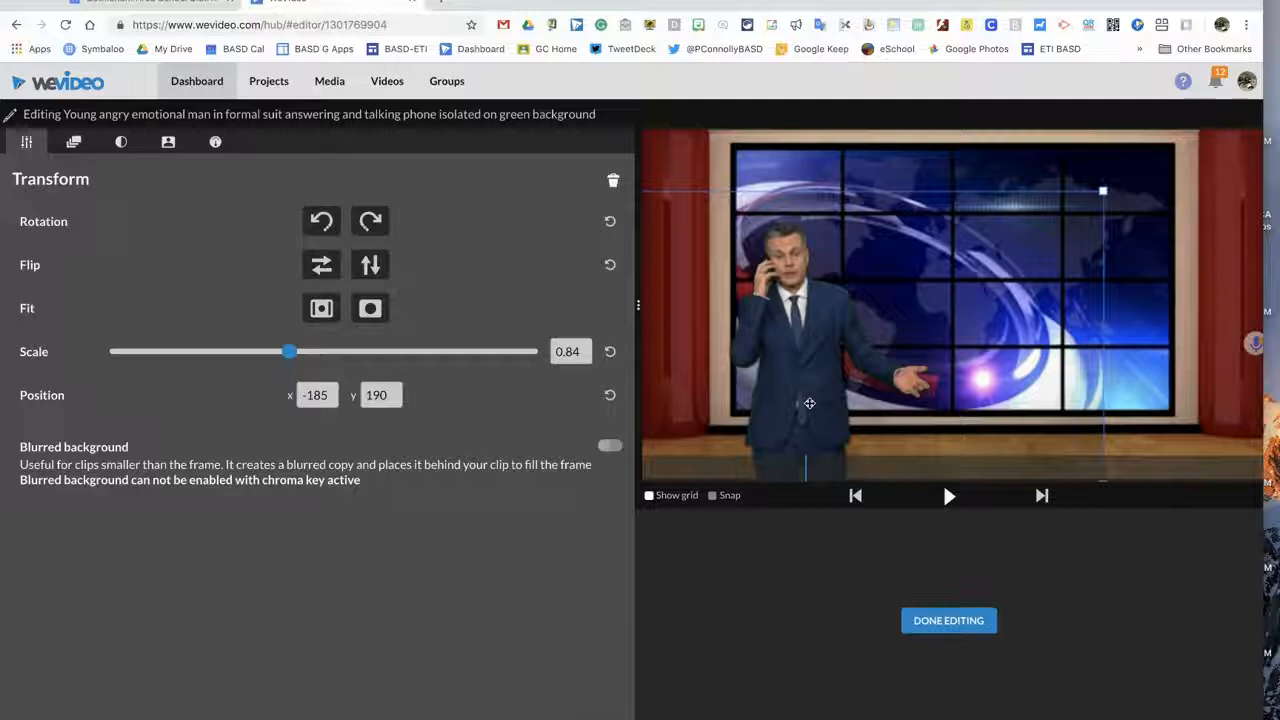
{"action": "left_click", "coordinate": [971, 623]}
- Preview the keyed presenter over the studio background from near the start of the Green Screen clip
{"action": "left_click_drag", "start_coordinate": [211, 524], "coordinate": [151, 527]}
{"action": "key", "text": "space"}
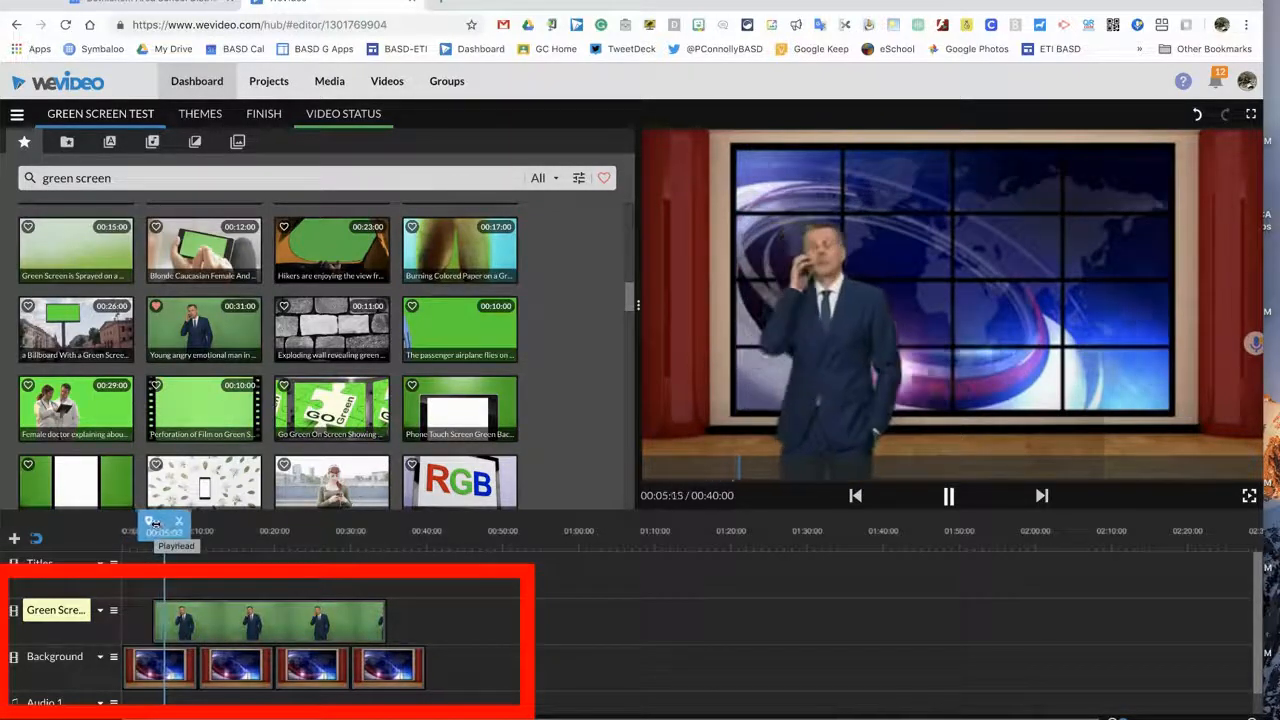
{"action": "key", "text": "space"}
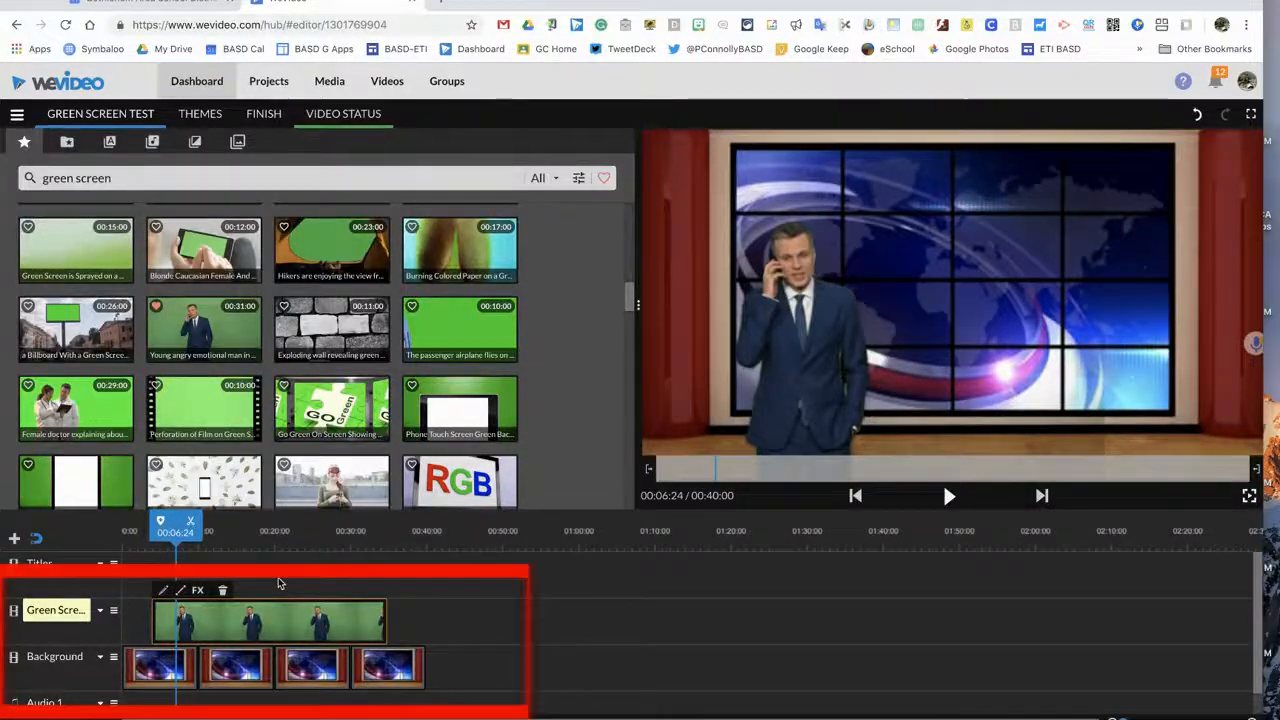
- Add the Whisper - Title text at 00:00 on the Titles track and move the playhead to 00:02:15
{"action": "left_click", "coordinate": [109, 141]}
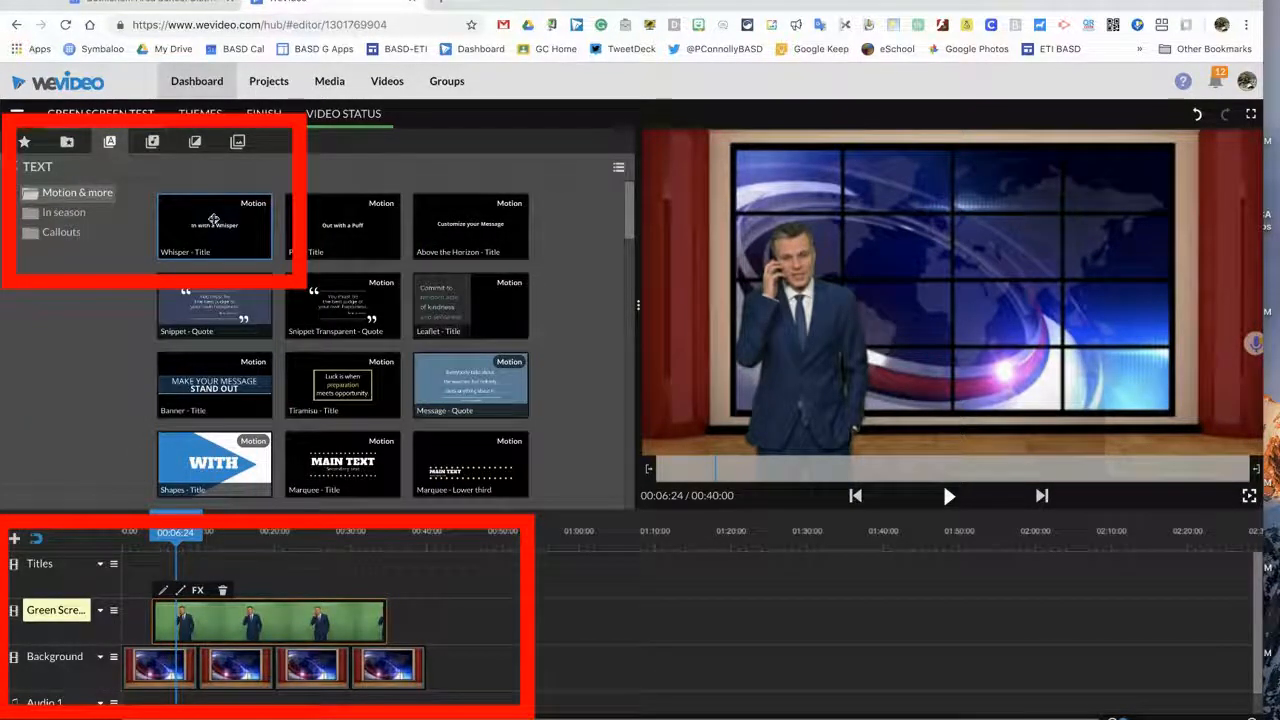
{"action": "left_click_drag", "start_coordinate": [216, 218], "coordinate": [130, 578]}
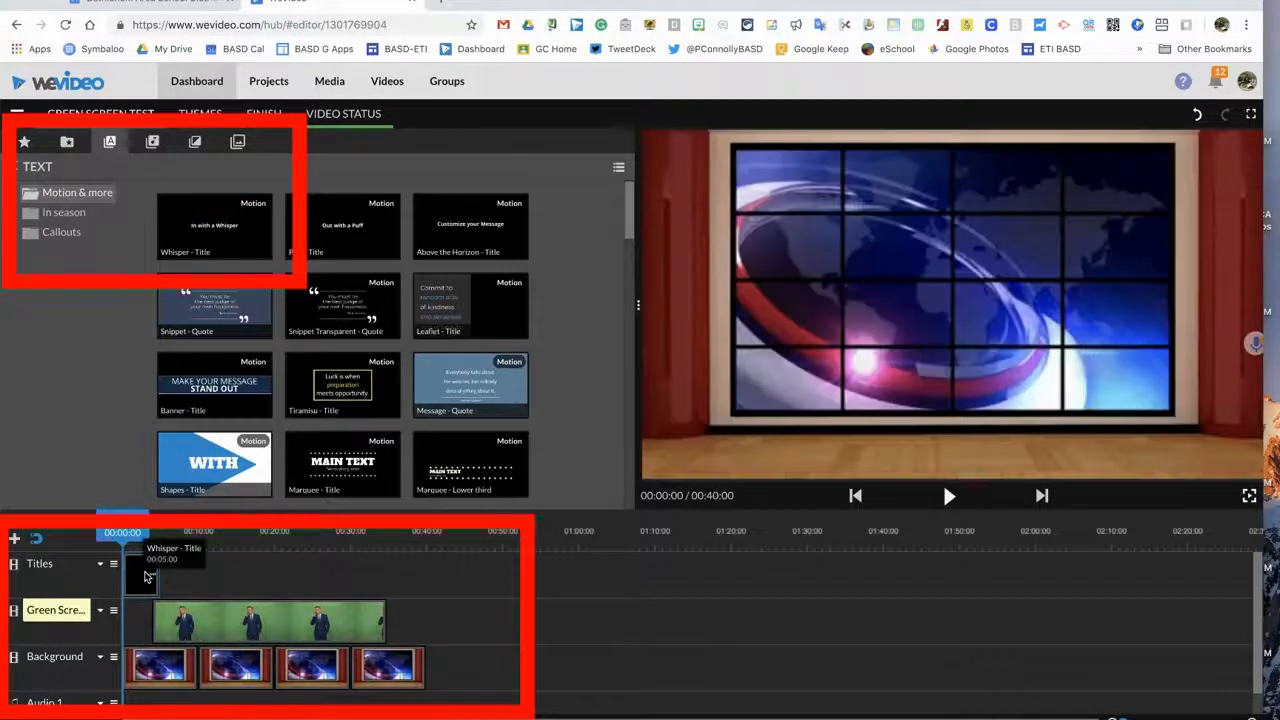
{"action": "left_click_drag", "start_coordinate": [123, 532], "coordinate": [142, 532]}
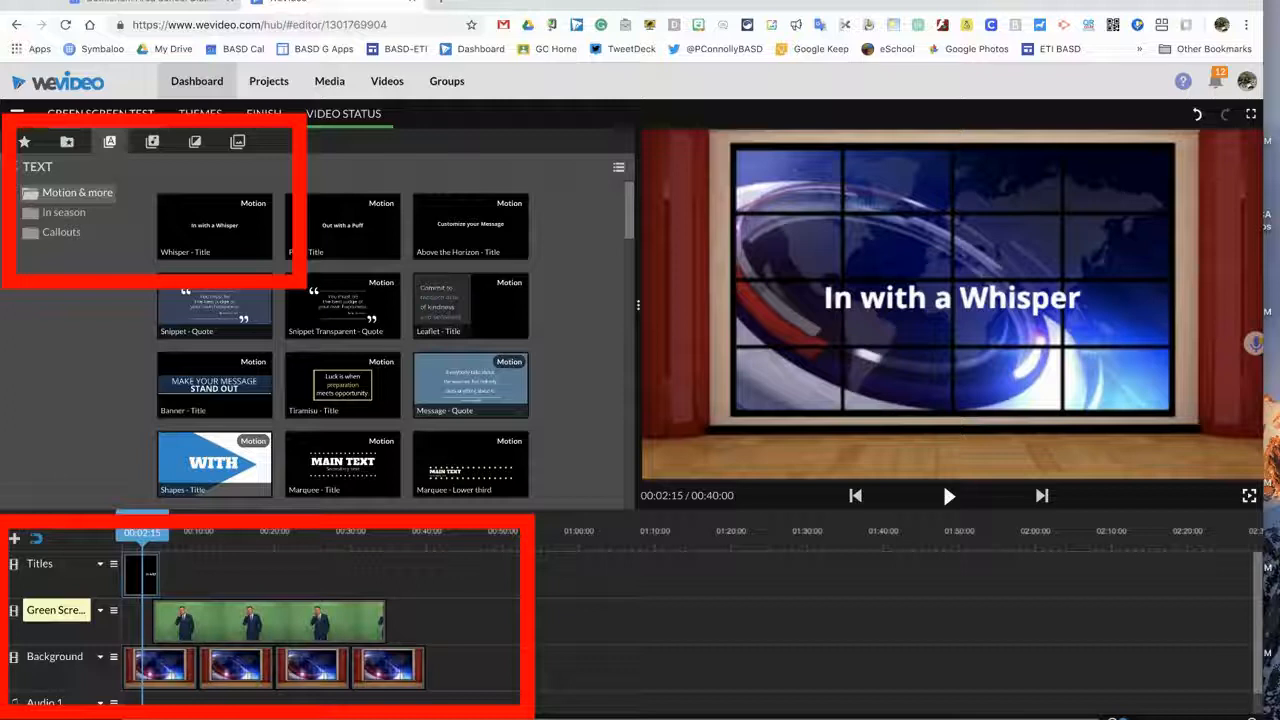
{"action": "mouse_move", "coordinate": [142, 521]}
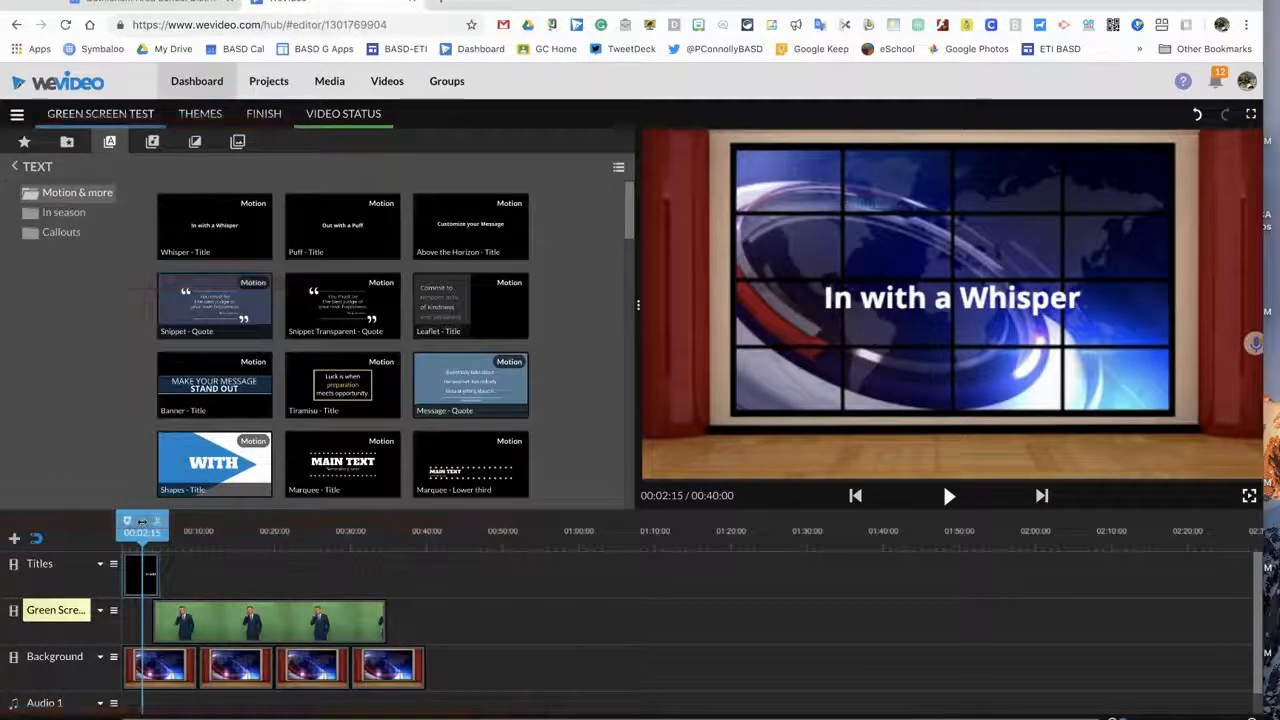
- Change the text of the Whisper title to "Wednesday 2/6"
{"action": "double_click", "coordinate": [140, 578]}
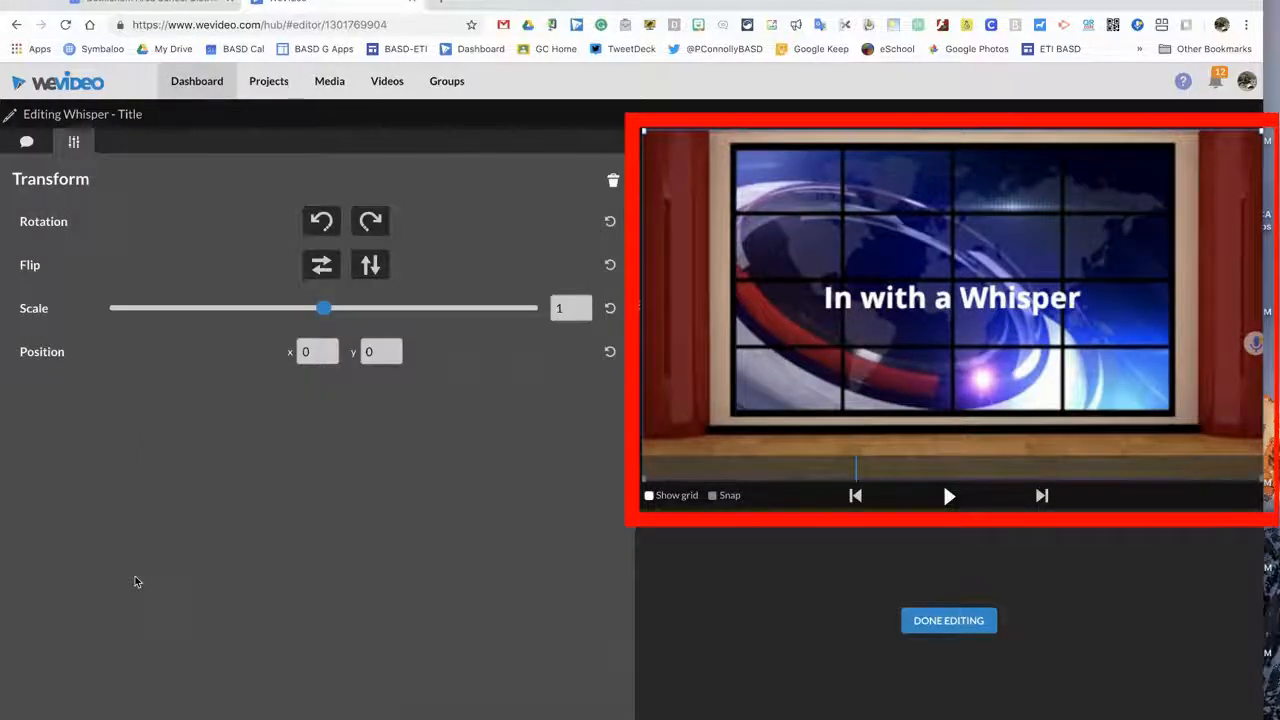
{"action": "left_click", "coordinate": [26, 143]}
{"action": "left_click", "coordinate": [73, 303]}
{"action": "key", "text": "ctrl+a"}
{"action": "key", "text": "BackSpace"}
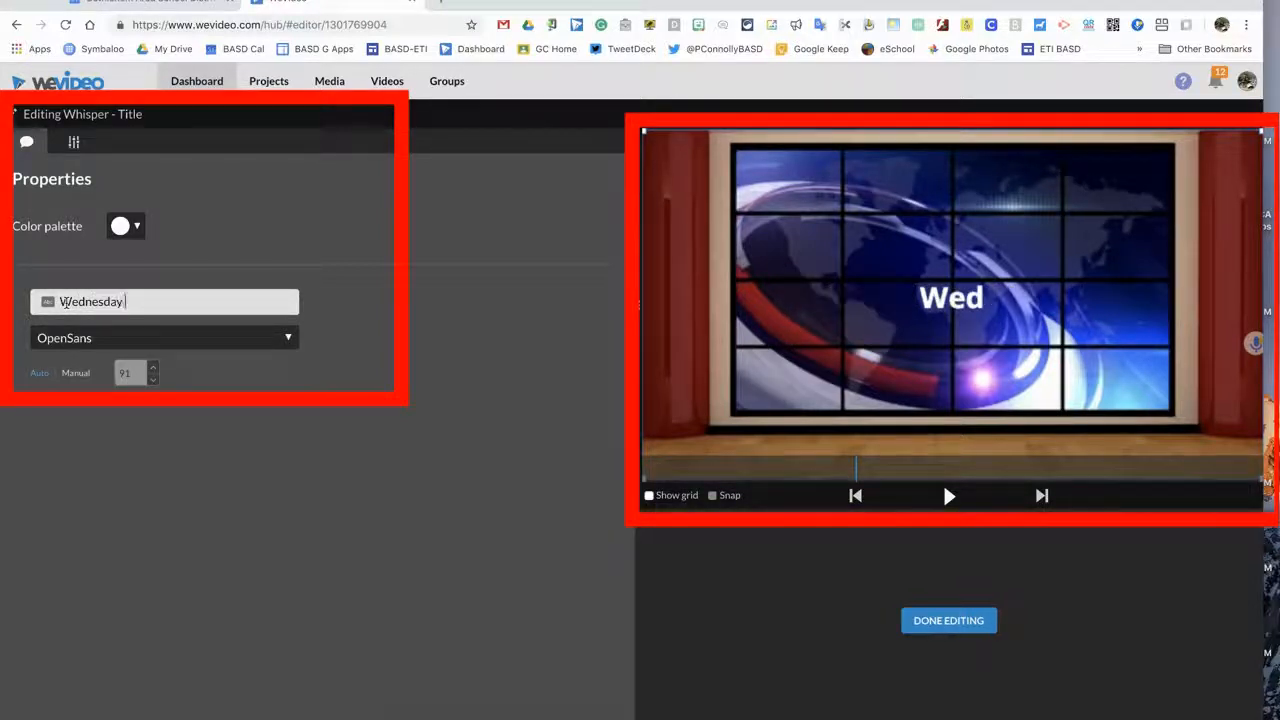
{"action": "type", "text": "Wednesday 2/6"}
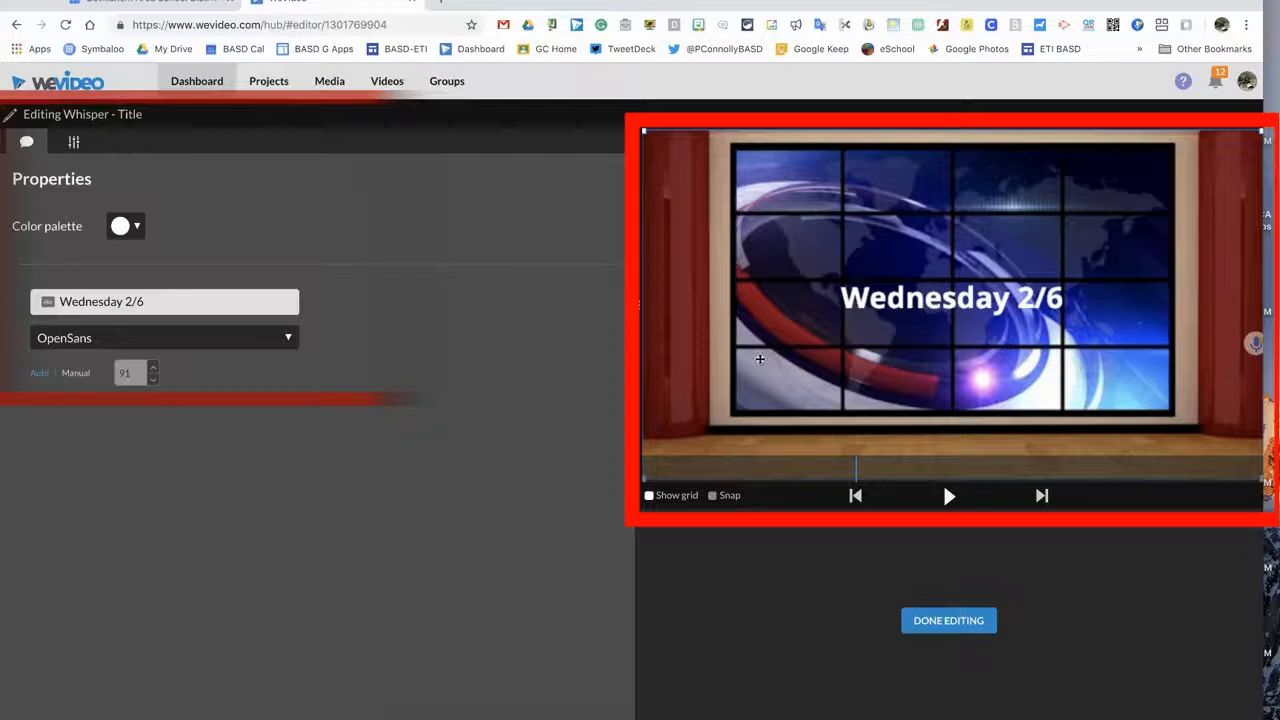
- Move the date title to the upper-right part of the studio screen and finish editing it
{"action": "left_click_drag", "start_coordinate": [770, 376], "coordinate": [883, 303]}
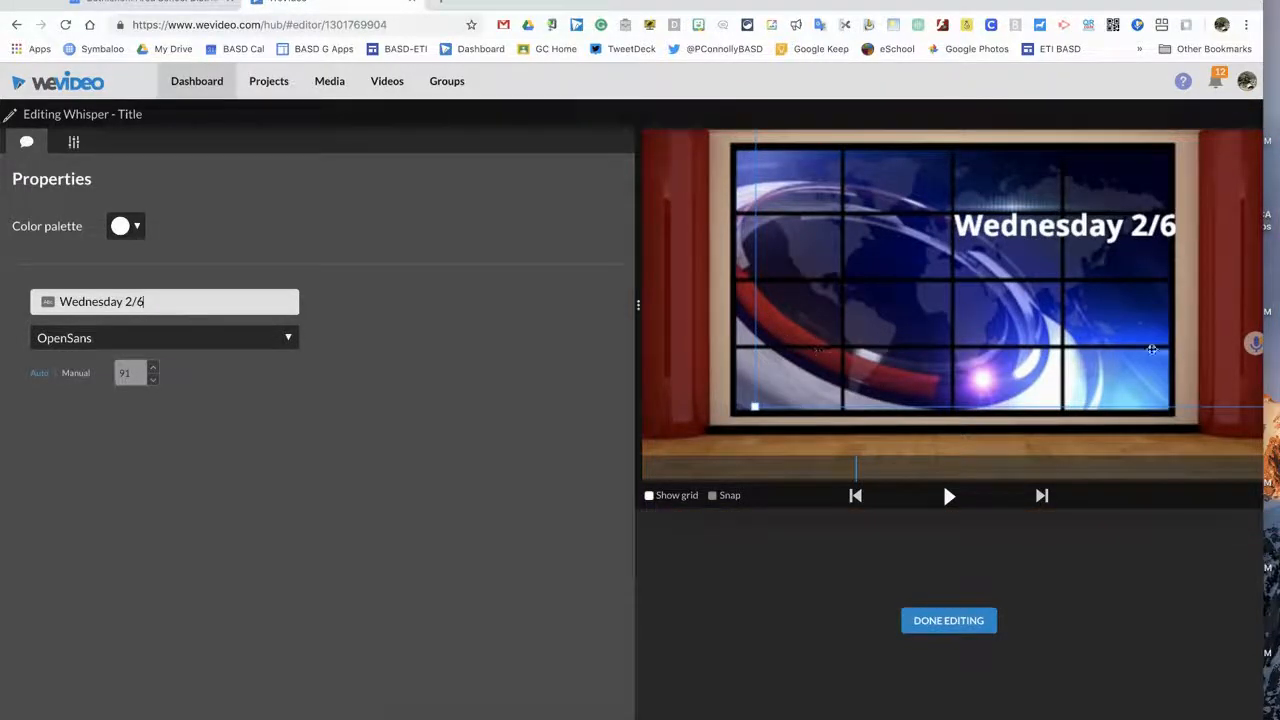
{"action": "mouse_move", "coordinate": [1092, 222]}
{"action": "left_mouse_down"}
{"action": "mouse_move", "coordinate": [846, 212]}
{"action": "mouse_move", "coordinate": [1098, 216]}
{"action": "mouse_move", "coordinate": [1085, 219]}
{"action": "left_mouse_up"}
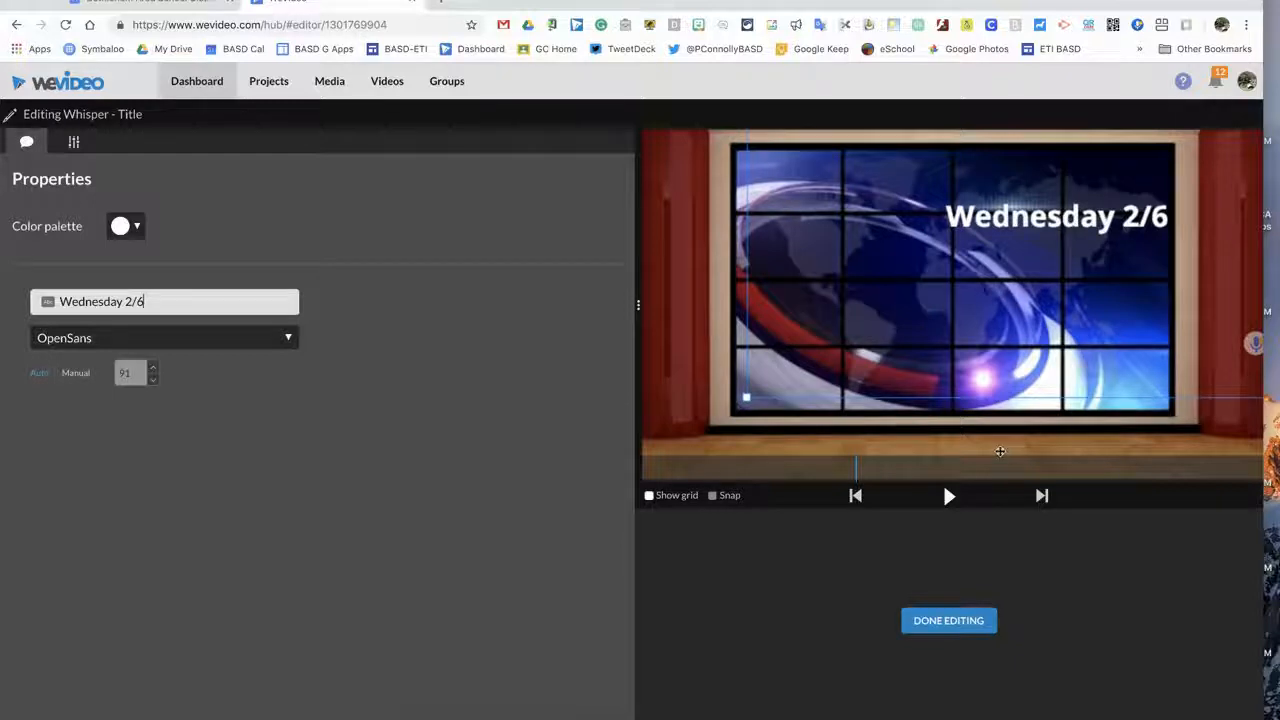
{"action": "left_click", "coordinate": [948, 620]}
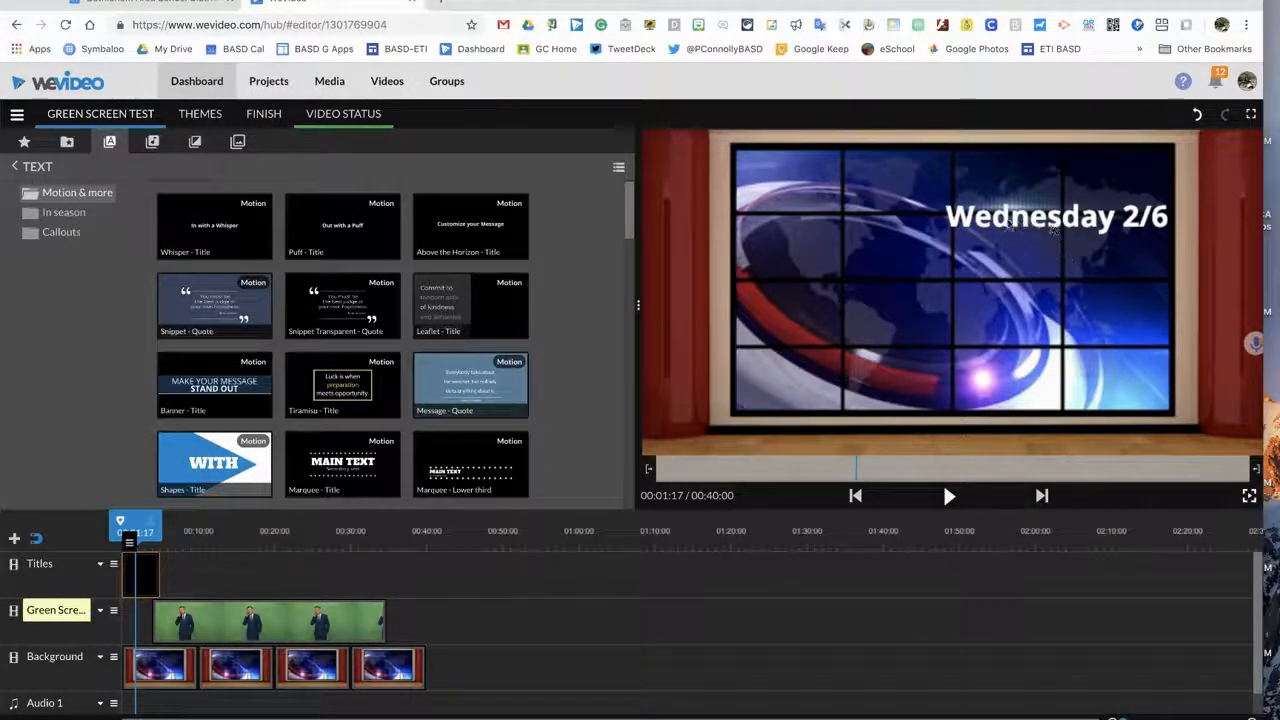
- Play the opening twice from 00:00 to check how the date title and the presenter appear
{"action": "left_click_drag", "start_coordinate": [136, 532], "coordinate": [98, 530]}
{"action": "left_click", "coordinate": [141, 575]}
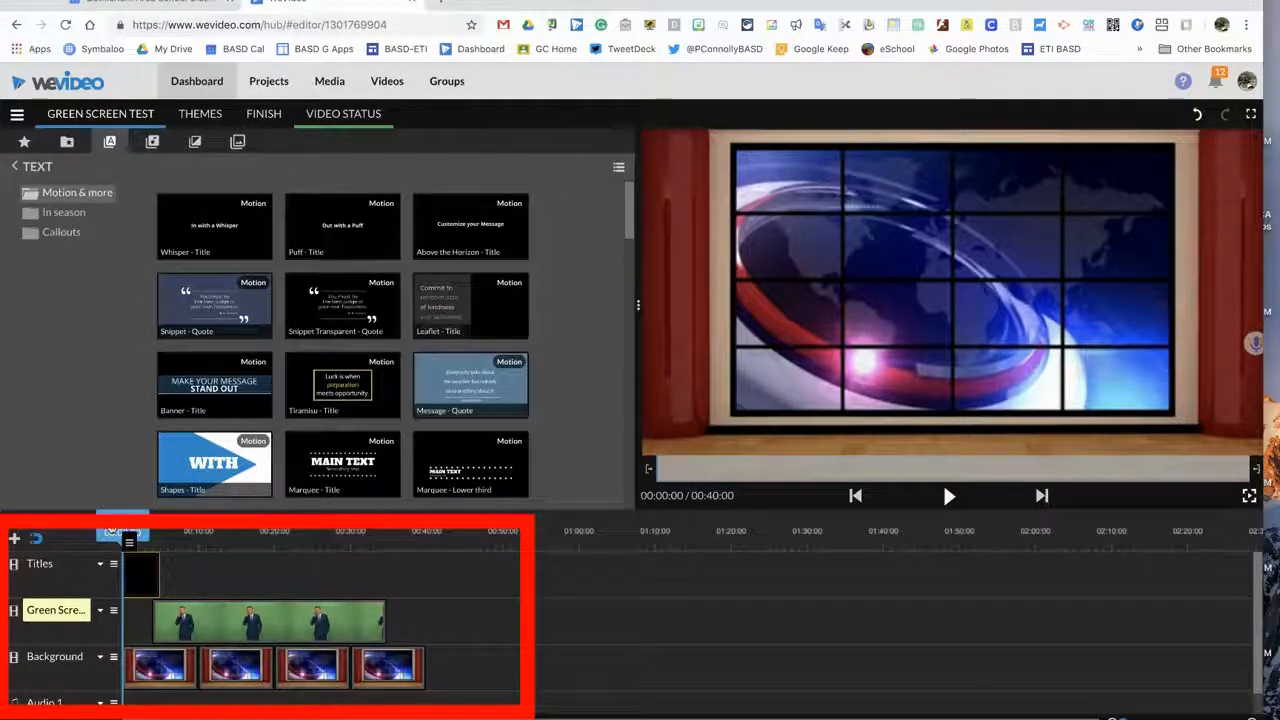
{"action": "key", "text": "space"}
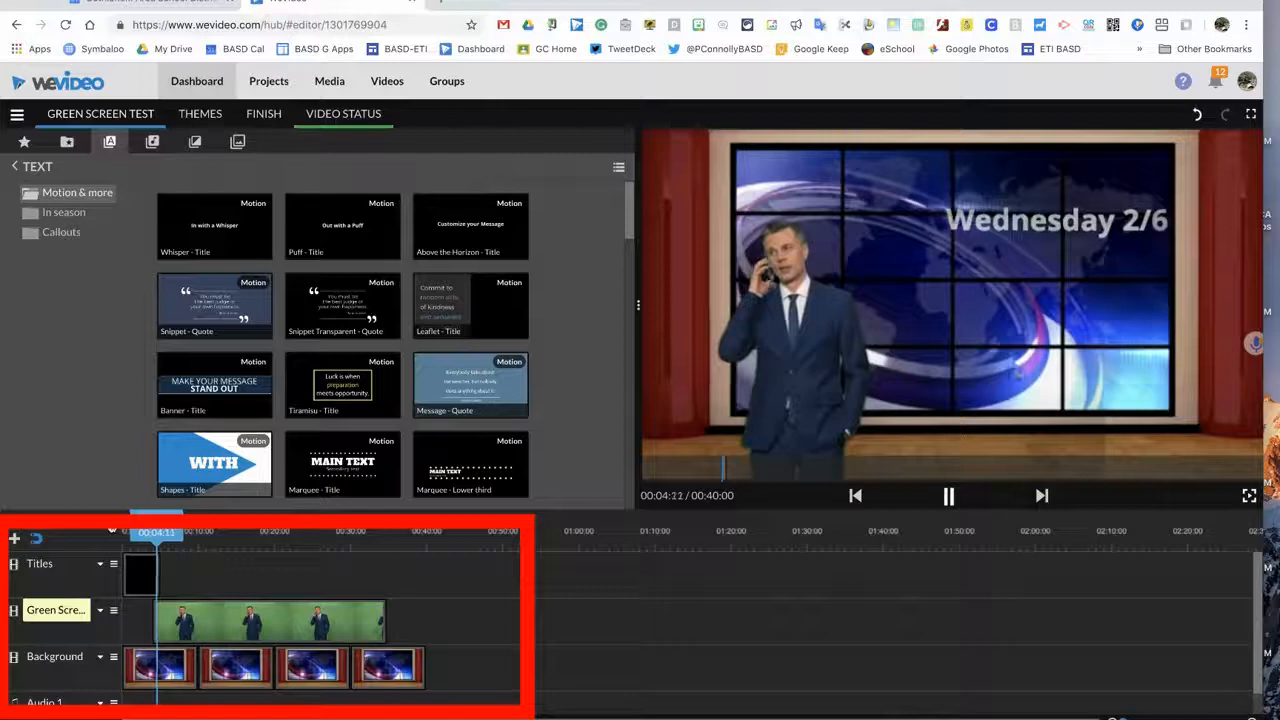
{"action": "key", "text": "space"}
{"action": "left_click_drag", "start_coordinate": [161, 535], "coordinate": [93, 532]}
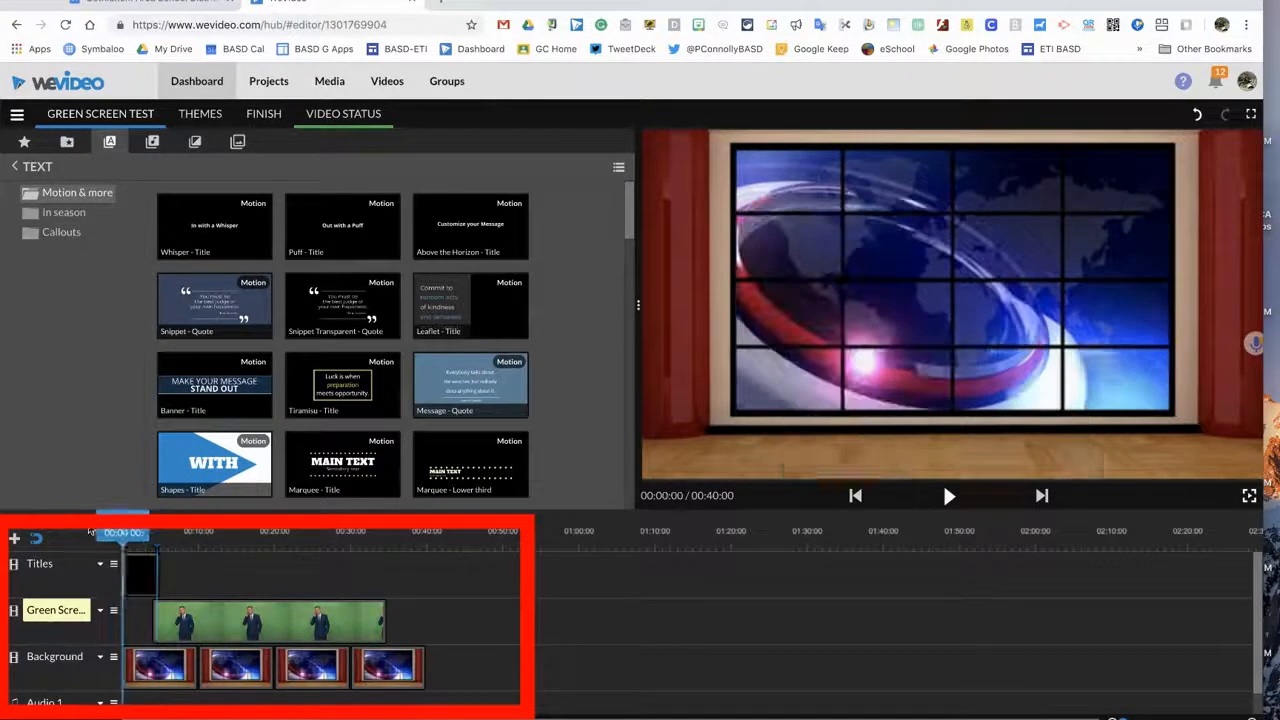
{"action": "key", "text": "space"}
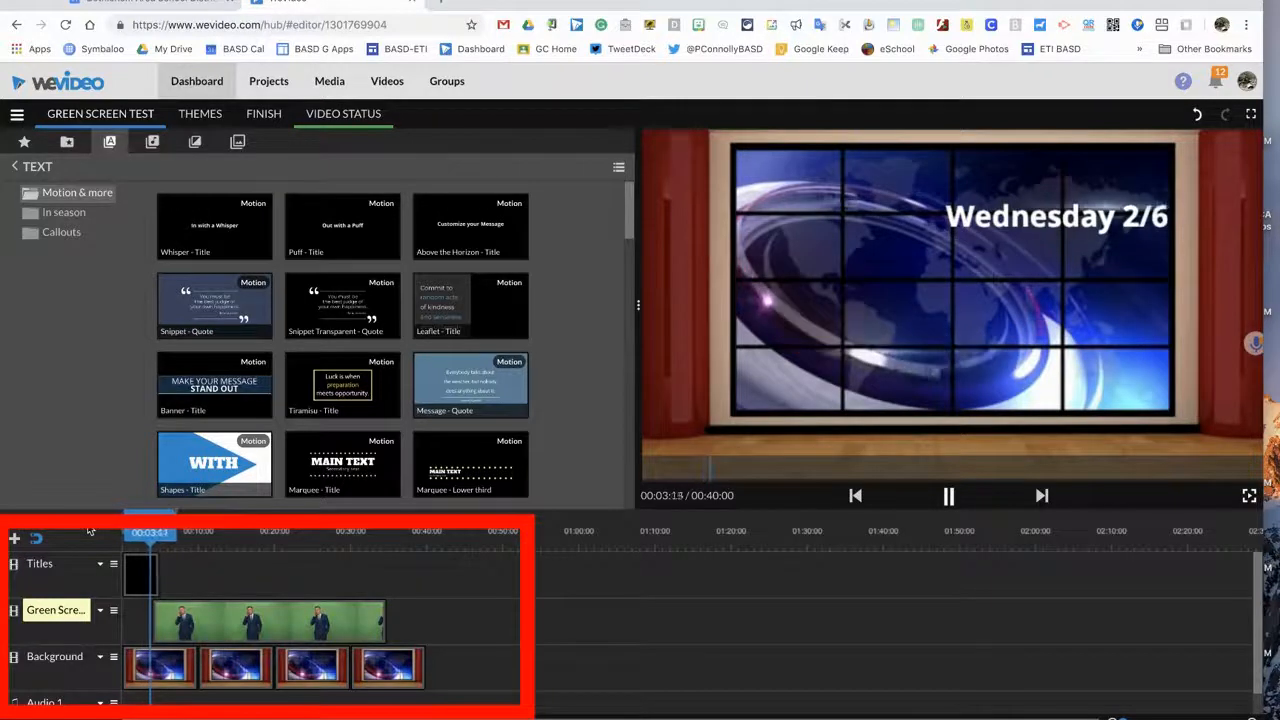
{"action": "key", "text": "space"}
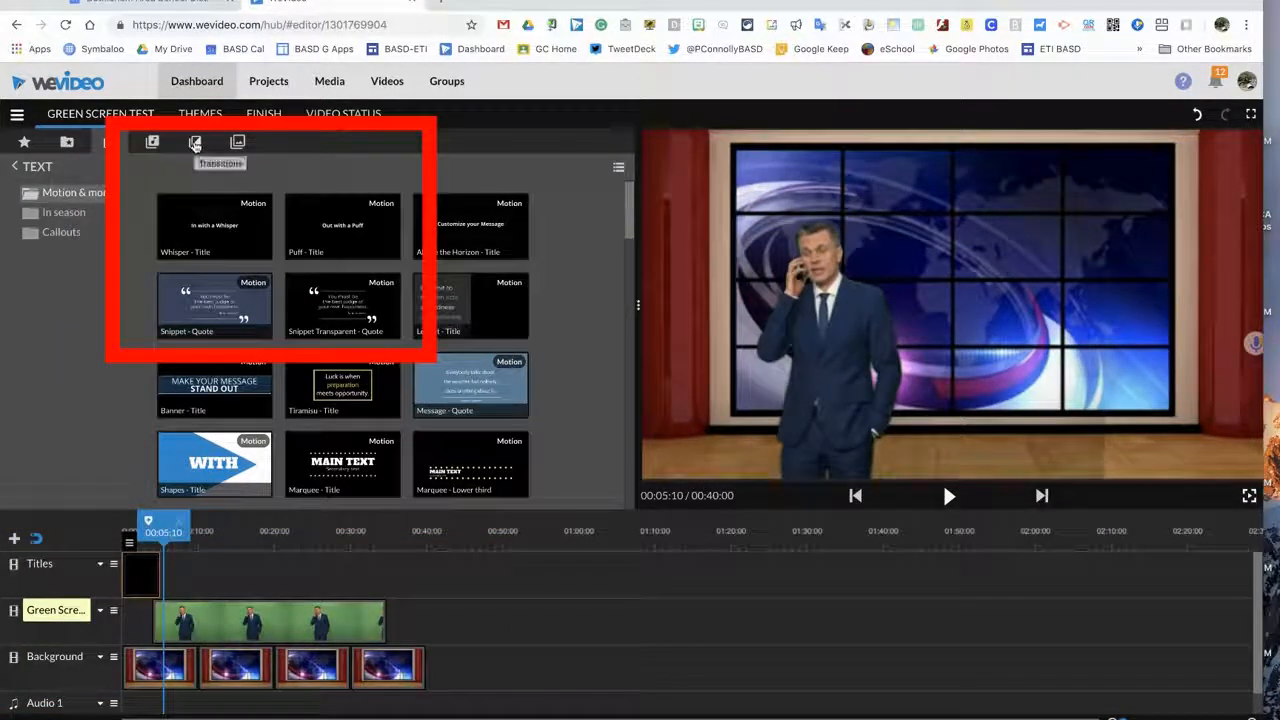
- Apply Cross fade transitions at the start and end of both the Green Screen clip and the Background sequence
{"action": "left_click", "coordinate": [195, 143]}
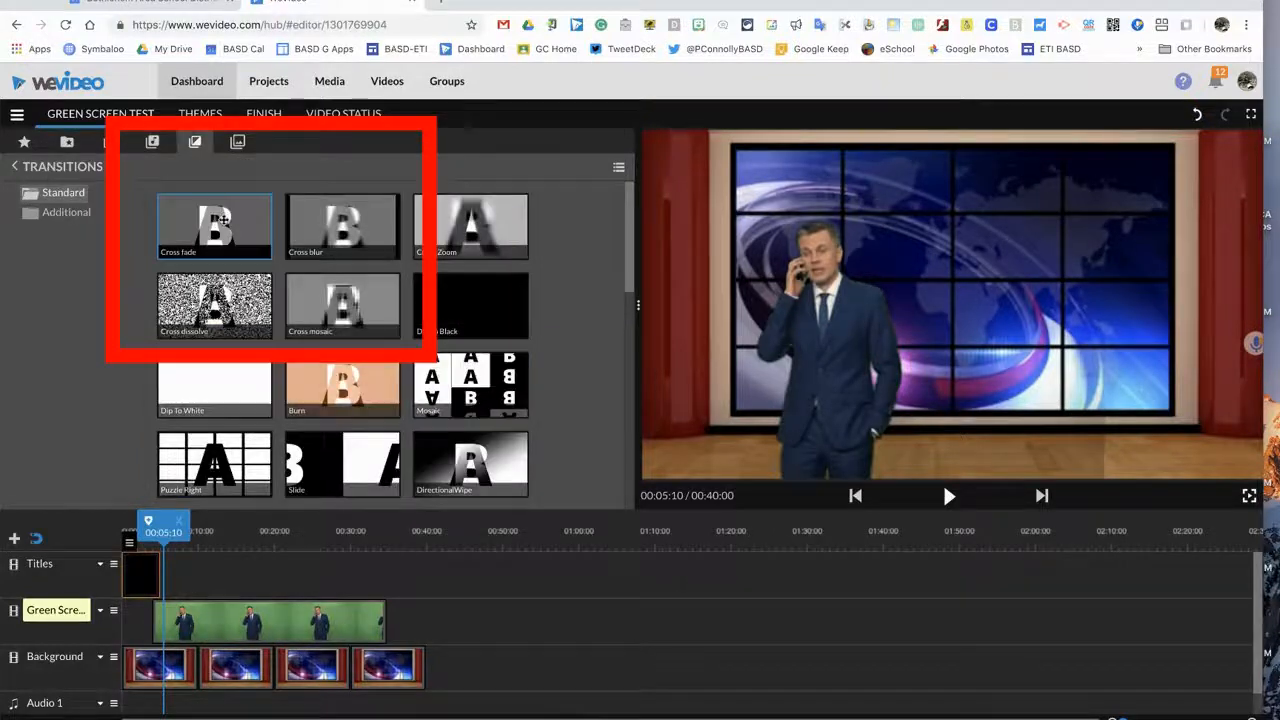
{"action": "left_click", "coordinate": [189, 631]}
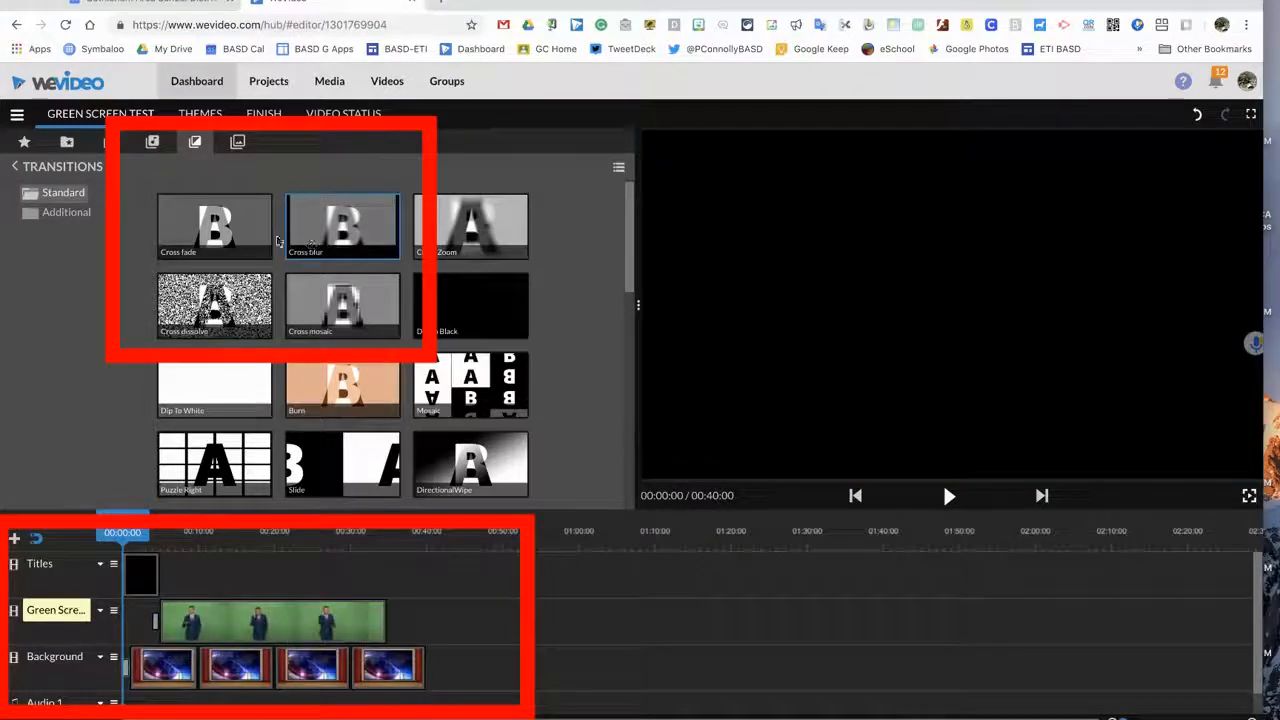
{"action": "left_click", "coordinate": [352, 580]}
{"action": "left_click", "coordinate": [381, 588]}
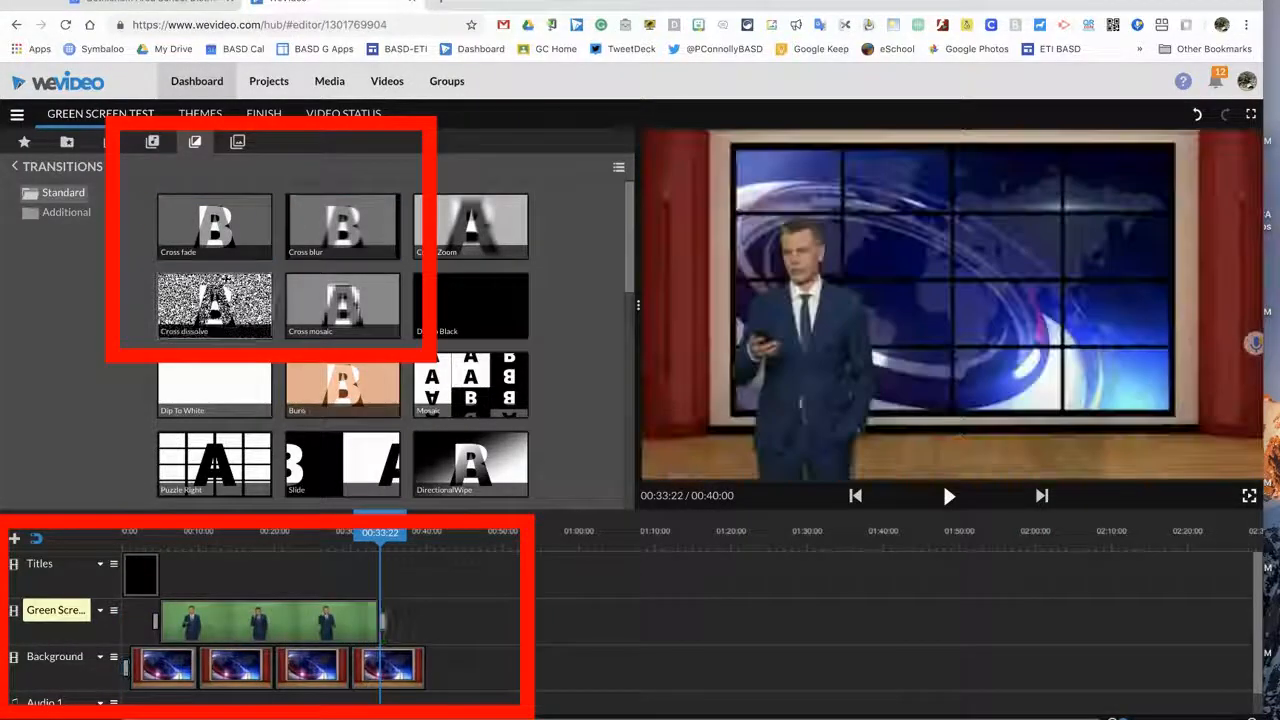
{"action": "left_click", "coordinate": [448, 667]}
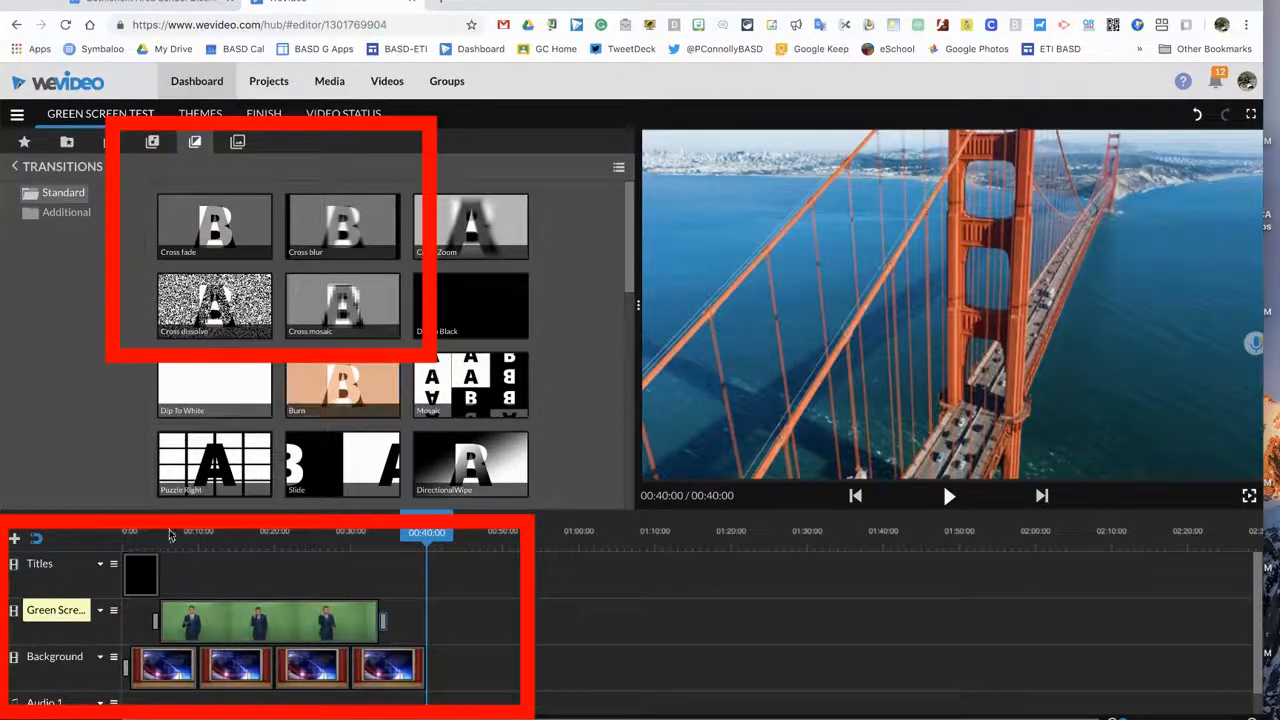
{"action": "left_click_drag", "start_coordinate": [232, 229], "coordinate": [425, 668]}
- Preview the opening of the video with the fade transitions
{"action": "left_click", "coordinate": [130, 535]}
{"action": "key", "text": "space"}
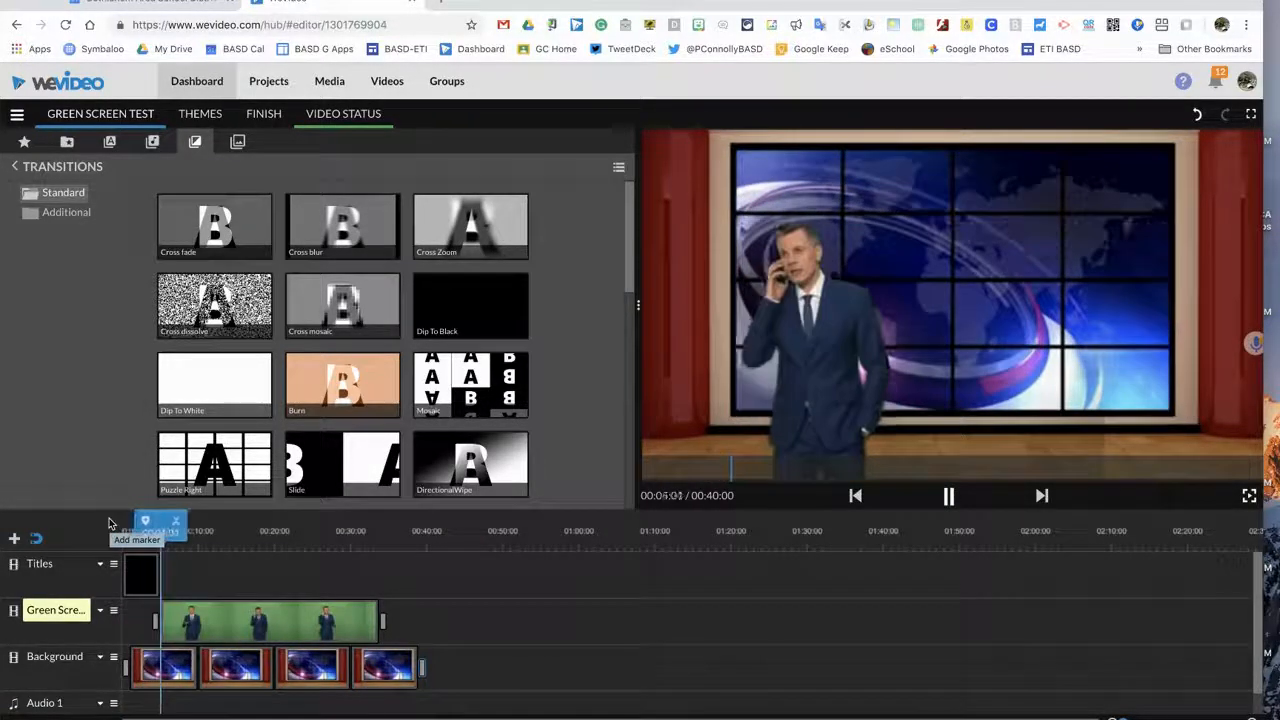
{"action": "key", "text": "space"}
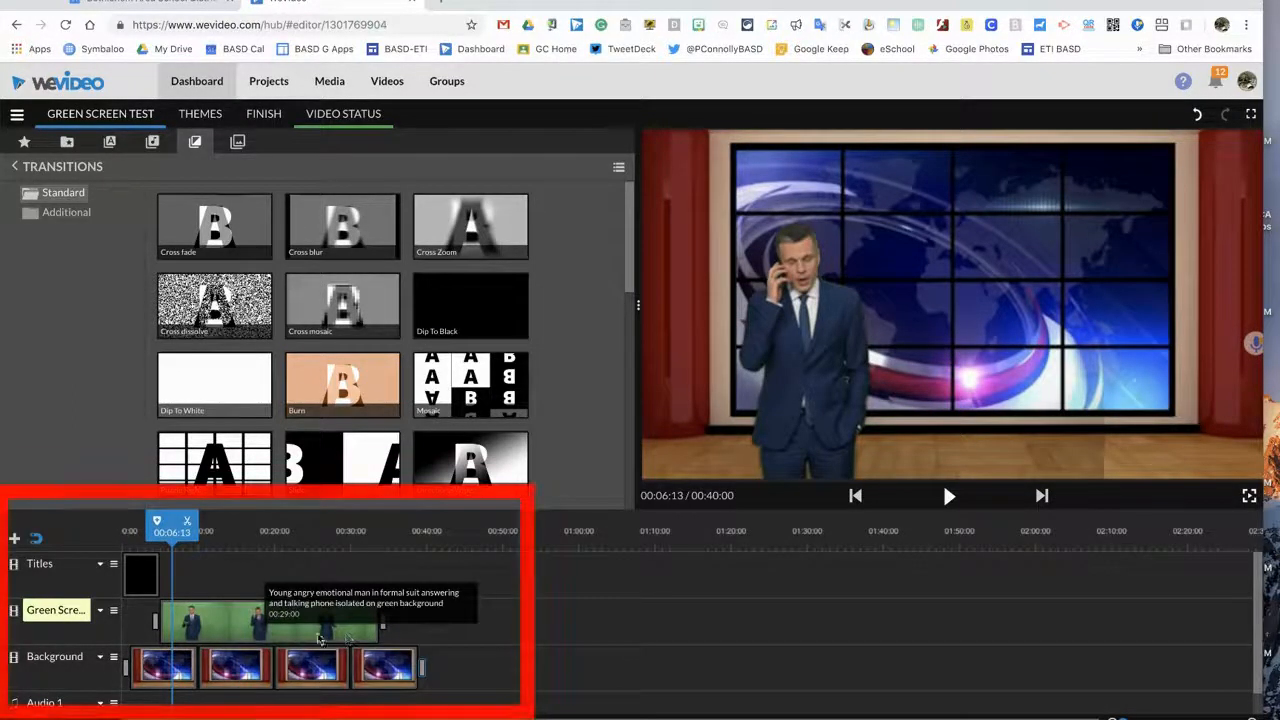
- Add a Basic - Text title to the Titles track, starting at about 00:08:08
{"action": "mouse_move", "coordinate": [178, 522]}
{"action": "left_mouse_down"}
{"action": "mouse_move", "coordinate": [200, 524]}
{"action": "mouse_move", "coordinate": [143, 524]}
{"action": "mouse_move", "coordinate": [307, 527]}
{"action": "mouse_move", "coordinate": [160, 524]}
{"action": "mouse_move", "coordinate": [182, 527]}
{"action": "left_mouse_up"}
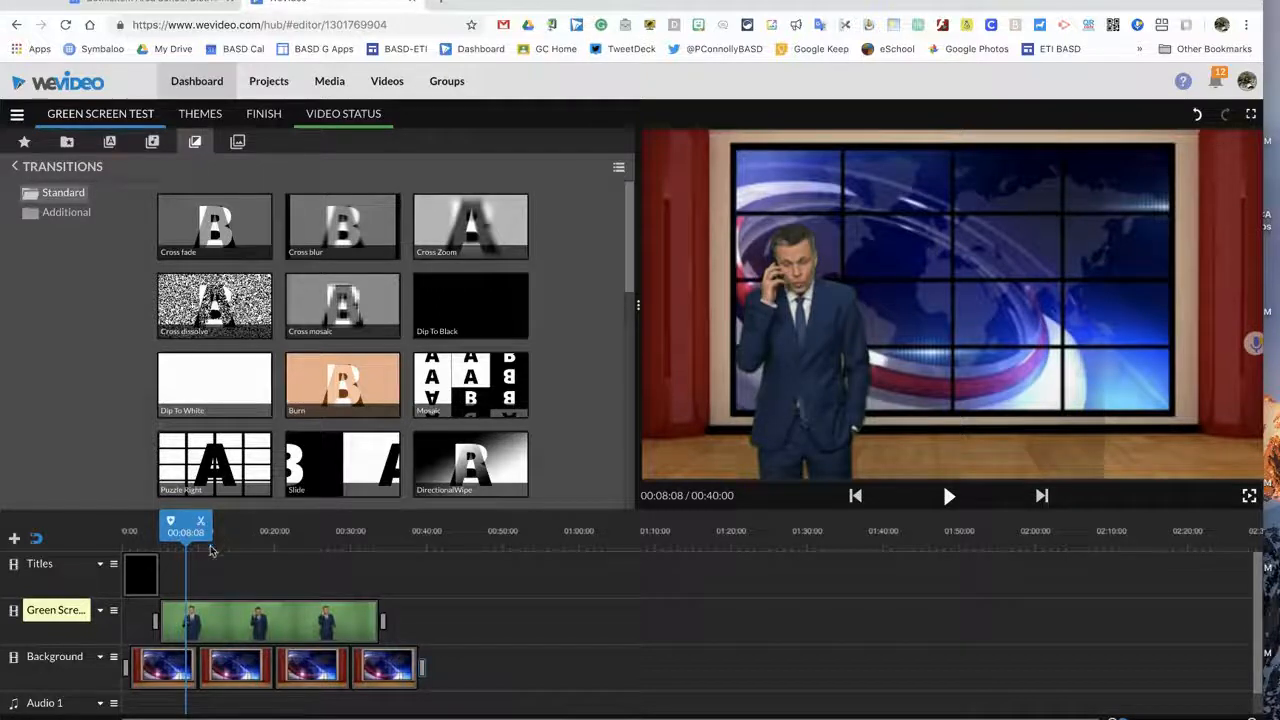
{"action": "left_click", "coordinate": [110, 143]}
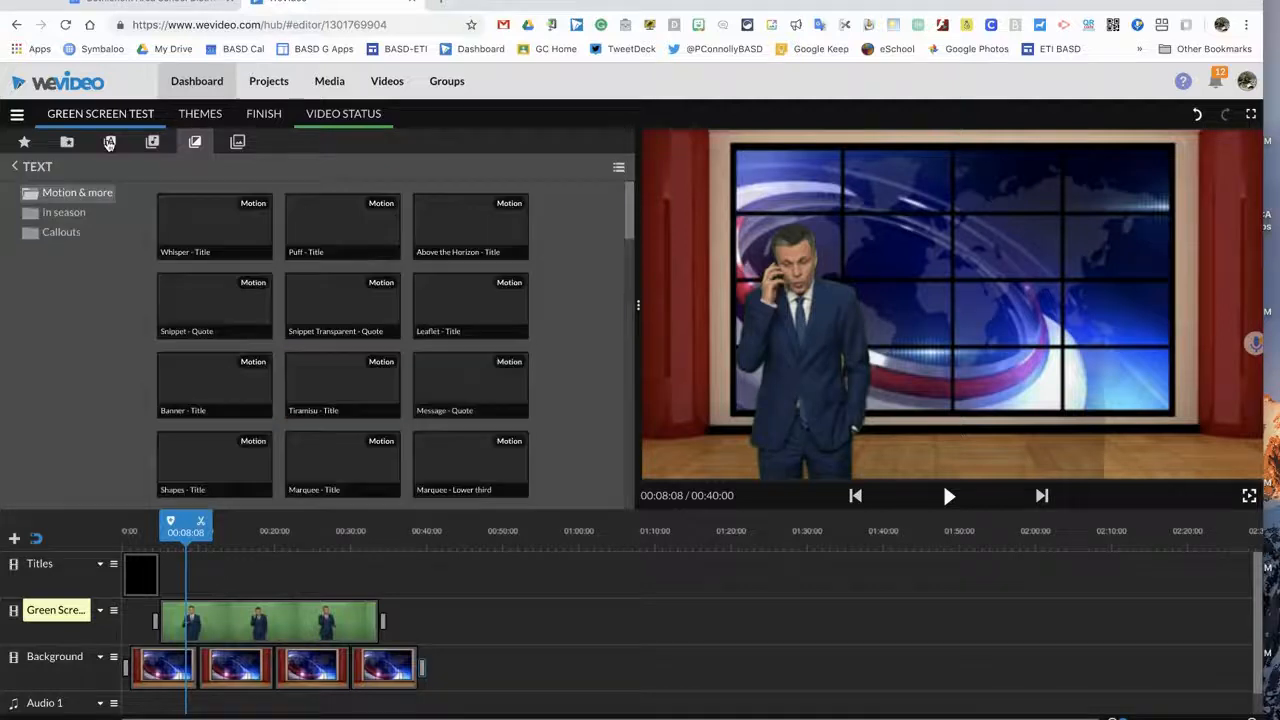
{"action": "scroll", "coordinate": [297, 313], "scroll_direction": "down", "scroll_amount": 2}
{"action": "scroll", "coordinate": [297, 313], "scroll_direction": "down", "scroll_amount": 5}
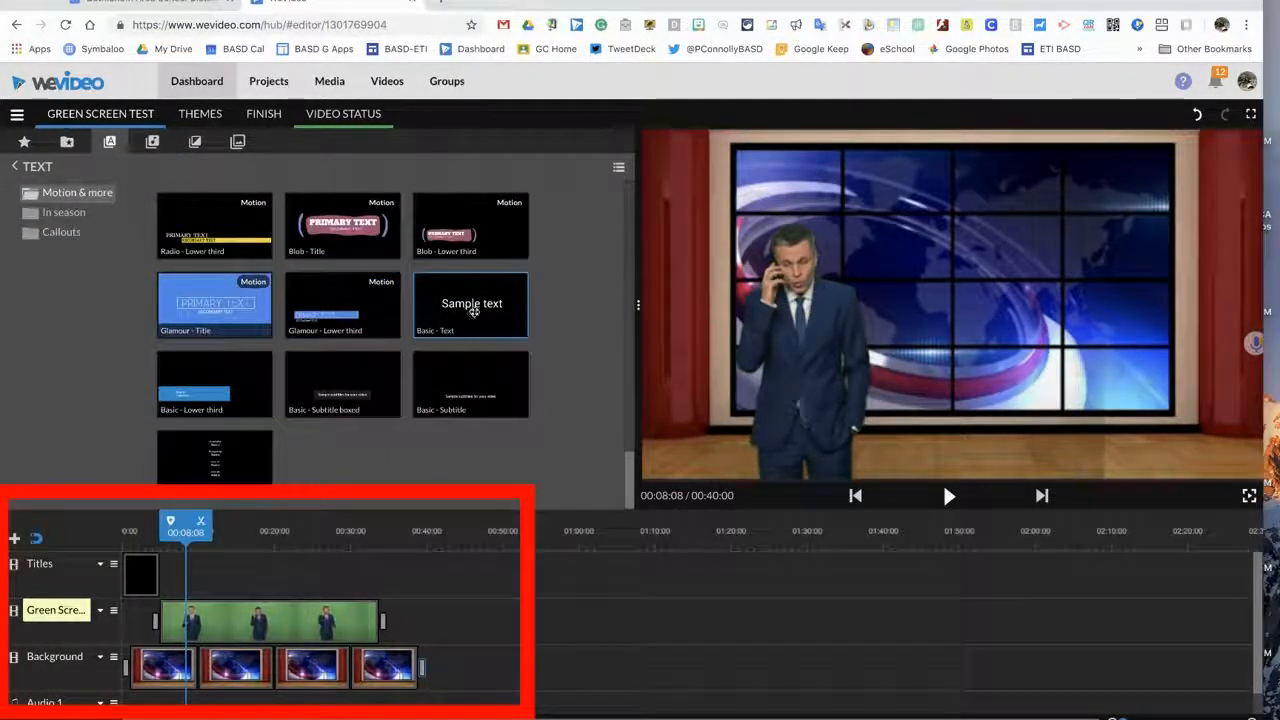
{"action": "left_click_drag", "start_coordinate": [470, 301], "coordinate": [209, 577]}
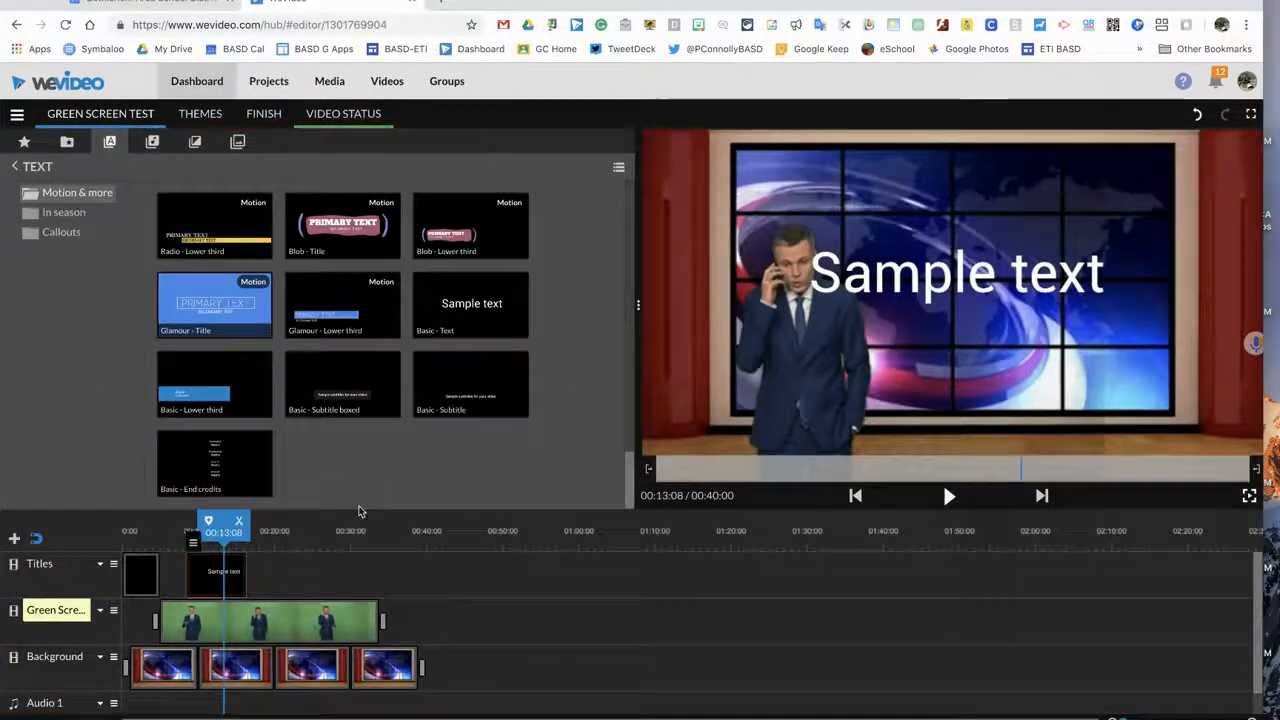
- Replace the new title's sample text with the student's first name followed by "in 1st Grade"
{"action": "double_click", "coordinate": [215, 578]}
{"action": "left_click_drag", "start_coordinate": [116, 216], "coordinate": [22, 217]}
{"action": "key", "text": "BackSpace"}
{"action": "type", "text": "Jim in 1st Gra"}
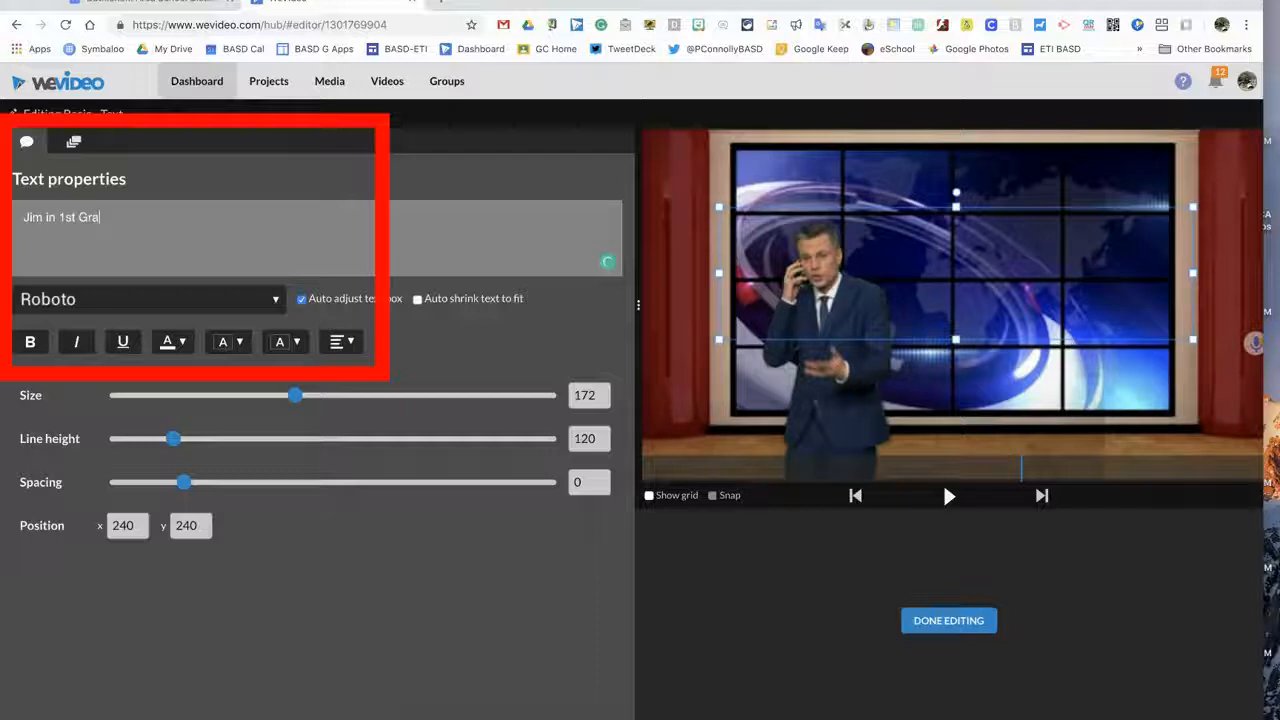
{"action": "type", "text": "de"}
- Reduce the 1st Grade title's size to 106, move it to the upper-right part of the studio screen and finish editing
{"action": "left_click", "coordinate": [181, 300]}
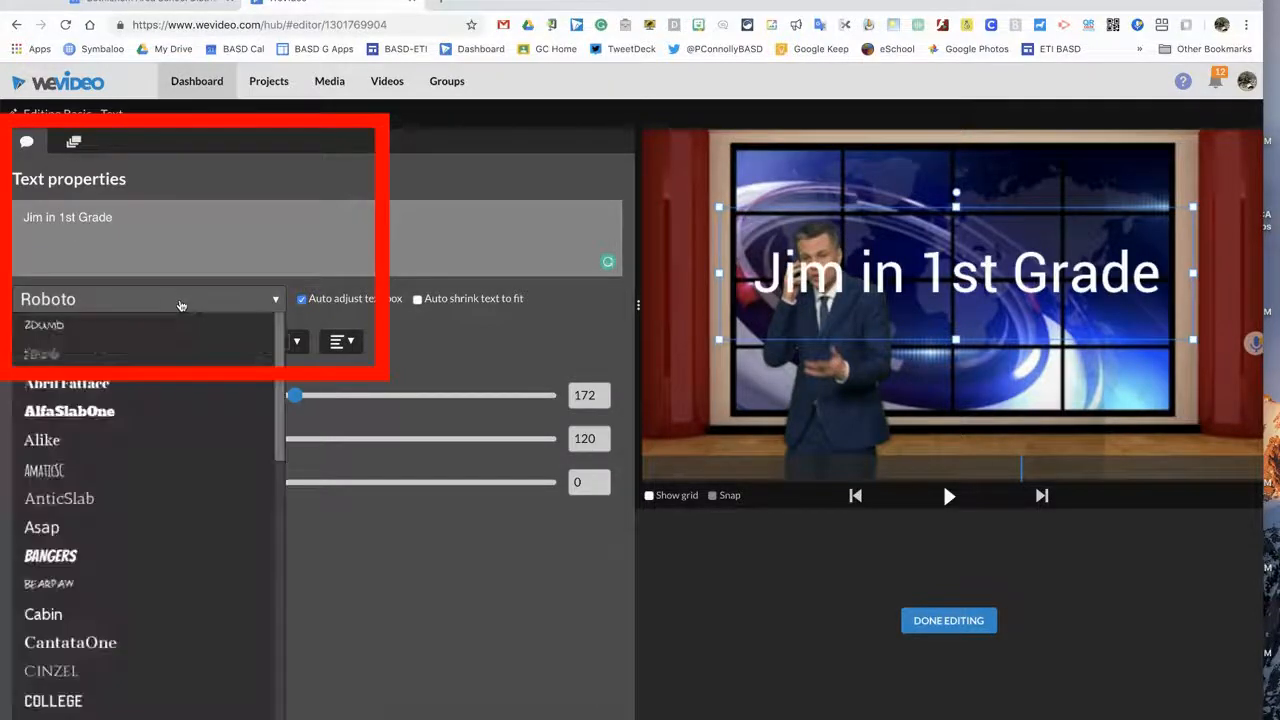
{"action": "left_click", "coordinate": [423, 355]}
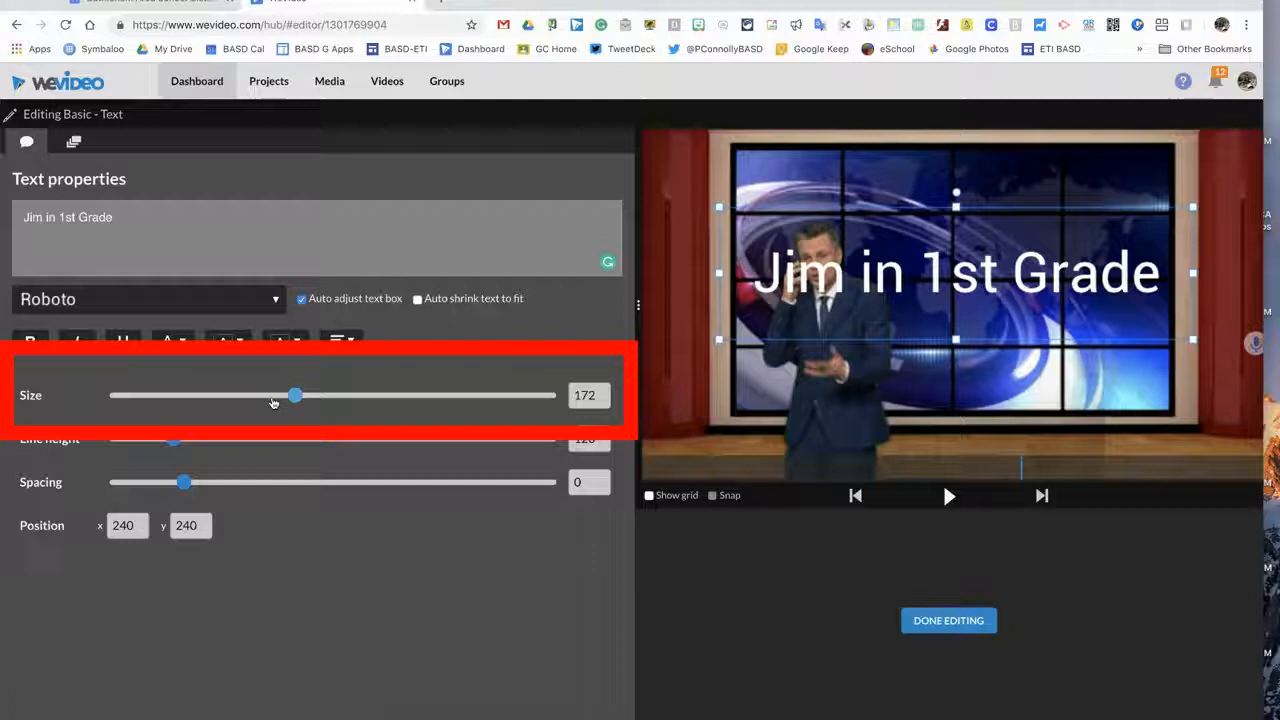
{"action": "left_click_drag", "start_coordinate": [250, 400], "coordinate": [250, 397]}
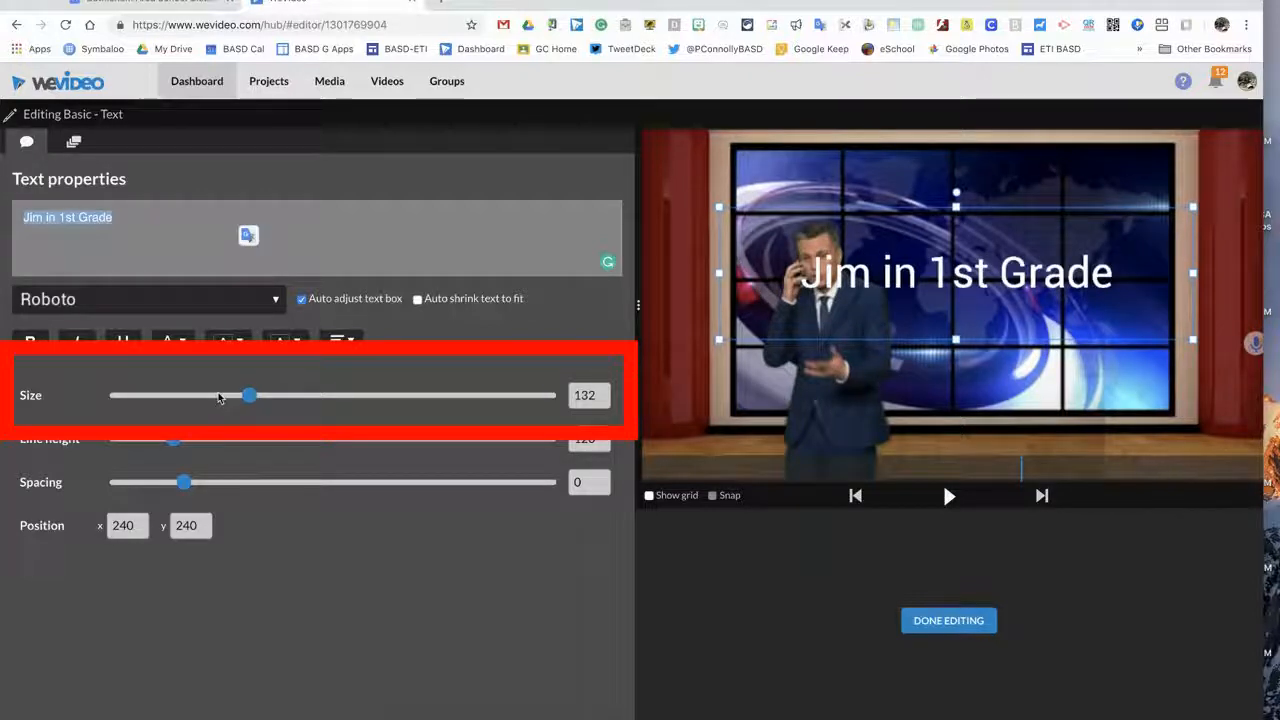
{"action": "left_click", "coordinate": [219, 400]}
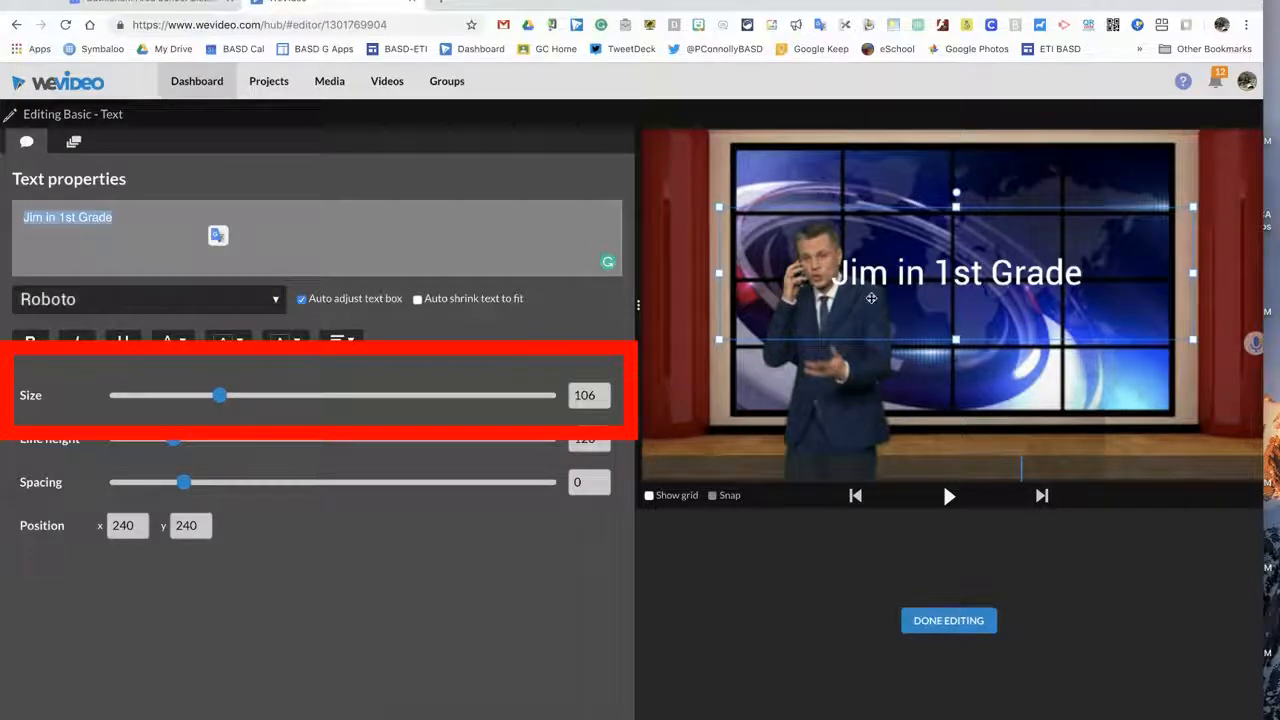
{"action": "mouse_move", "coordinate": [988, 301]}
{"action": "left_mouse_down"}
{"action": "mouse_move", "coordinate": [968, 305]}
{"action": "mouse_move", "coordinate": [1007, 260]}
{"action": "left_mouse_up"}
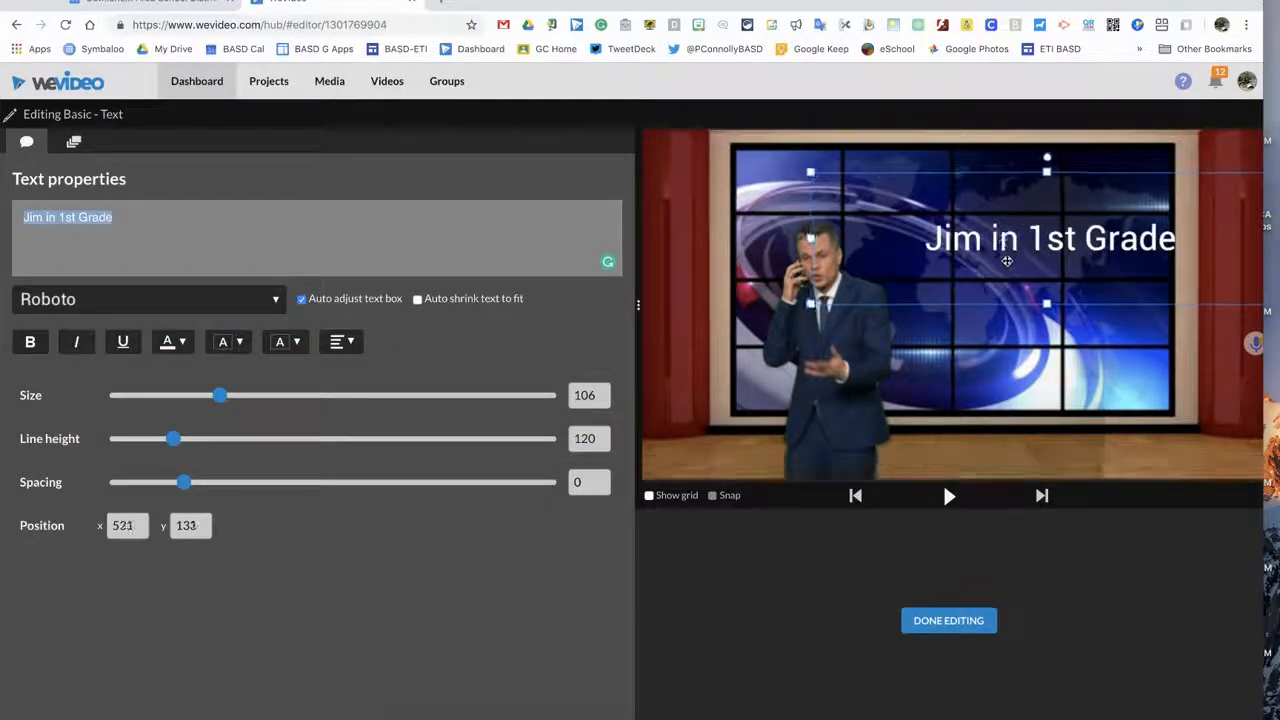
{"action": "left_click", "coordinate": [943, 621]}
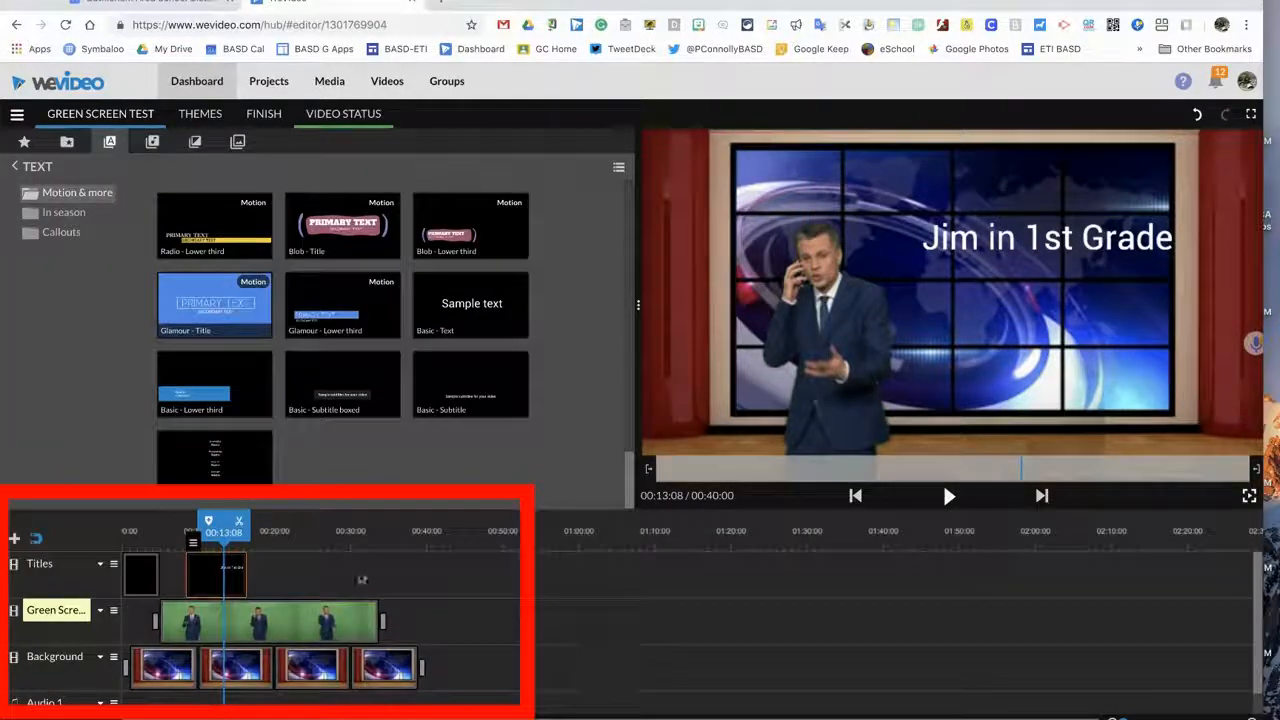
- Play the video from about 00:07:10 to check how the 1st Grade title appears
{"action": "left_click_drag", "start_coordinate": [226, 515], "coordinate": [177, 523]}
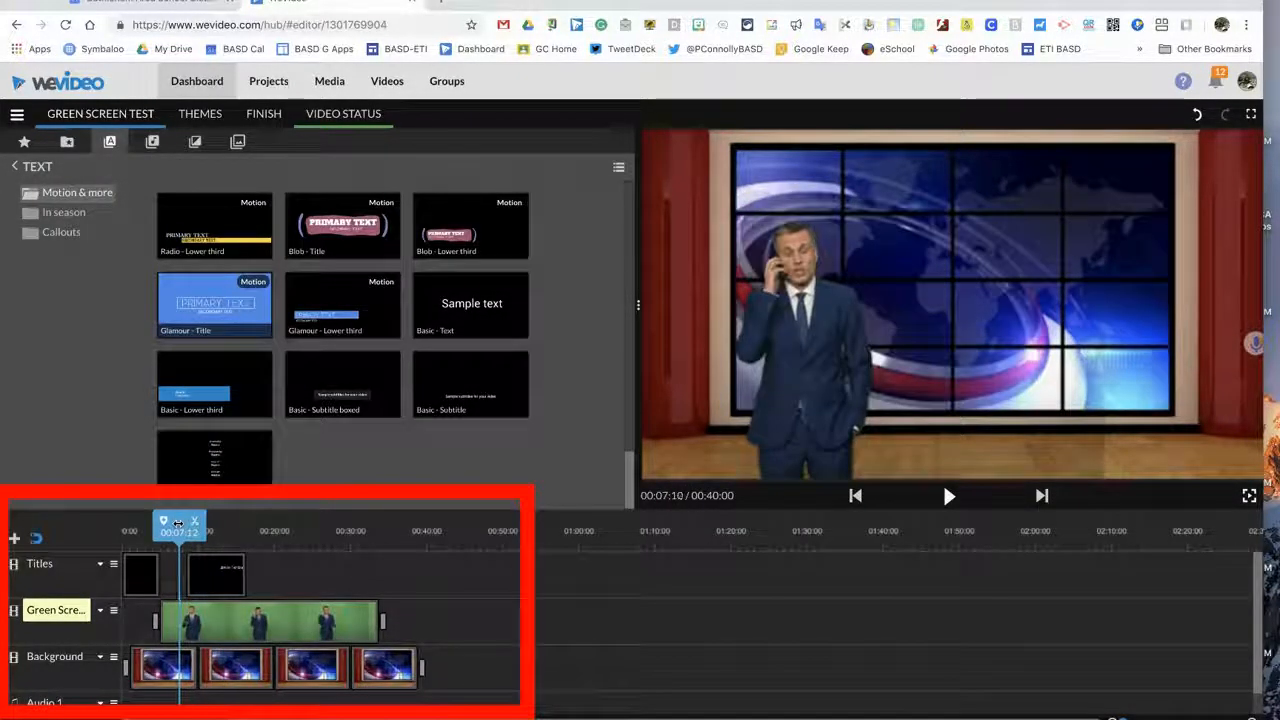
{"action": "key", "text": "space"}
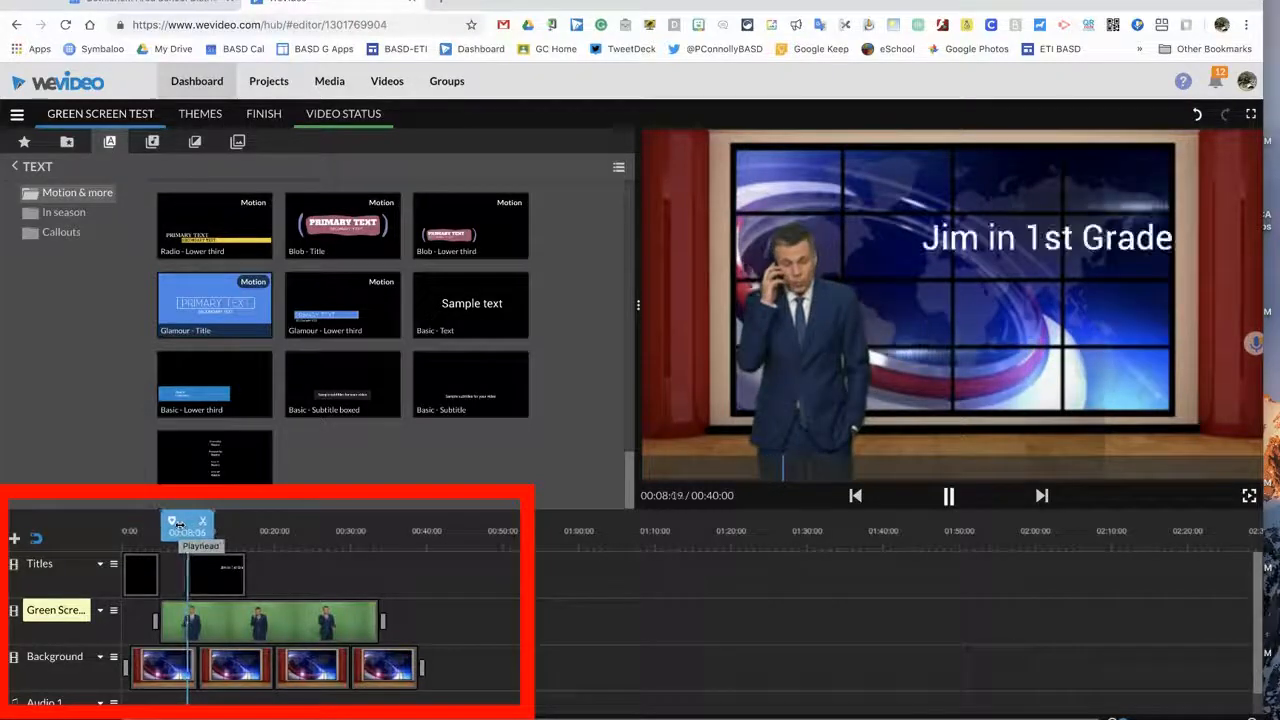
{"action": "key", "text": "space"}
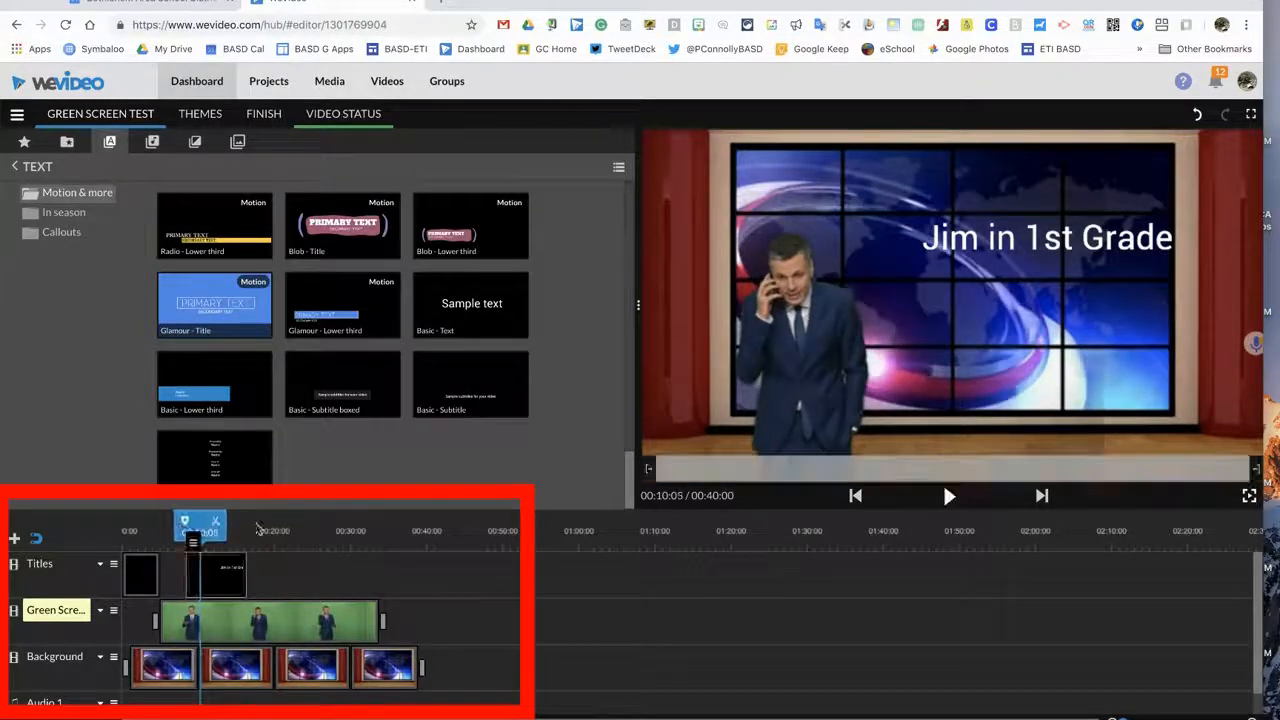
- Apply a Cross fade transition at the start of the 1st Grade title and play that part back
{"action": "left_click", "coordinate": [196, 142]}
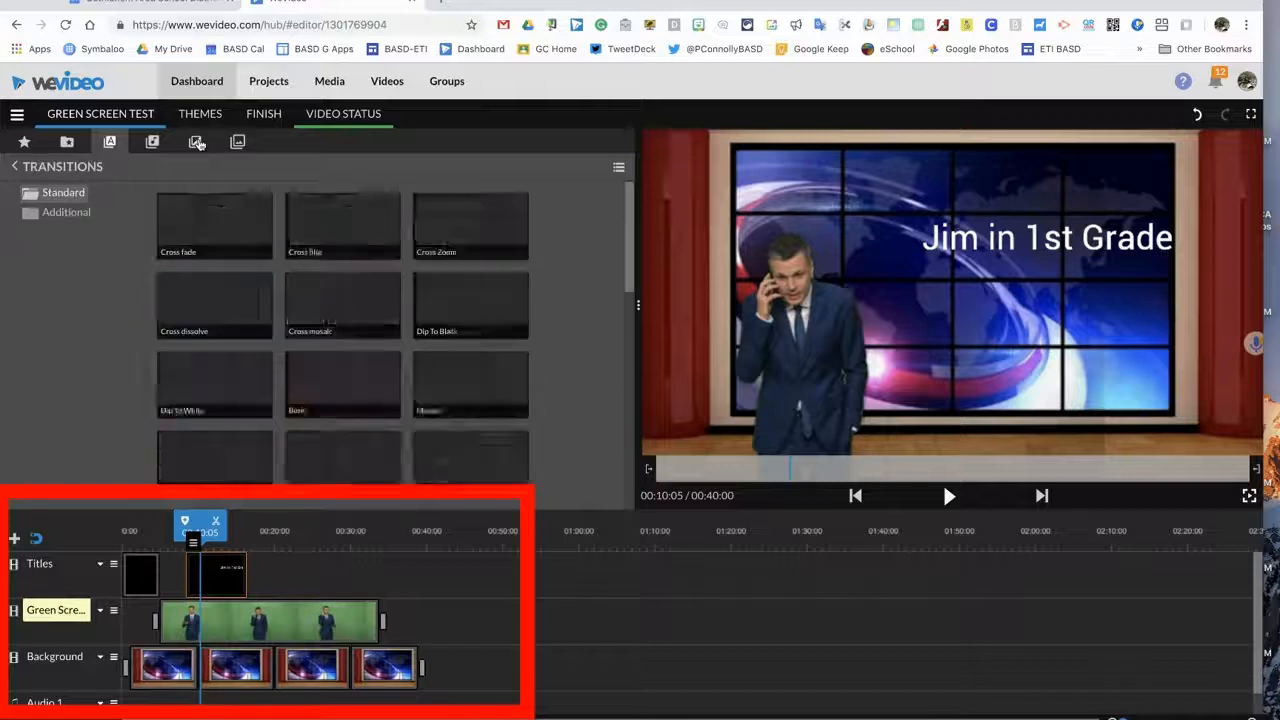
{"action": "left_click", "coordinate": [214, 225]}
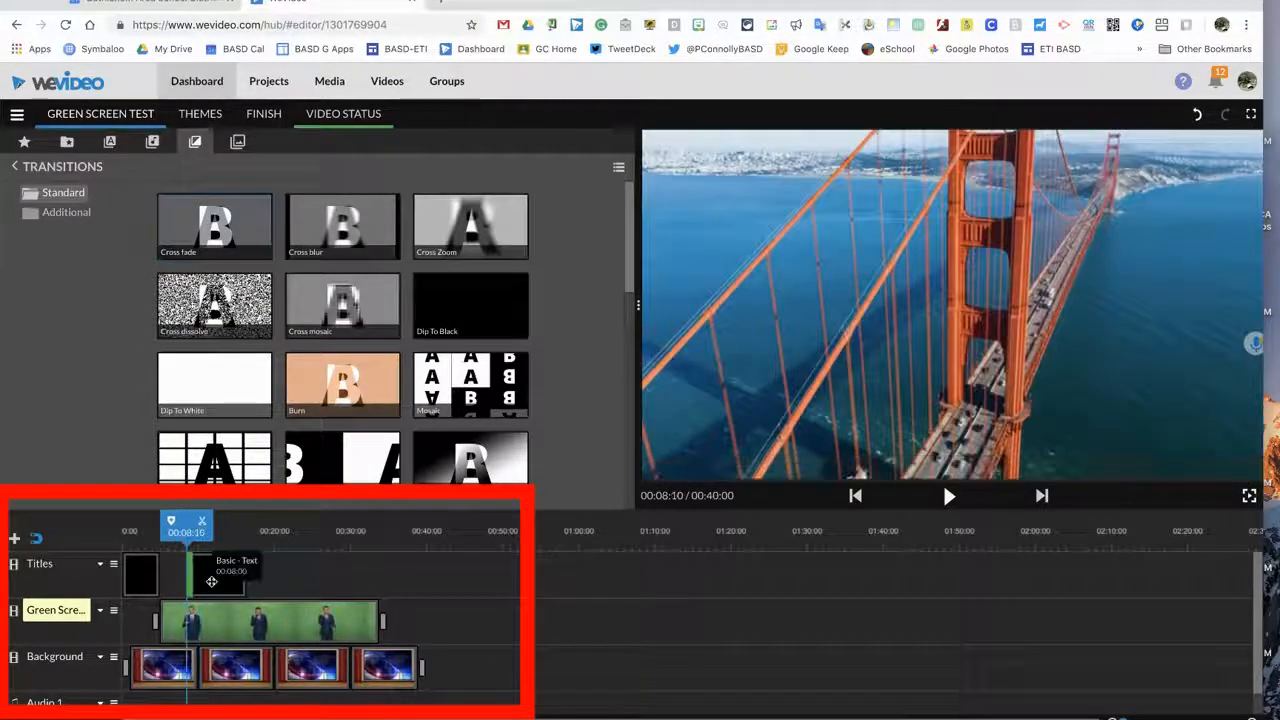
{"action": "left_click", "coordinate": [164, 529]}
{"action": "key", "text": "space"}
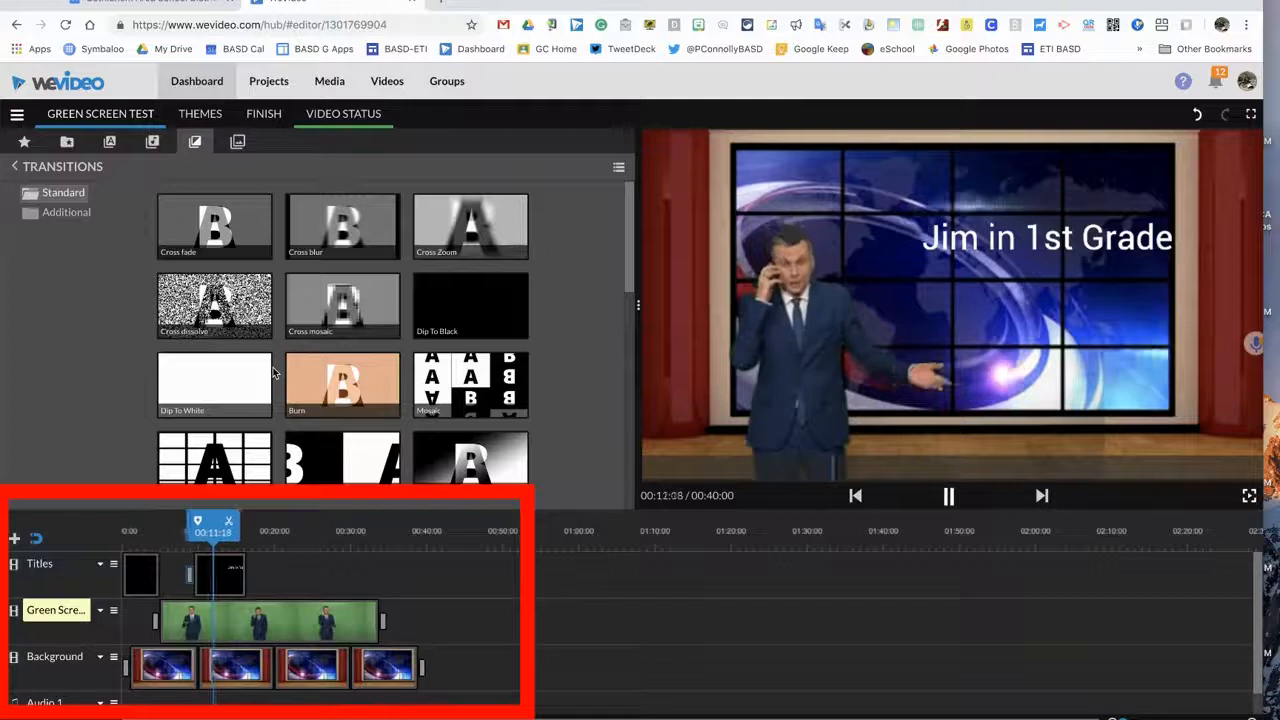
{"action": "key", "text": "space"}
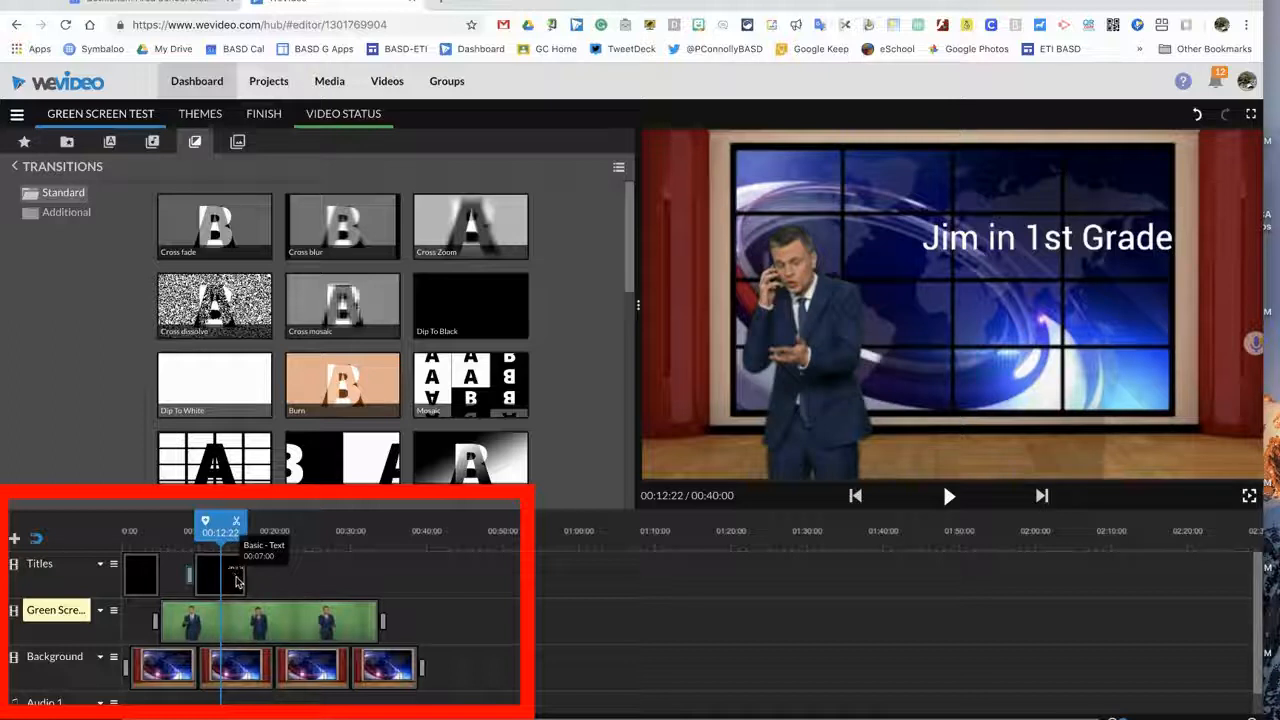
- Shorten the 1st Grade title to end at about 00:13:11 and apply a Cross fade transition at its end
{"action": "left_click", "coordinate": [237, 582]}
{"action": "left_click_drag", "start_coordinate": [238, 577], "coordinate": [228, 575]}
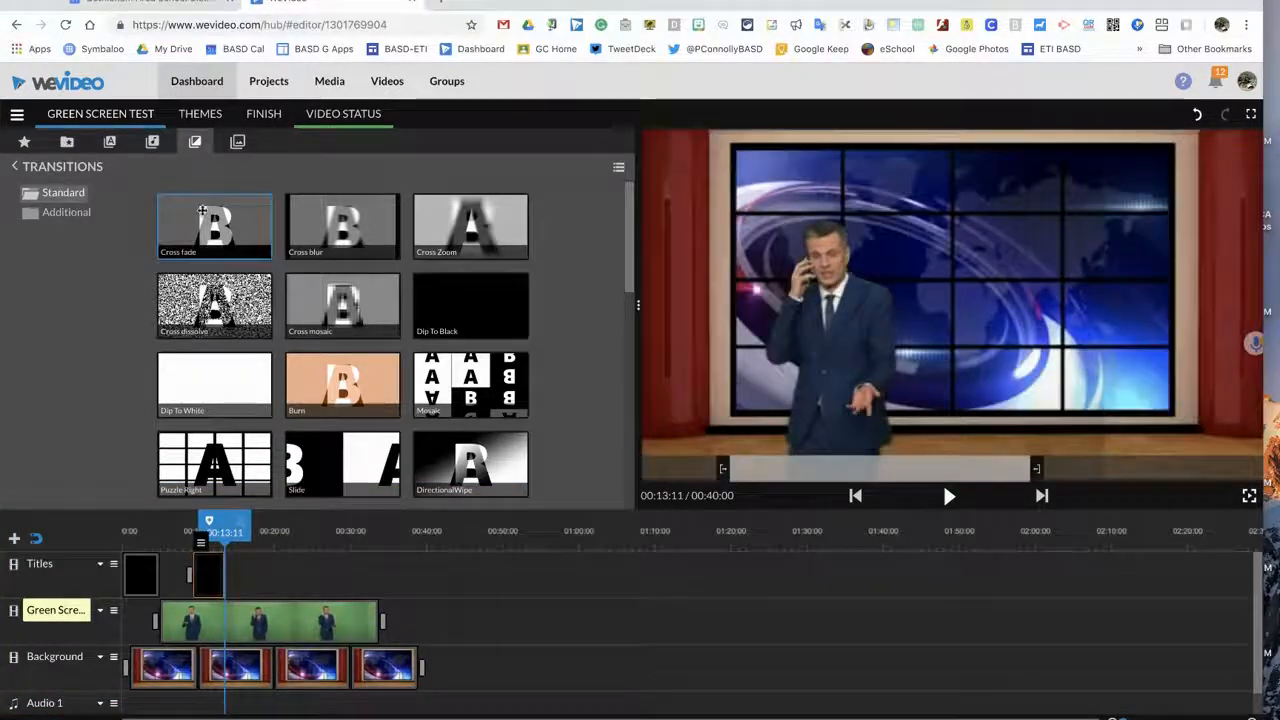
{"action": "left_click_drag", "start_coordinate": [203, 220], "coordinate": [228, 569]}
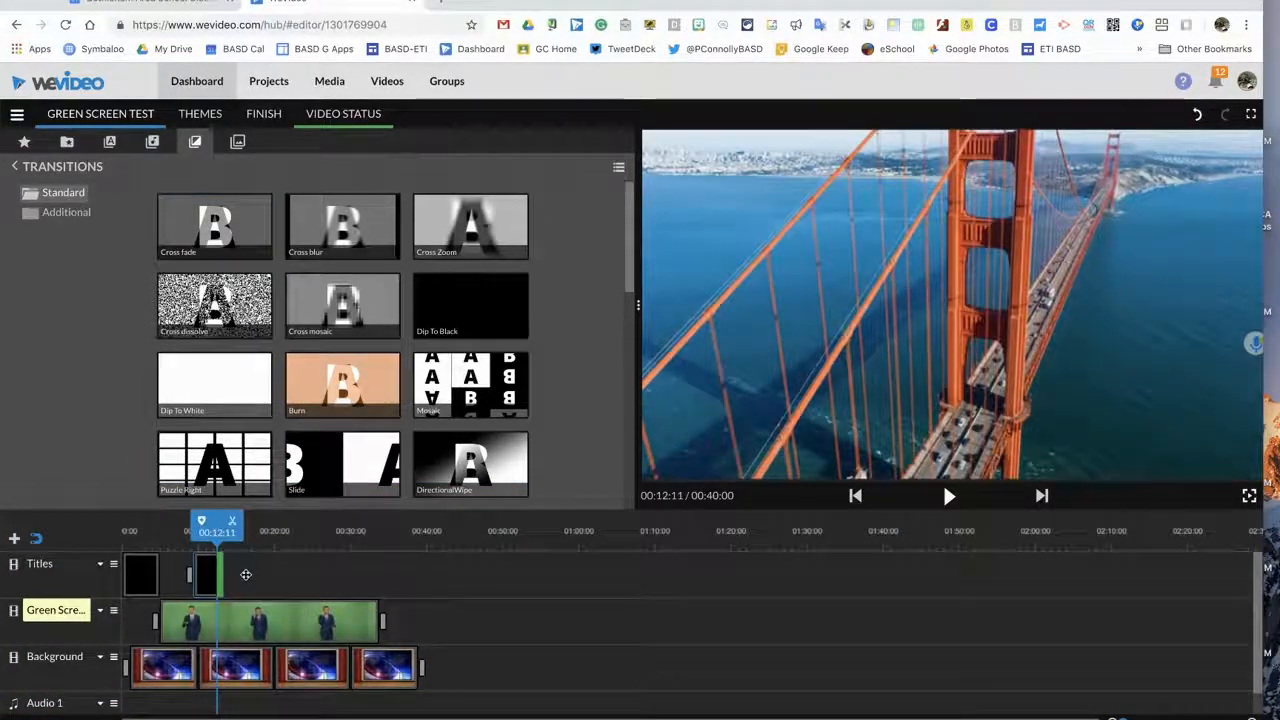
- Play the video from about 00:08:00 to check the 1st Grade title fading in and out
{"action": "left_click_drag", "start_coordinate": [209, 527], "coordinate": [183, 522]}
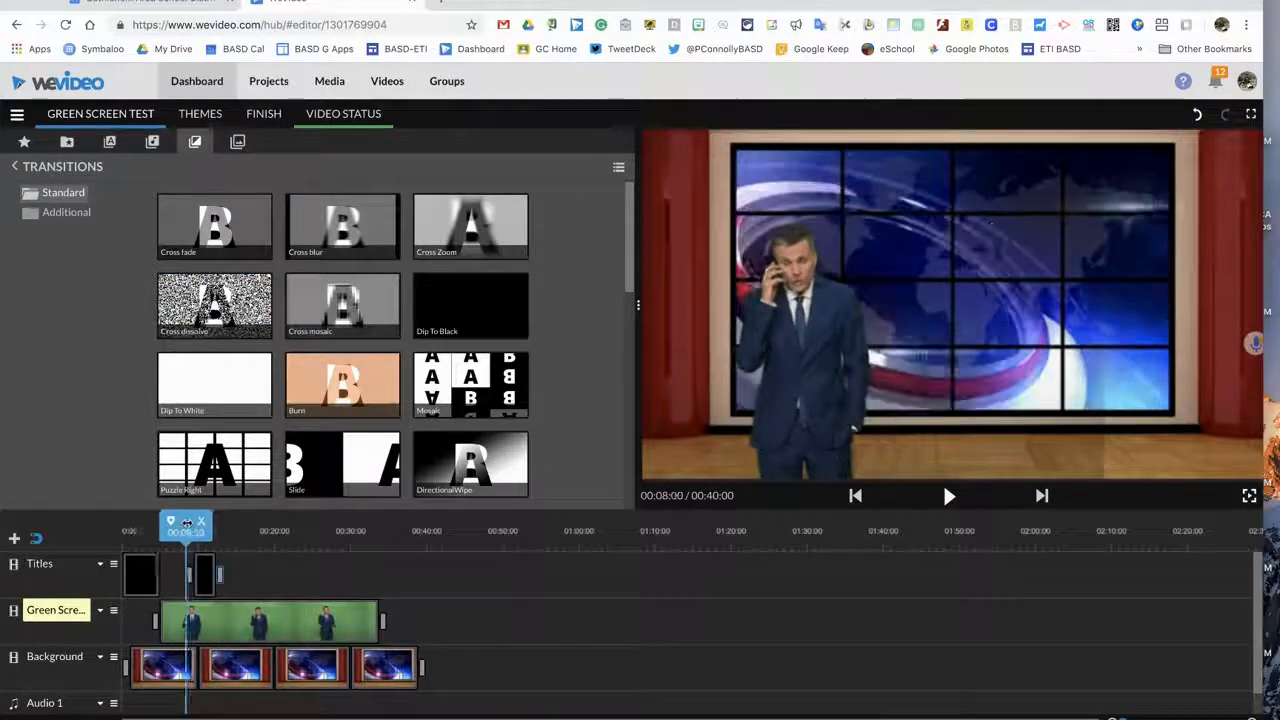
{"action": "key", "text": "space"}
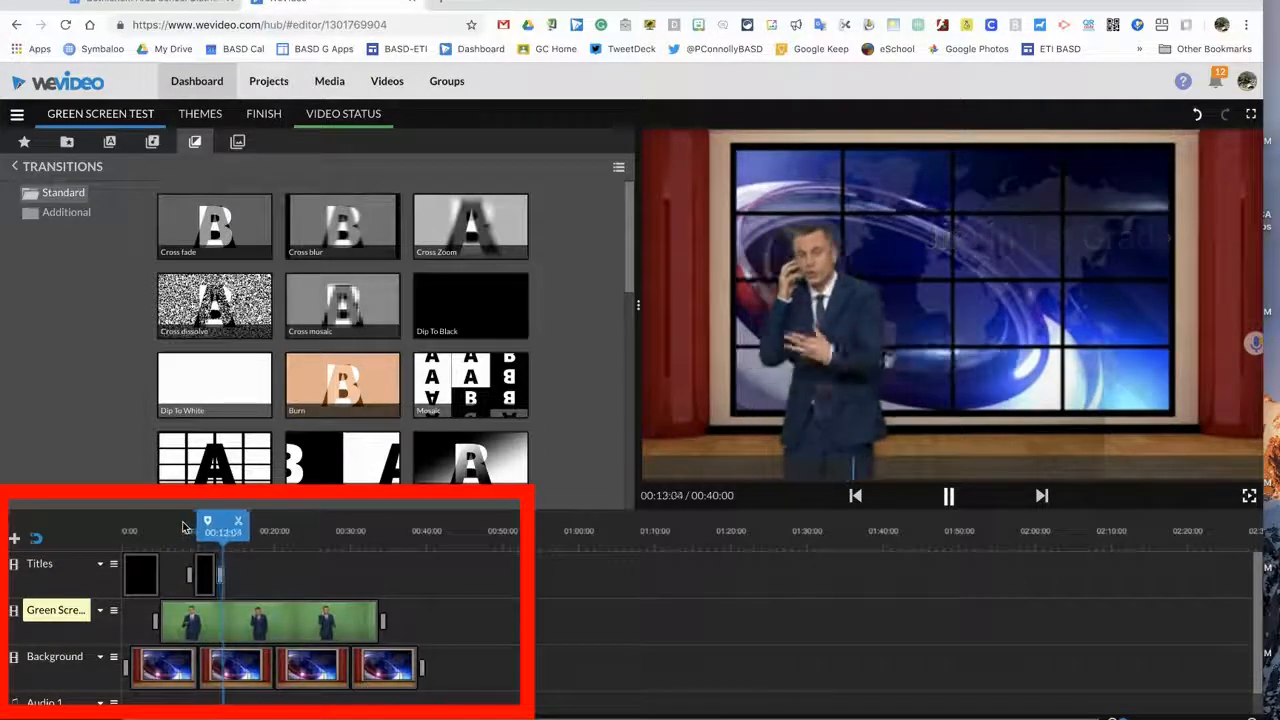
{"action": "key", "text": "space"}
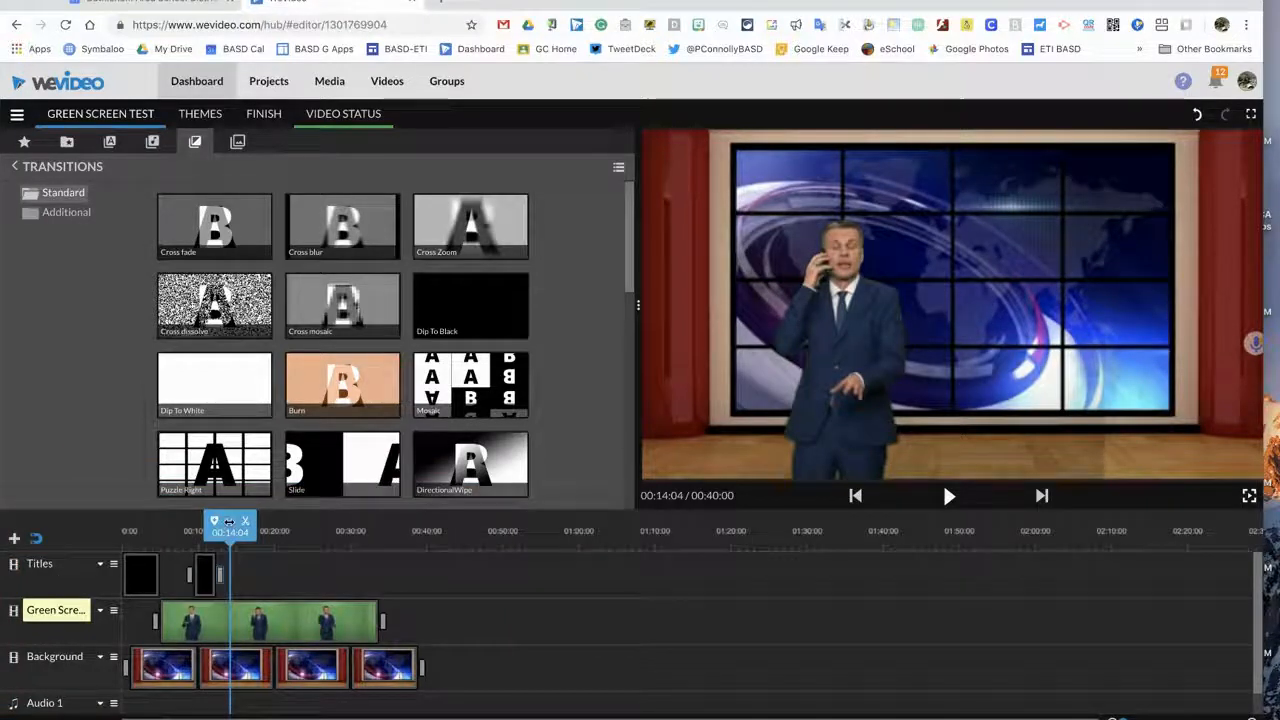
- Set the playhead to 00:15:16 and search the stock media for "Bingo"
{"action": "left_click_drag", "start_coordinate": [235, 522], "coordinate": [234, 522]}
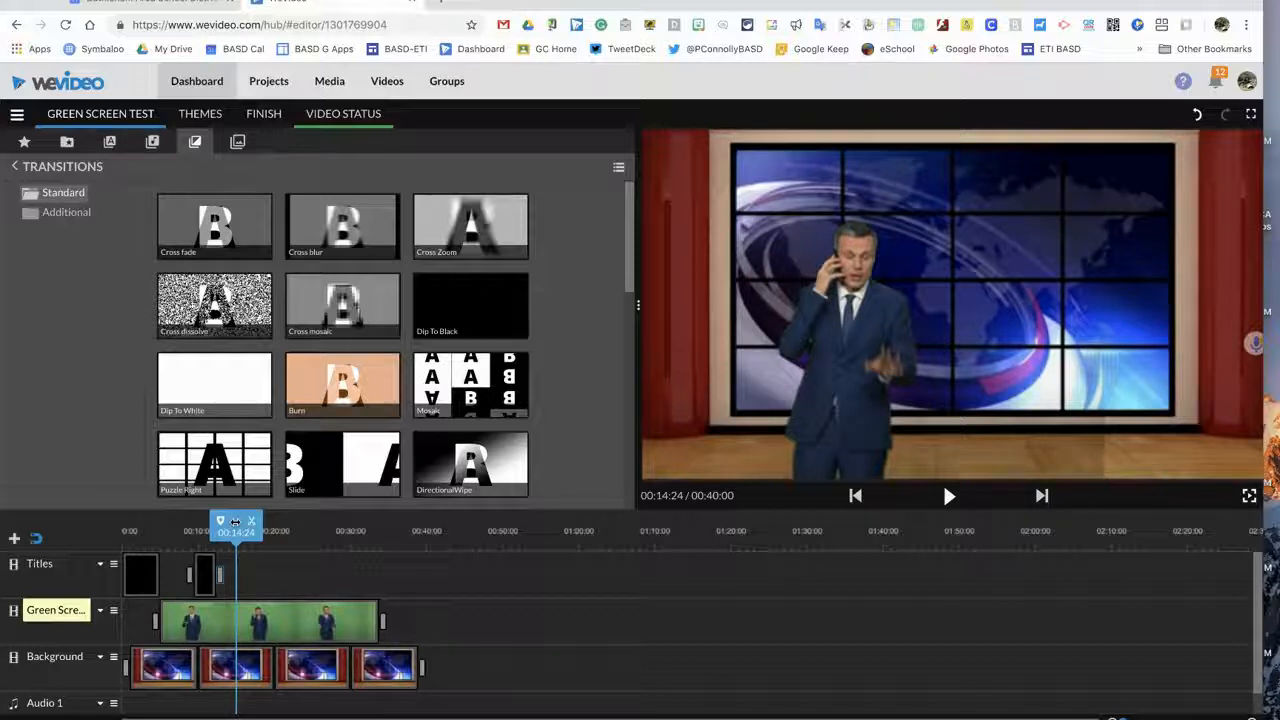
{"action": "left_click_drag", "start_coordinate": [234, 522], "coordinate": [240, 522]}
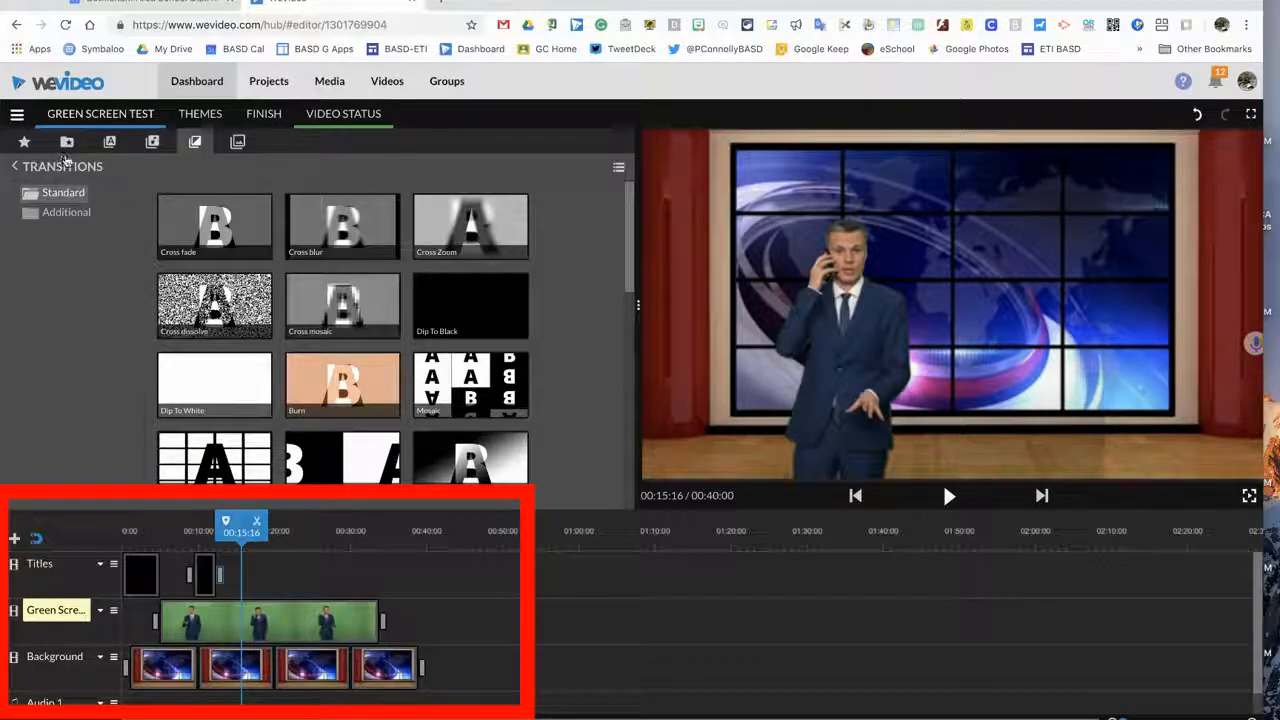
{"action": "left_click", "coordinate": [24, 145]}
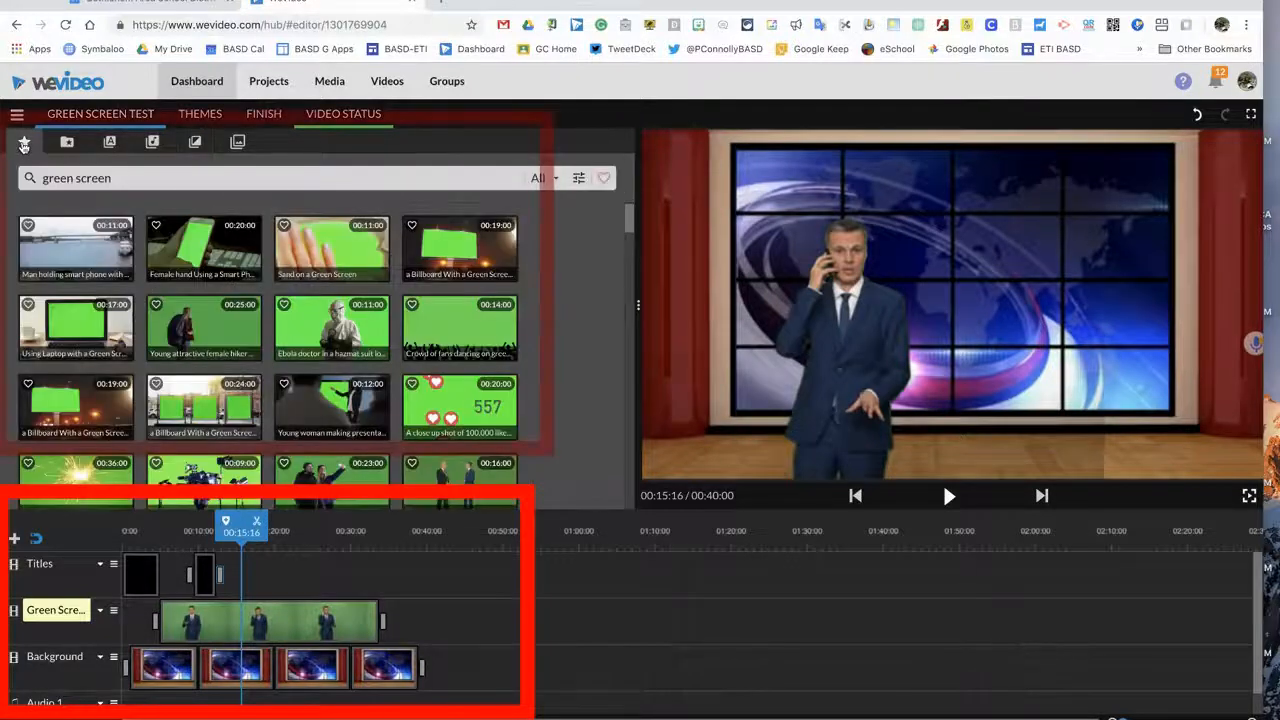
{"action": "left_click", "coordinate": [27, 183]}
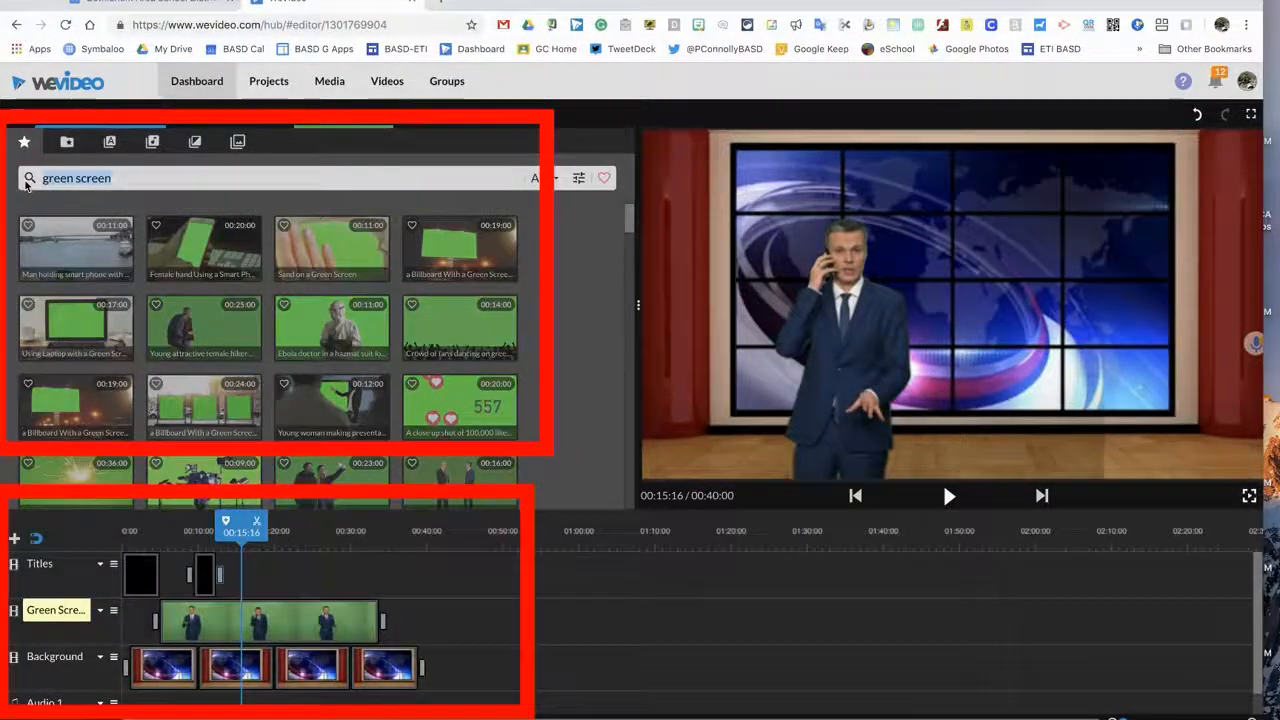
{"action": "type", "text": "new"}
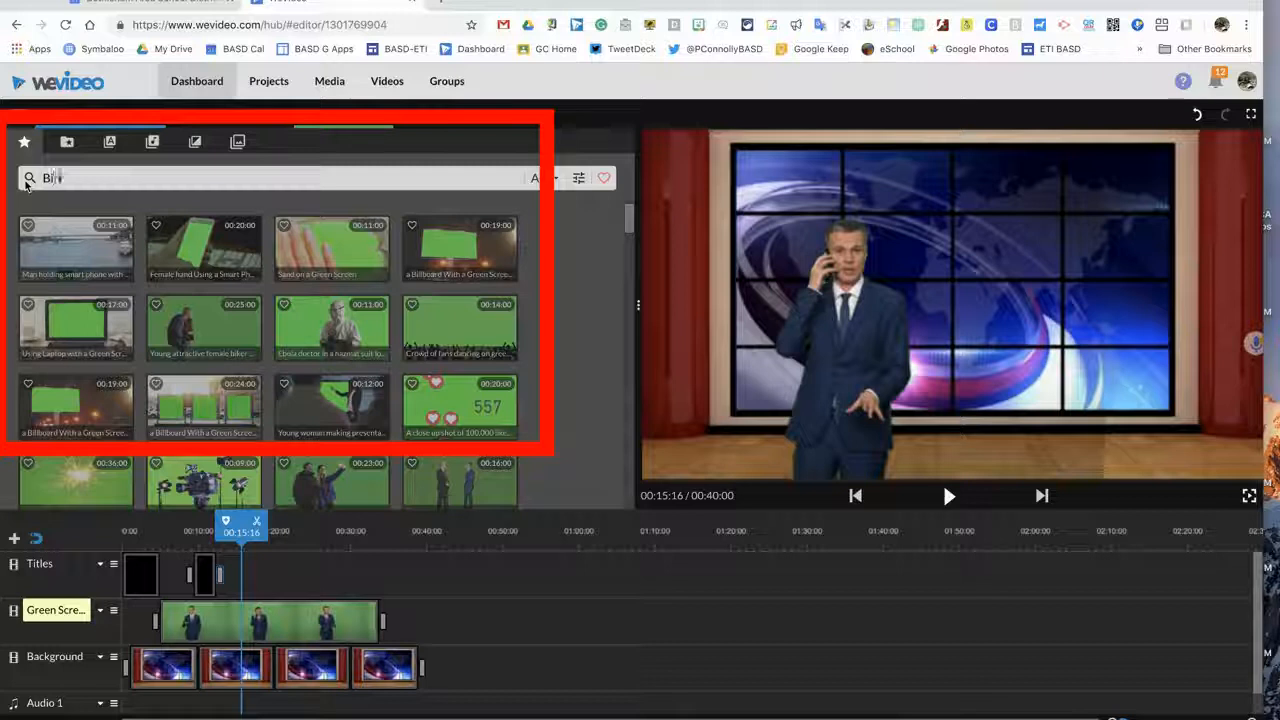
{"action": "key", "text": "Return"}
{"action": "scroll", "coordinate": [210, 265], "scroll_direction": "down", "scroll_amount": 5}
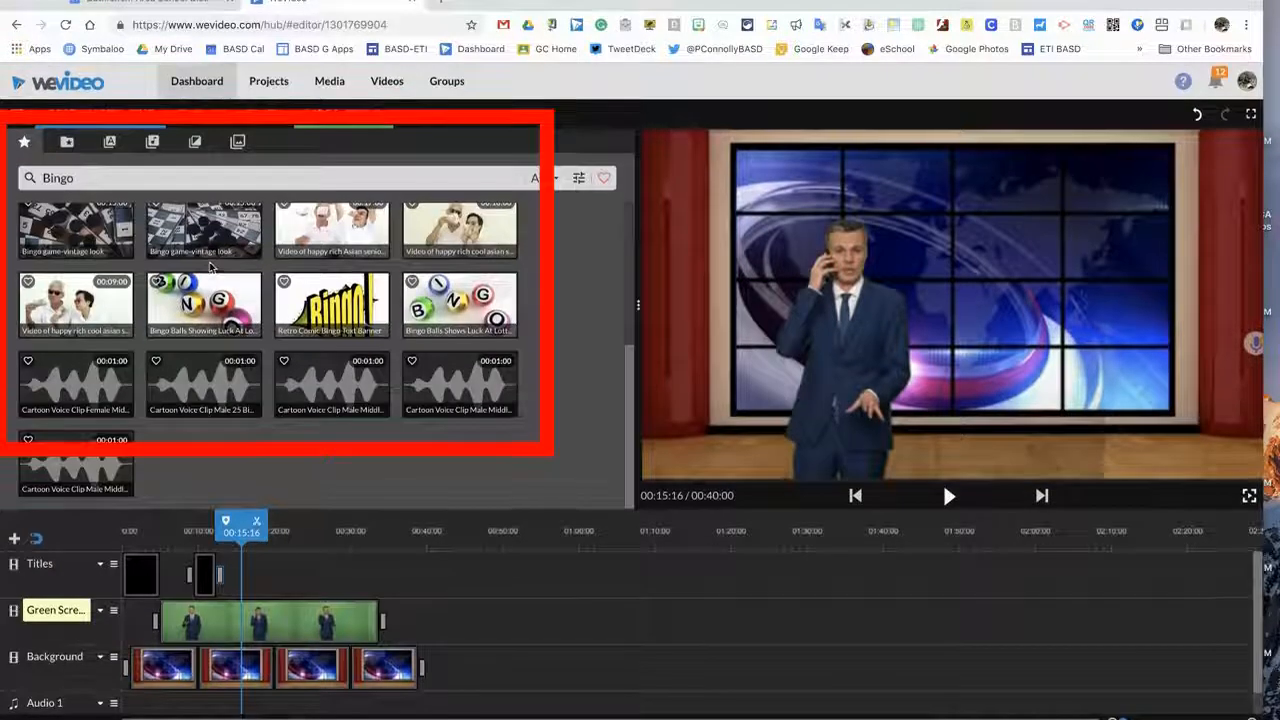
- Place the Bingo Balls Showing Luck At Lottery picture on the Titles track at 00:15:00 and preview it
{"action": "left_click", "coordinate": [184, 305]}
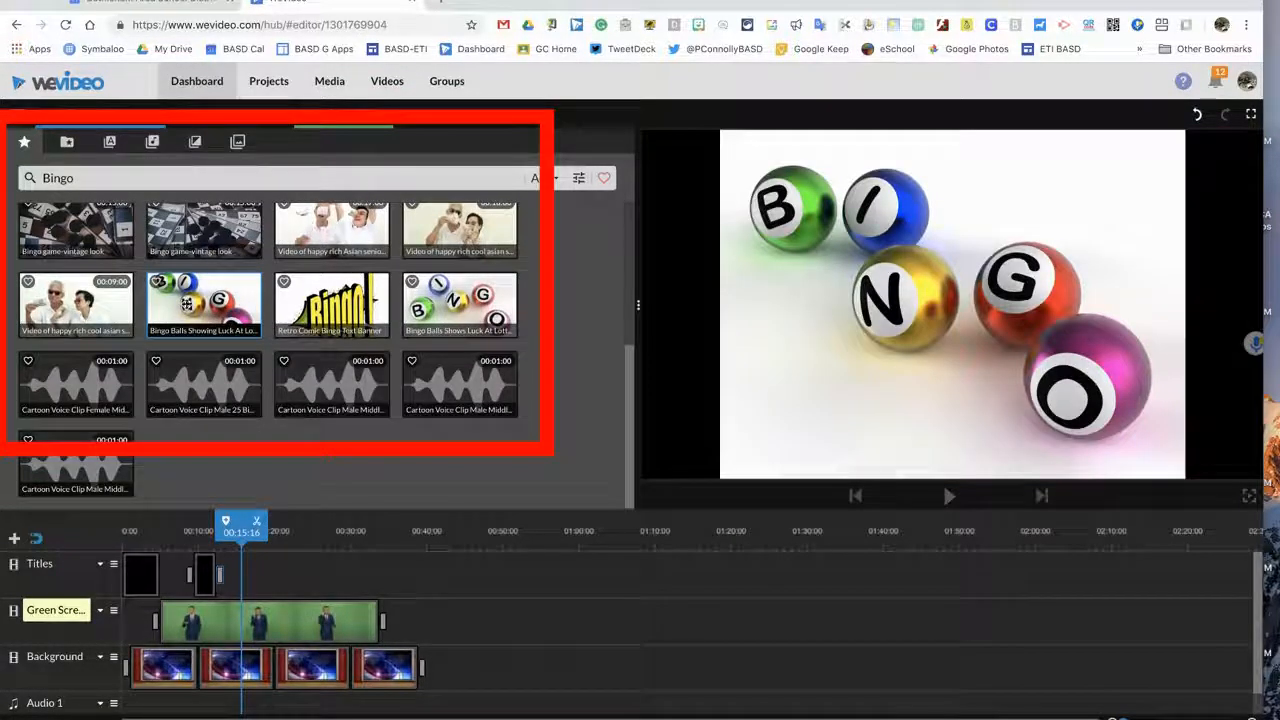
{"action": "mouse_move", "coordinate": [186, 303]}
{"action": "left_mouse_down"}
{"action": "mouse_move", "coordinate": [270, 518]}
{"action": "mouse_move", "coordinate": [262, 577]}
{"action": "left_mouse_up"}
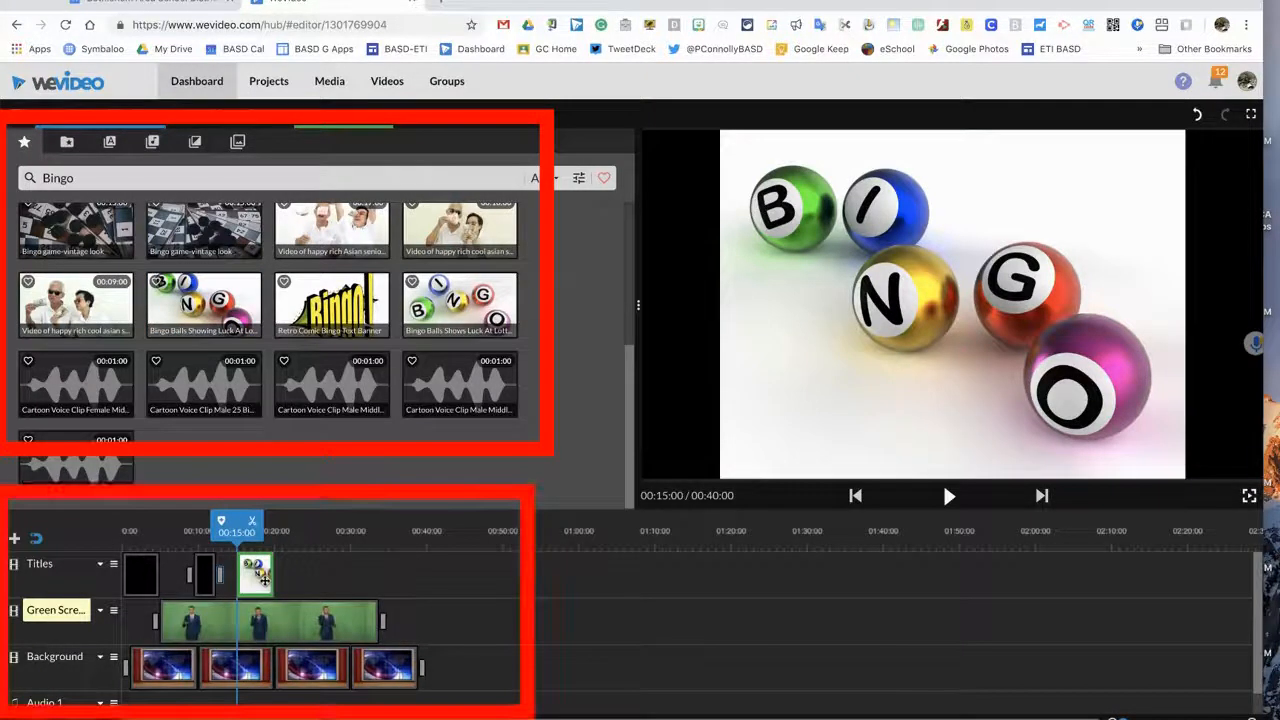
{"action": "key", "text": "space"}
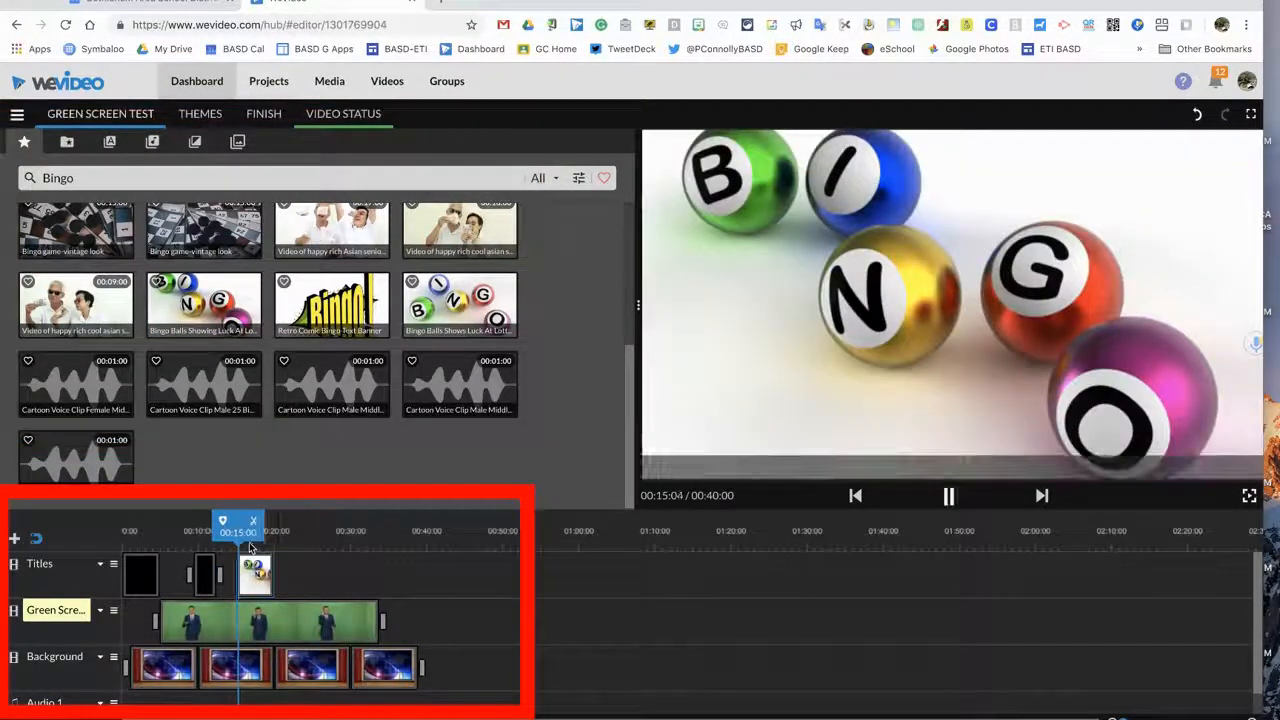
{"action": "key", "text": "space"}
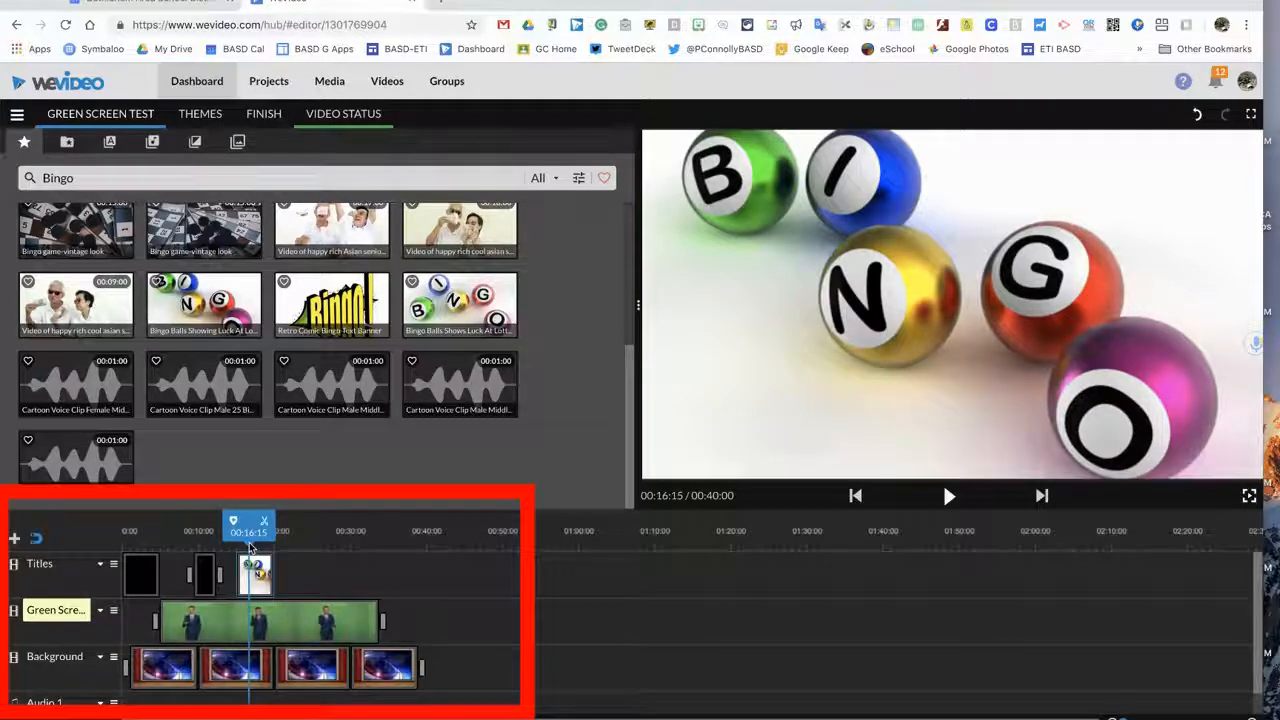
- Open the bingo balls picture for editing and reduce its scale to 0.41
{"action": "double_click", "coordinate": [257, 575]}
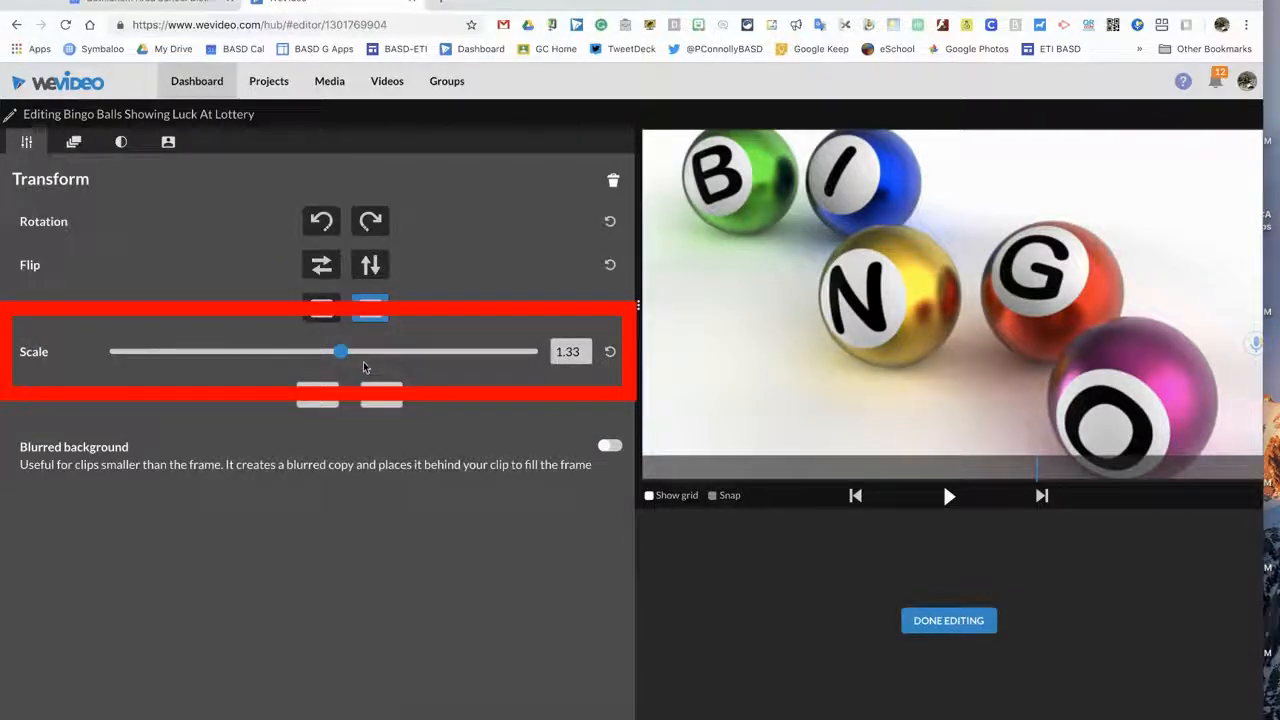
{"action": "left_click_drag", "start_coordinate": [341, 357], "coordinate": [198, 361]}
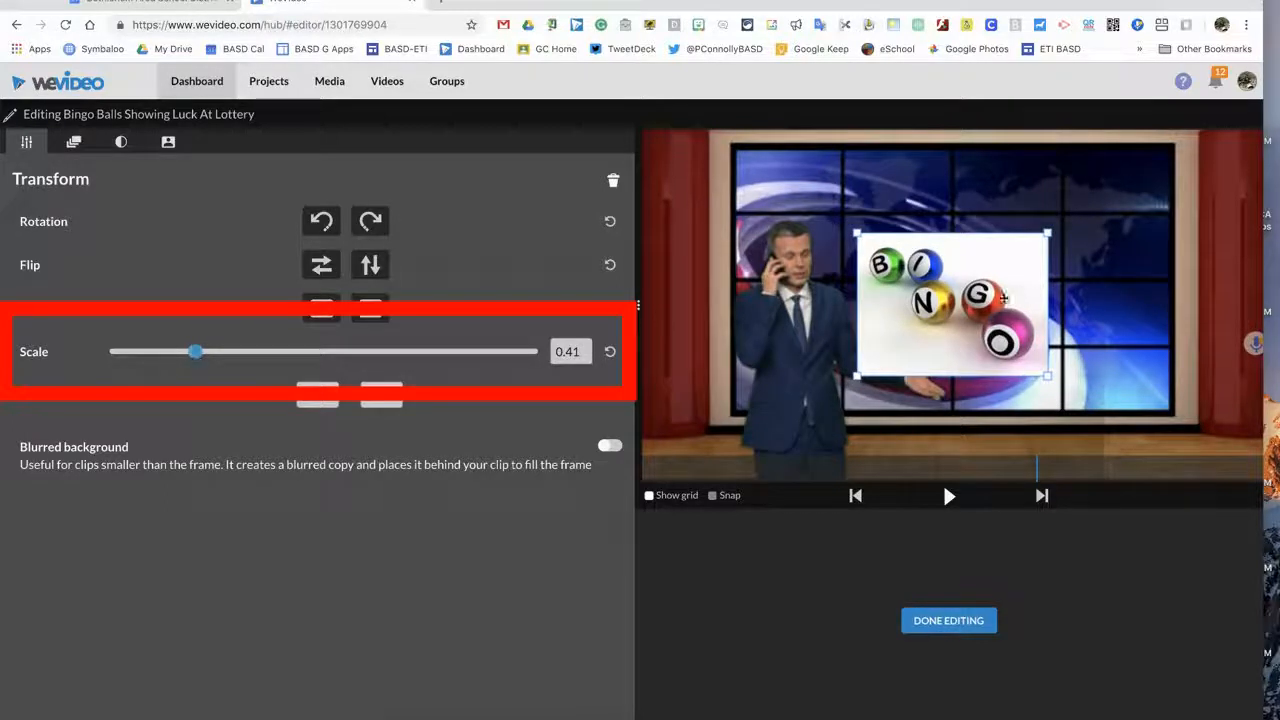
- Move the bingo balls picture beside the presenter to position x 985, y 160, and finish editing it
{"action": "left_click_drag", "start_coordinate": [920, 318], "coordinate": [1025, 267]}
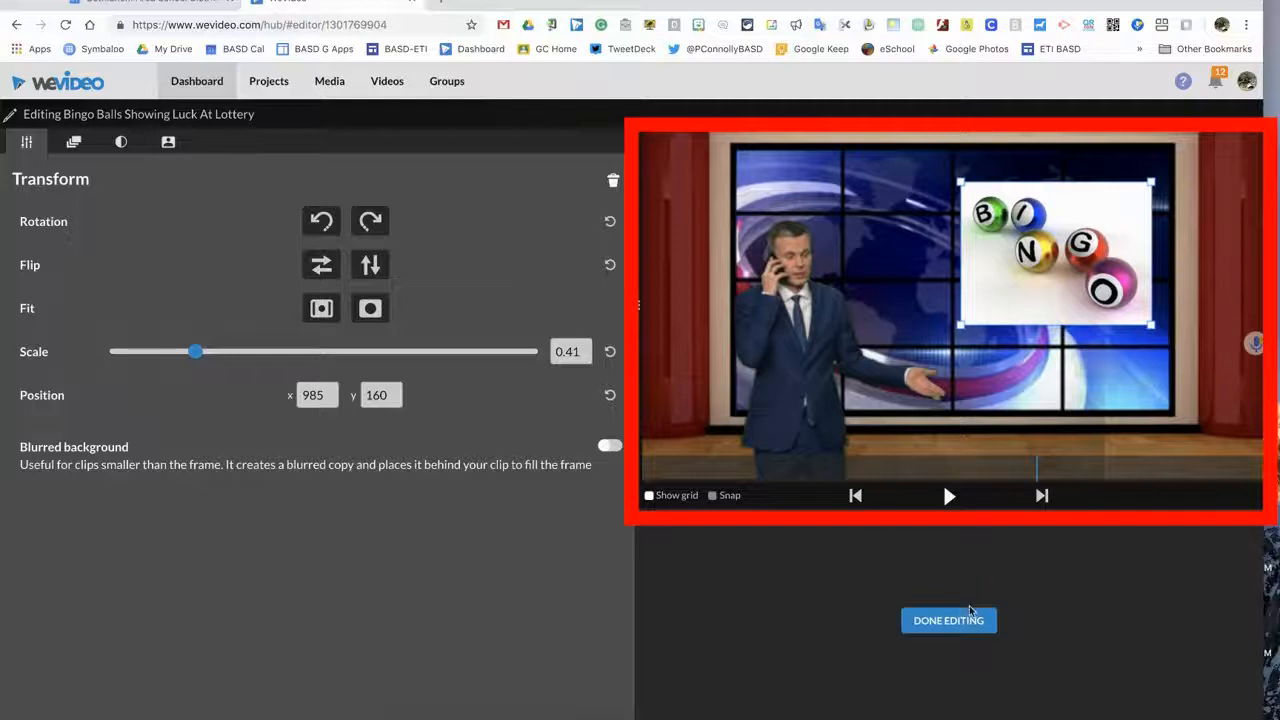
{"action": "left_click", "coordinate": [948, 621]}
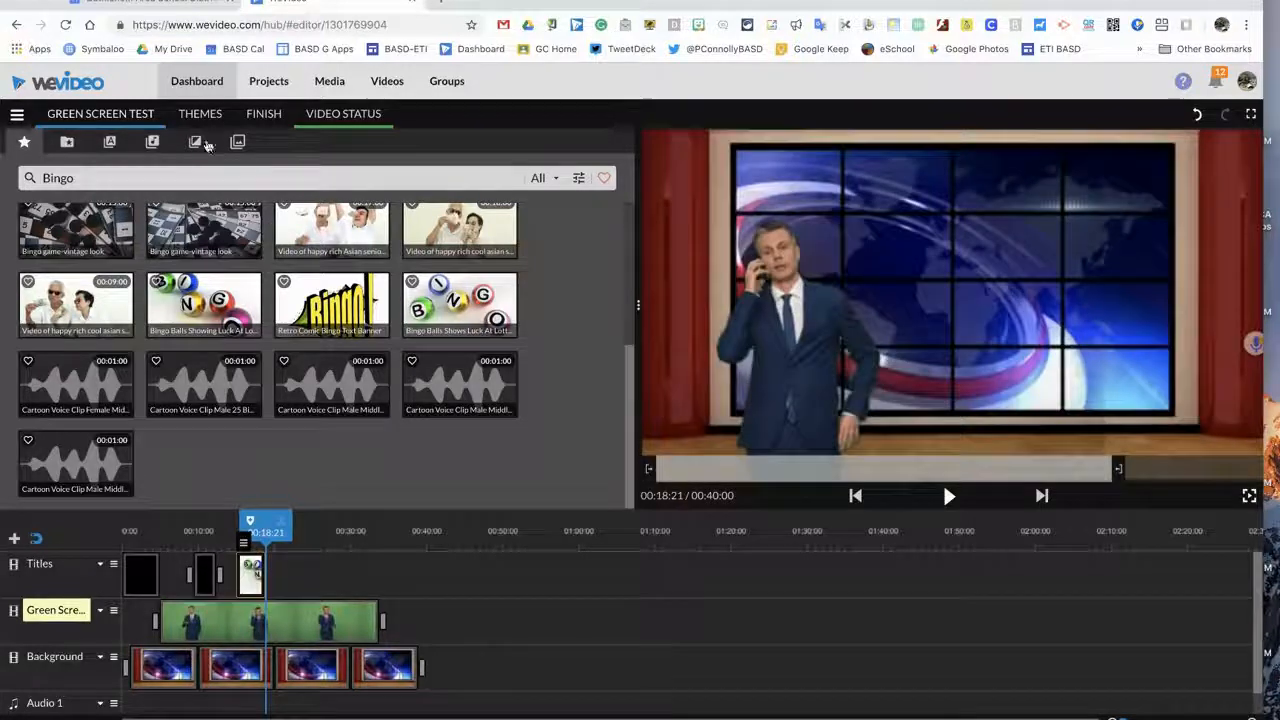
- Add a Cross fade transition to both the beginning and the end of the bingo balls picture on the Titles track
{"action": "left_click", "coordinate": [197, 142]}
{"action": "left_click", "coordinate": [258, 574]}
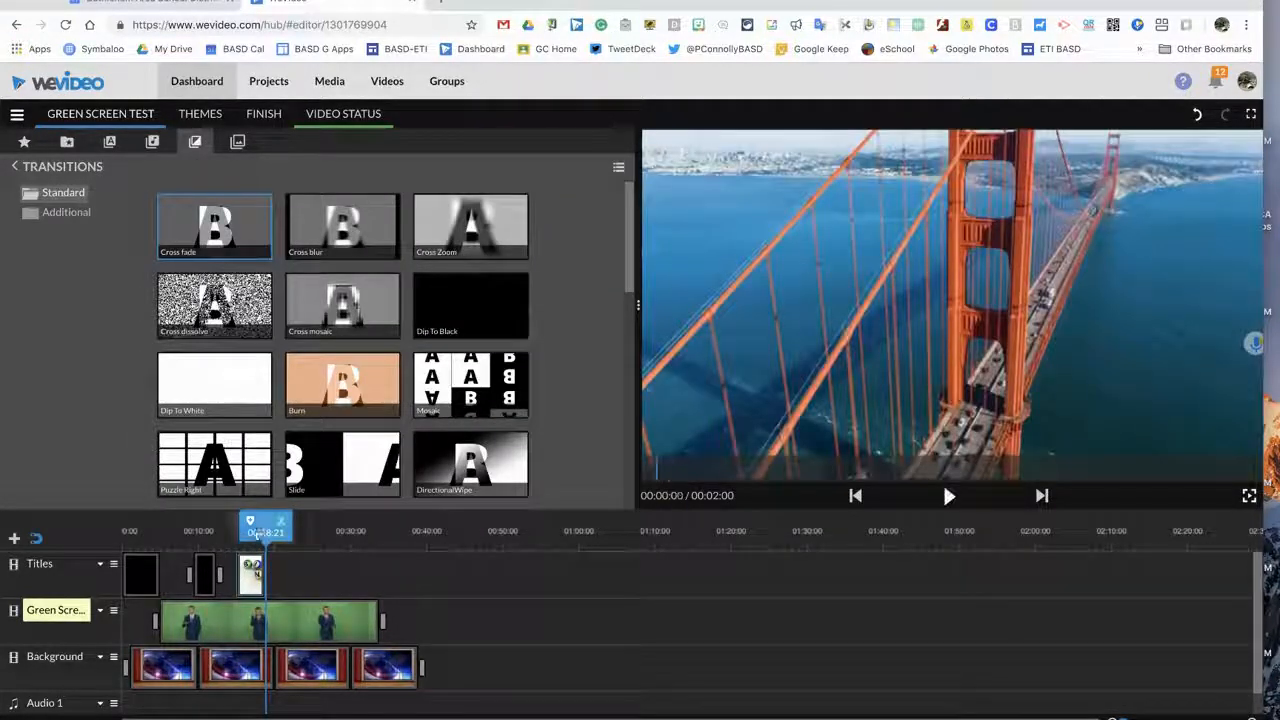
{"action": "left_click", "coordinate": [258, 572]}
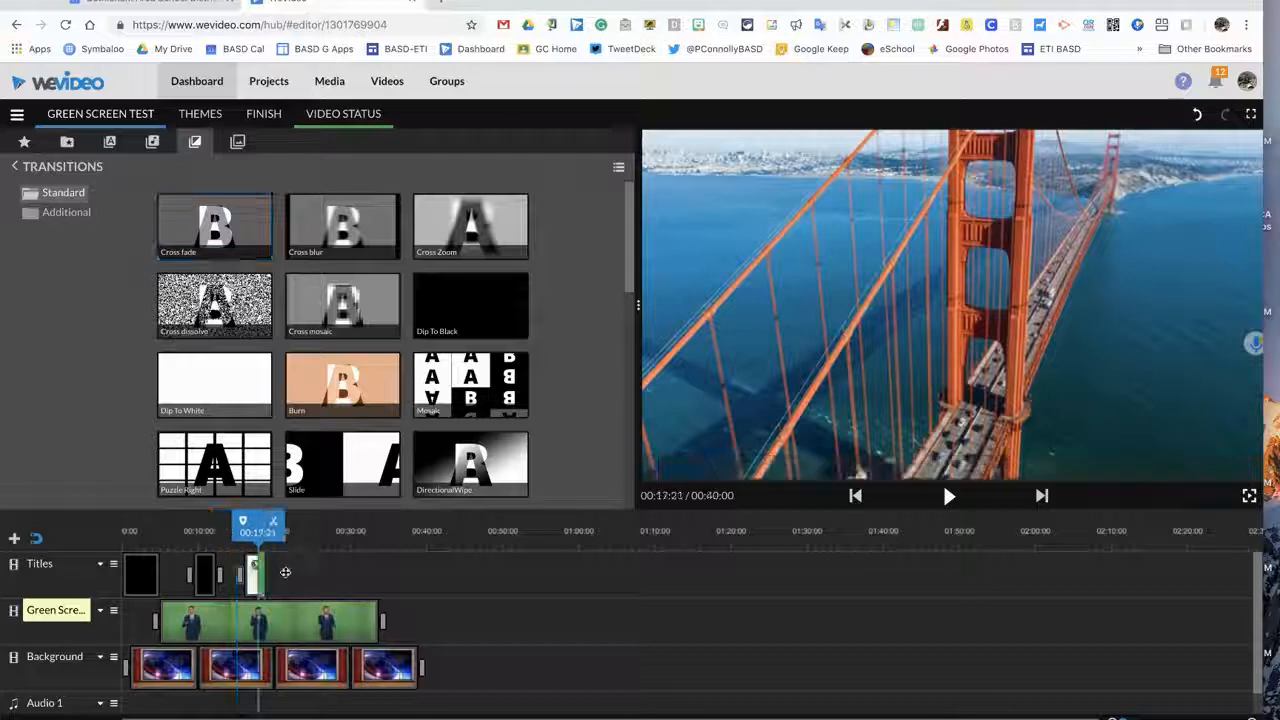
- Play the video from 00:13:13 to about 00:19:22 to check the bingo balls picture fading in and out
{"action": "left_click_drag", "start_coordinate": [258, 527], "coordinate": [226, 530]}
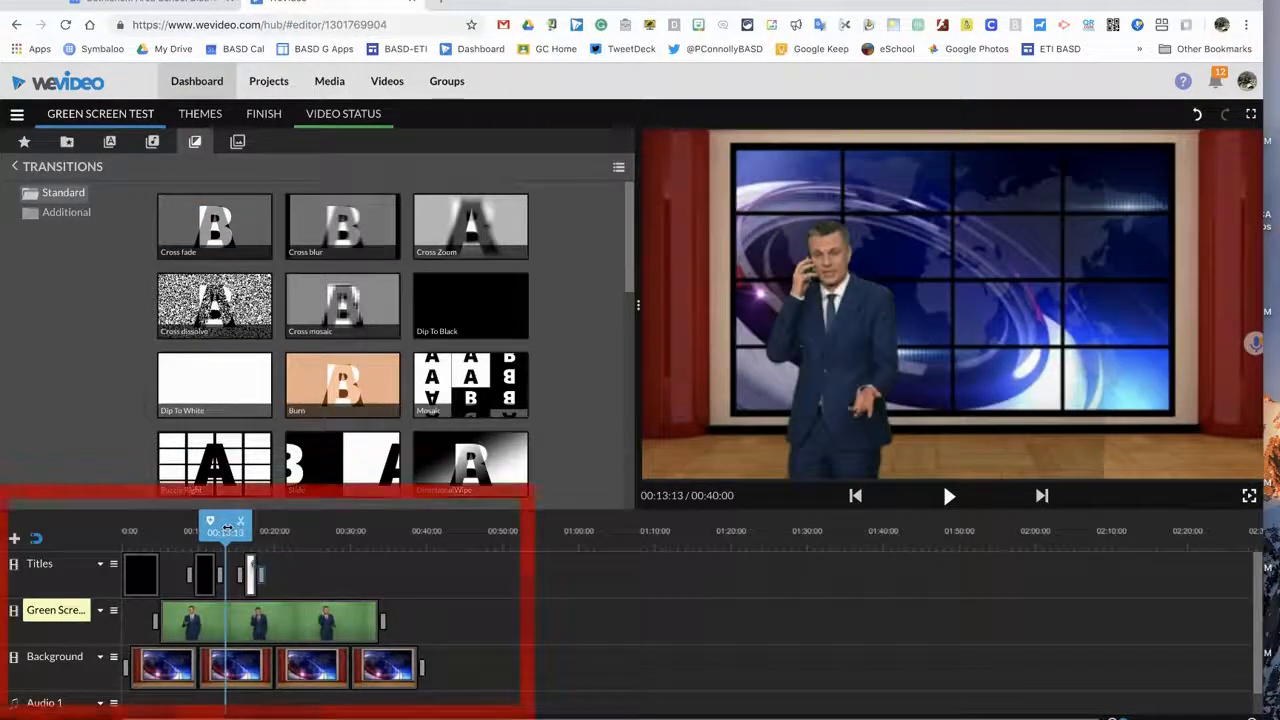
{"action": "key", "text": "space"}
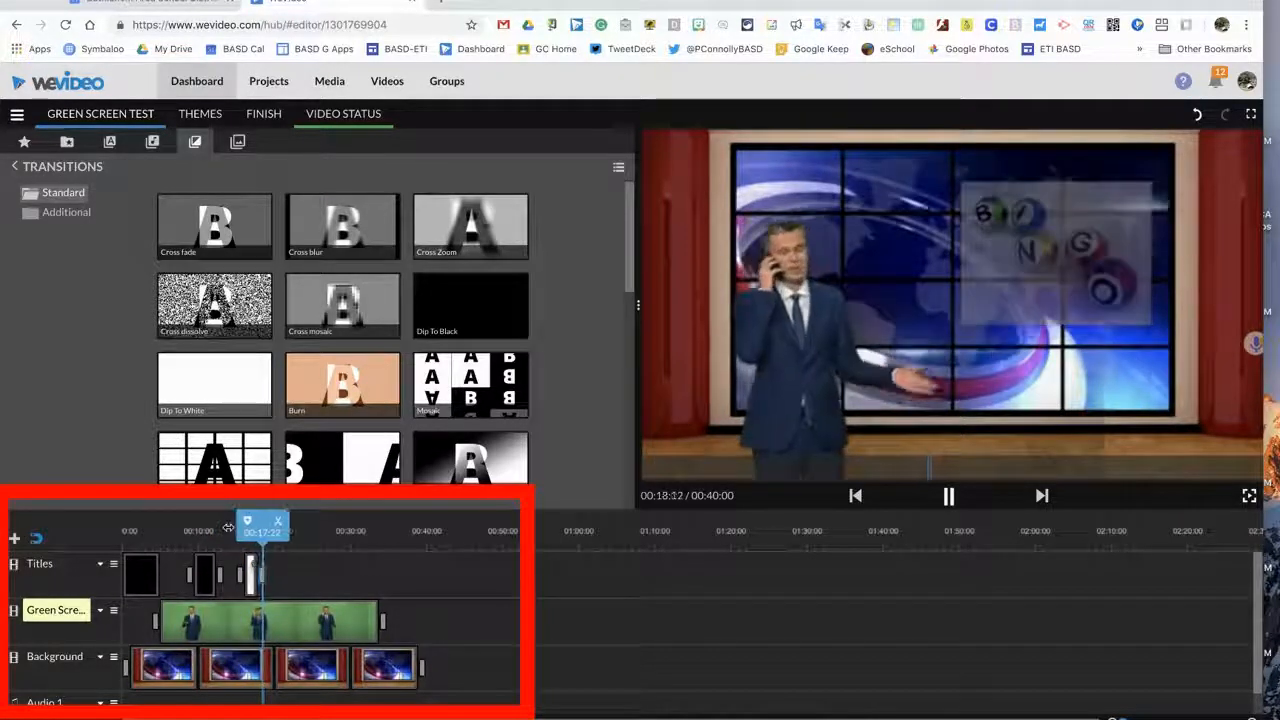
{"action": "key", "text": "space"}
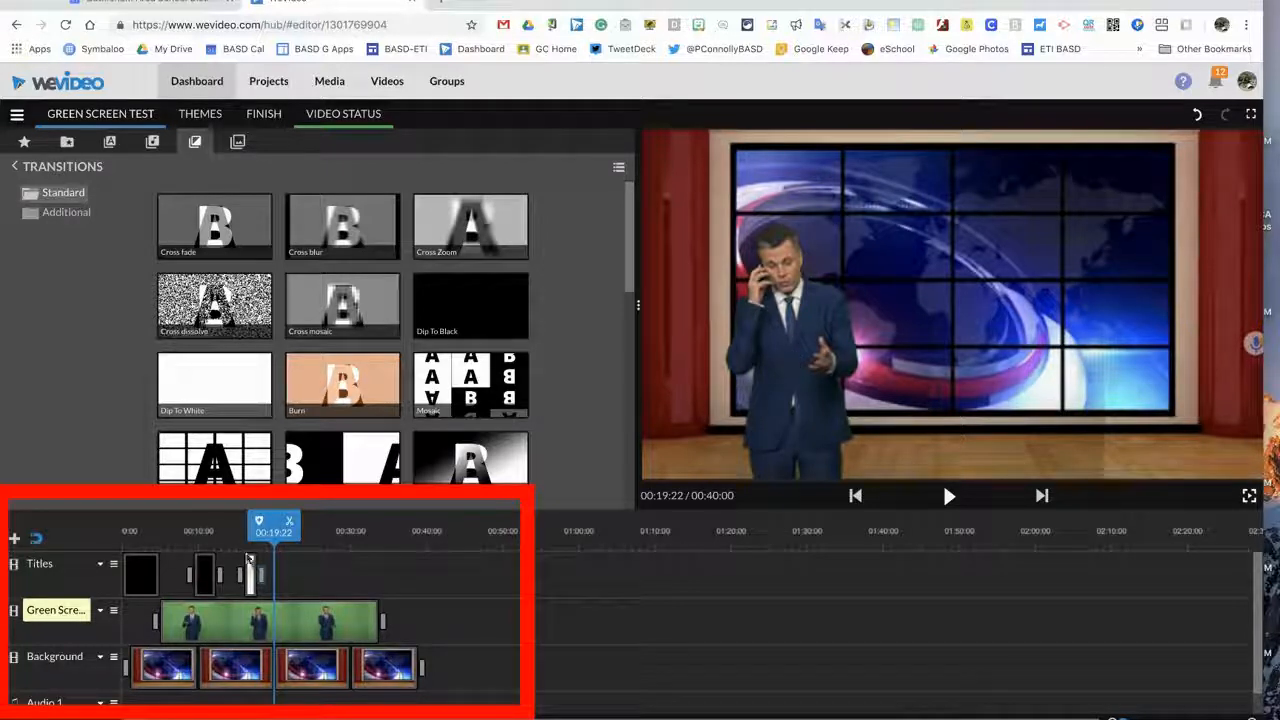
- Play the whole sequence from the start until past the bingo balls picture, and return the playhead to about 00:14:16
{"action": "left_click_drag", "start_coordinate": [268, 524], "coordinate": [115, 530]}
{"action": "key", "text": "space"}
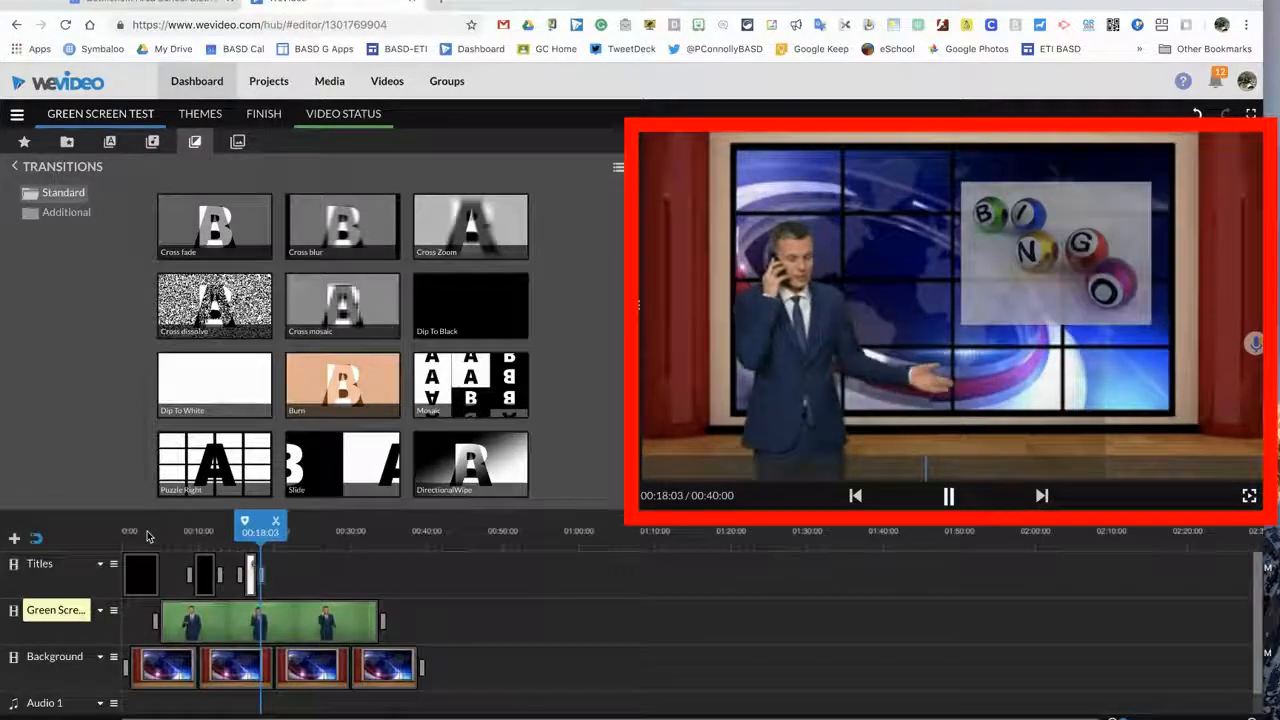
{"action": "left_click", "coordinate": [267, 524]}
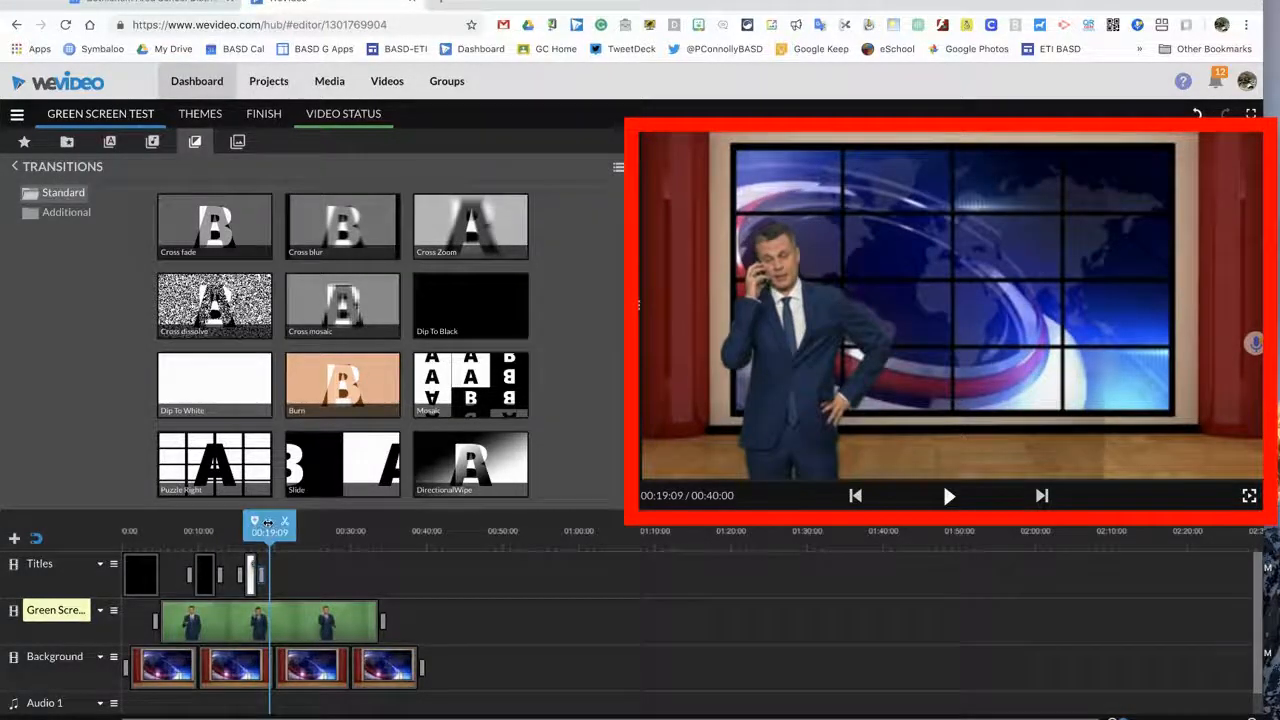
{"action": "left_click_drag", "start_coordinate": [282, 524], "coordinate": [281, 524]}
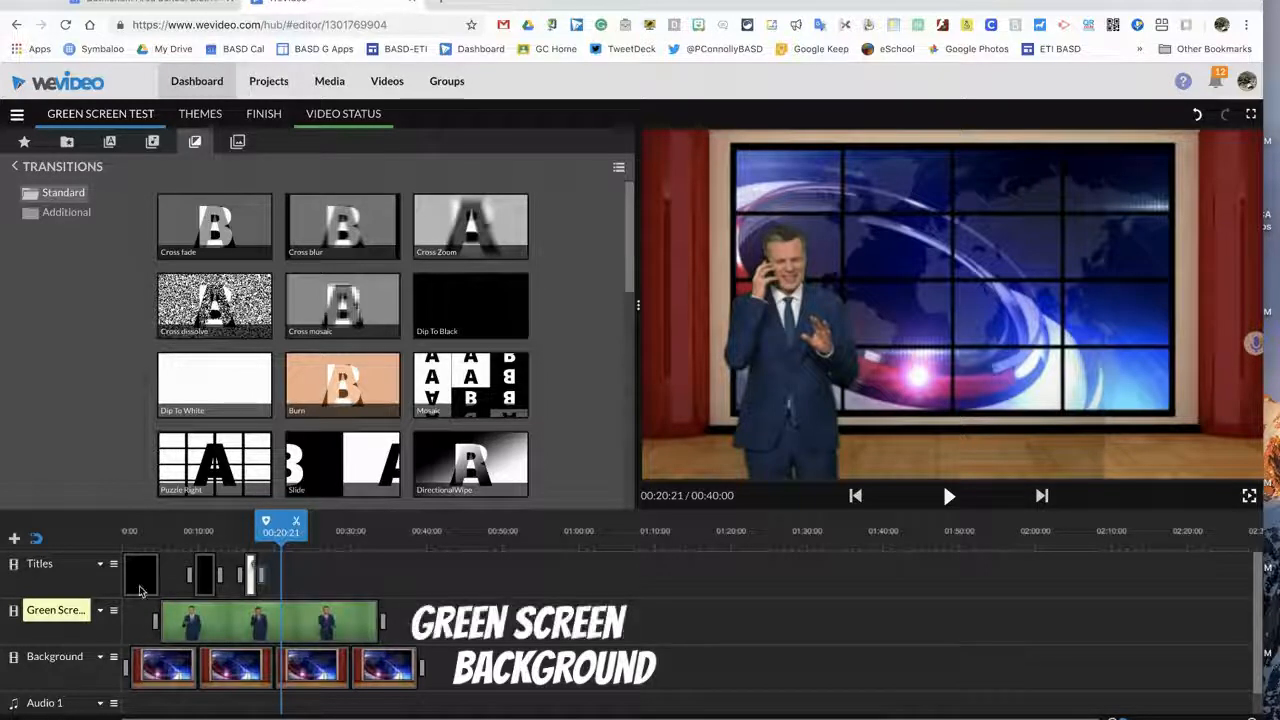
{"action": "left_click_drag", "start_coordinate": [281, 524], "coordinate": [232, 530]}
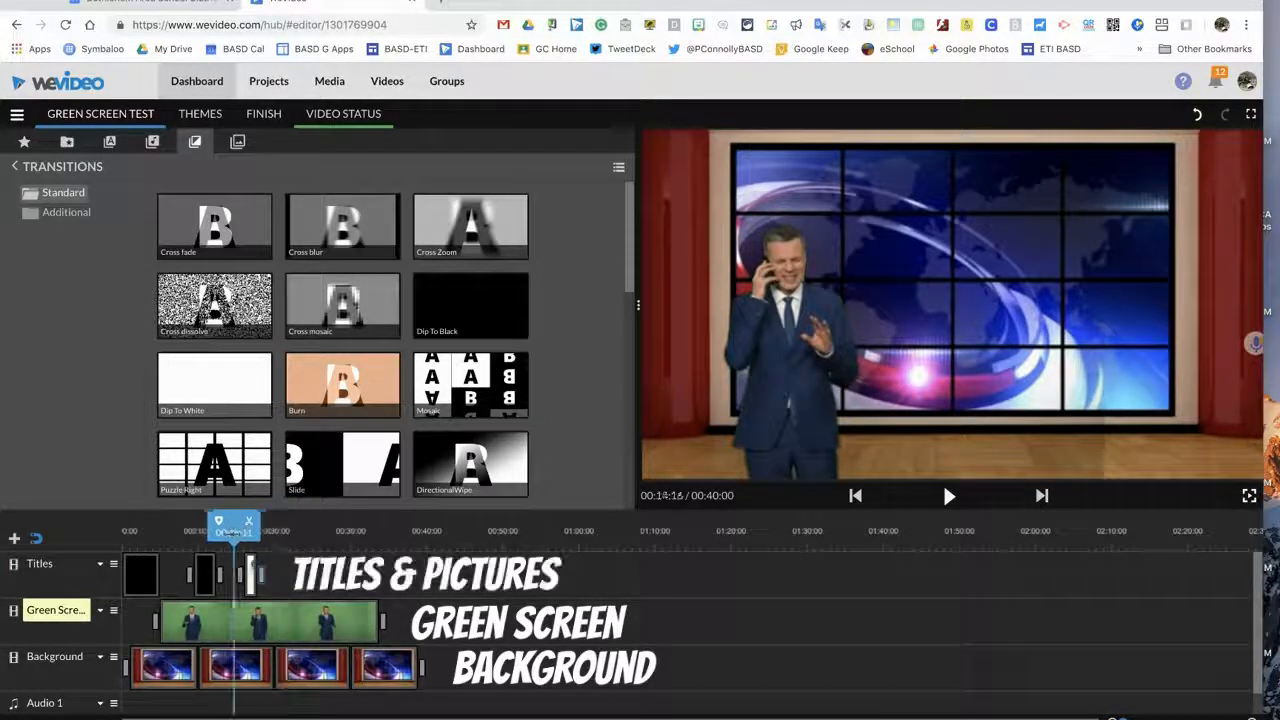